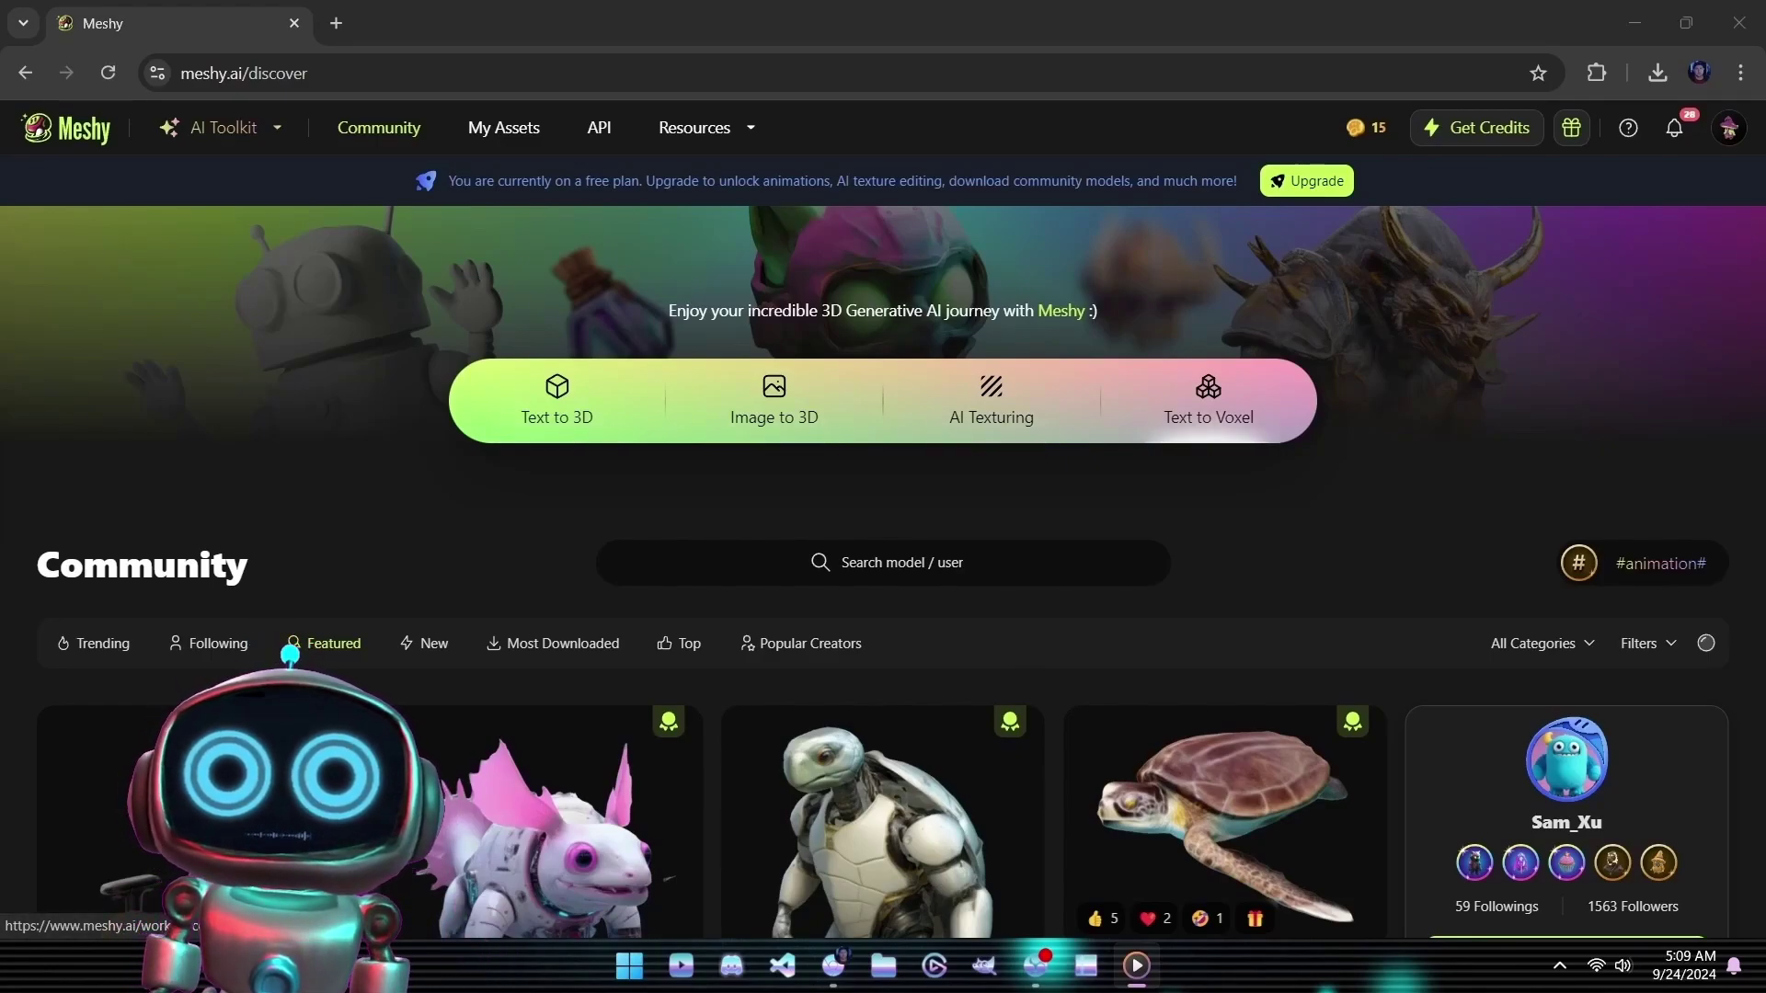
# Step: Scroll through the Community grid to find the glowing-eyed tree creature model
pyautogui.scroll(-3, 883, 570)
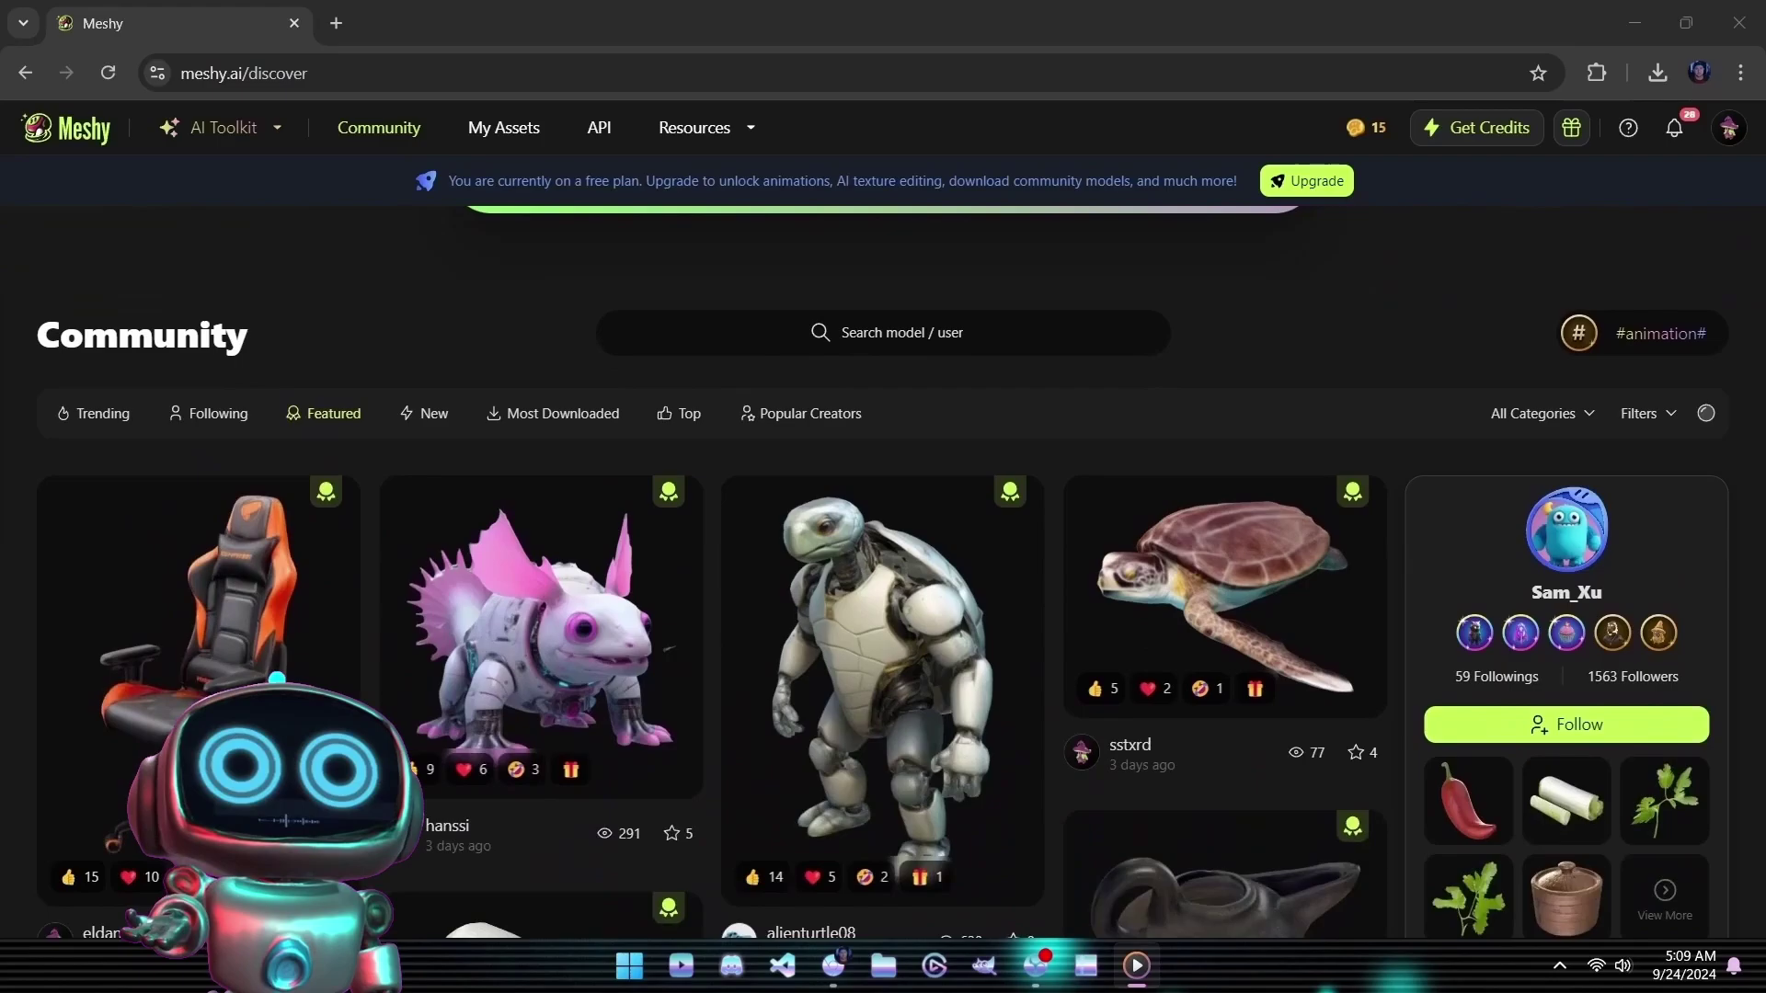
pyautogui.scroll(-1, 883, 570)
pyautogui.scroll(-10, 1564, 460)
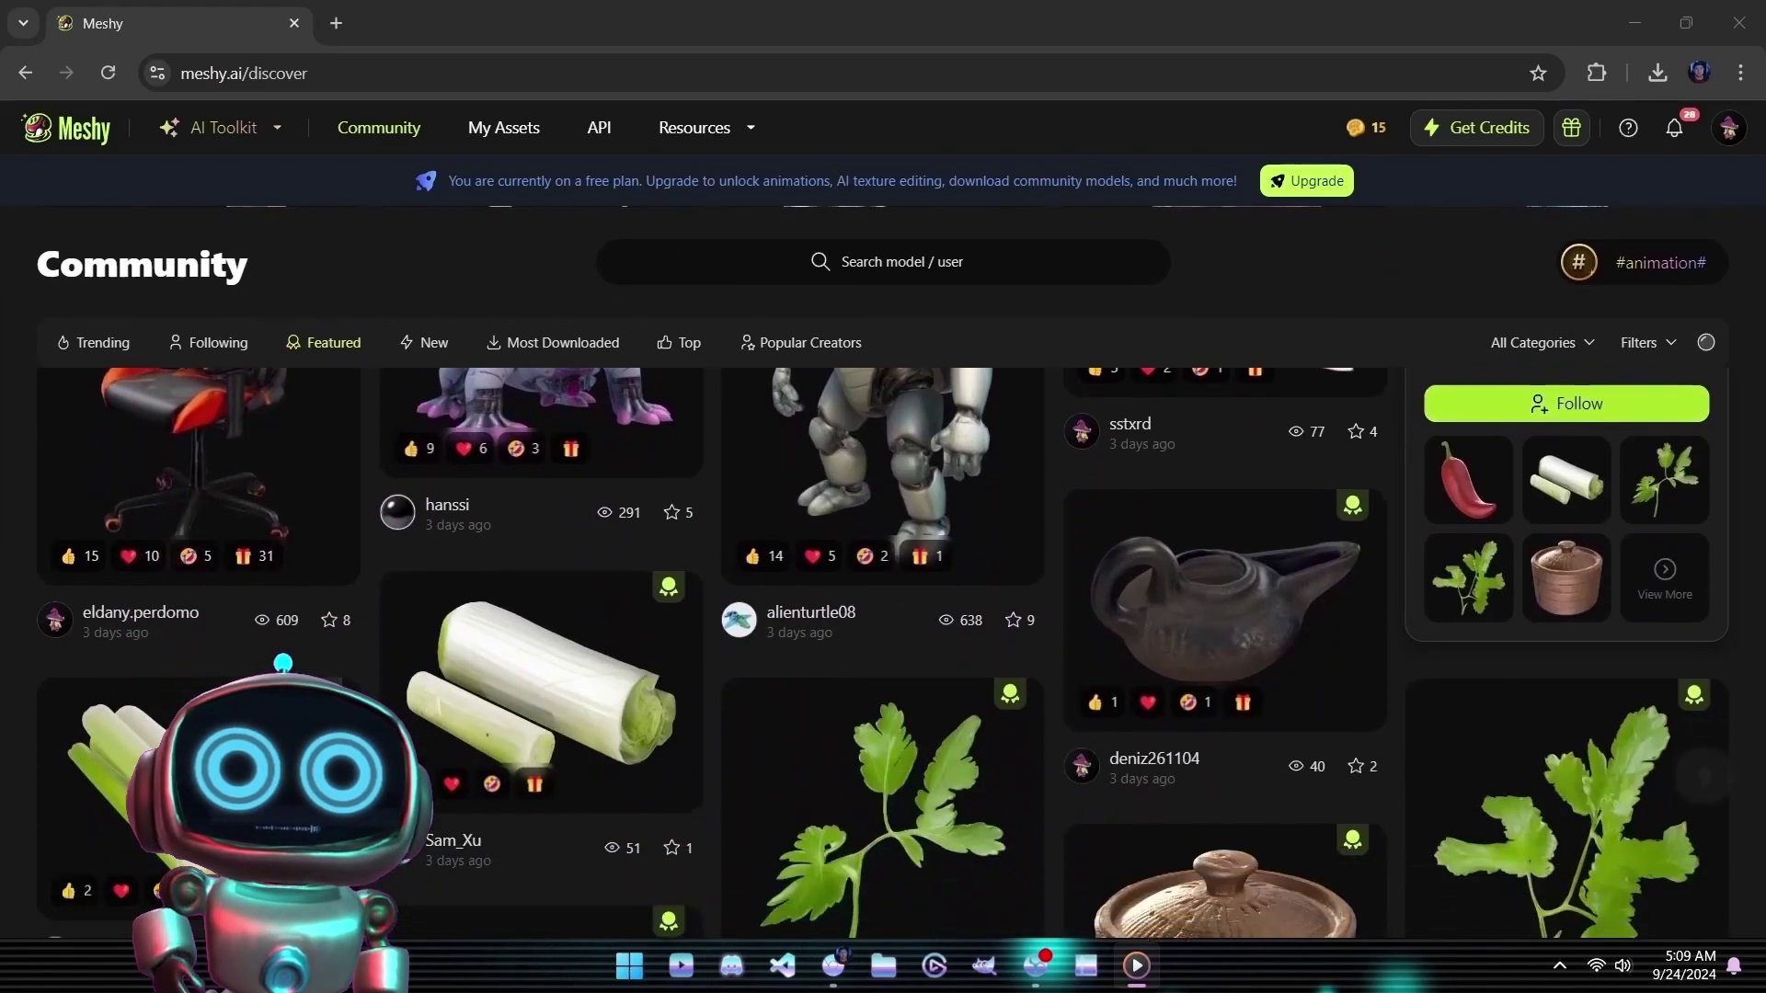
pyautogui.scroll(-12, 1564, 460)
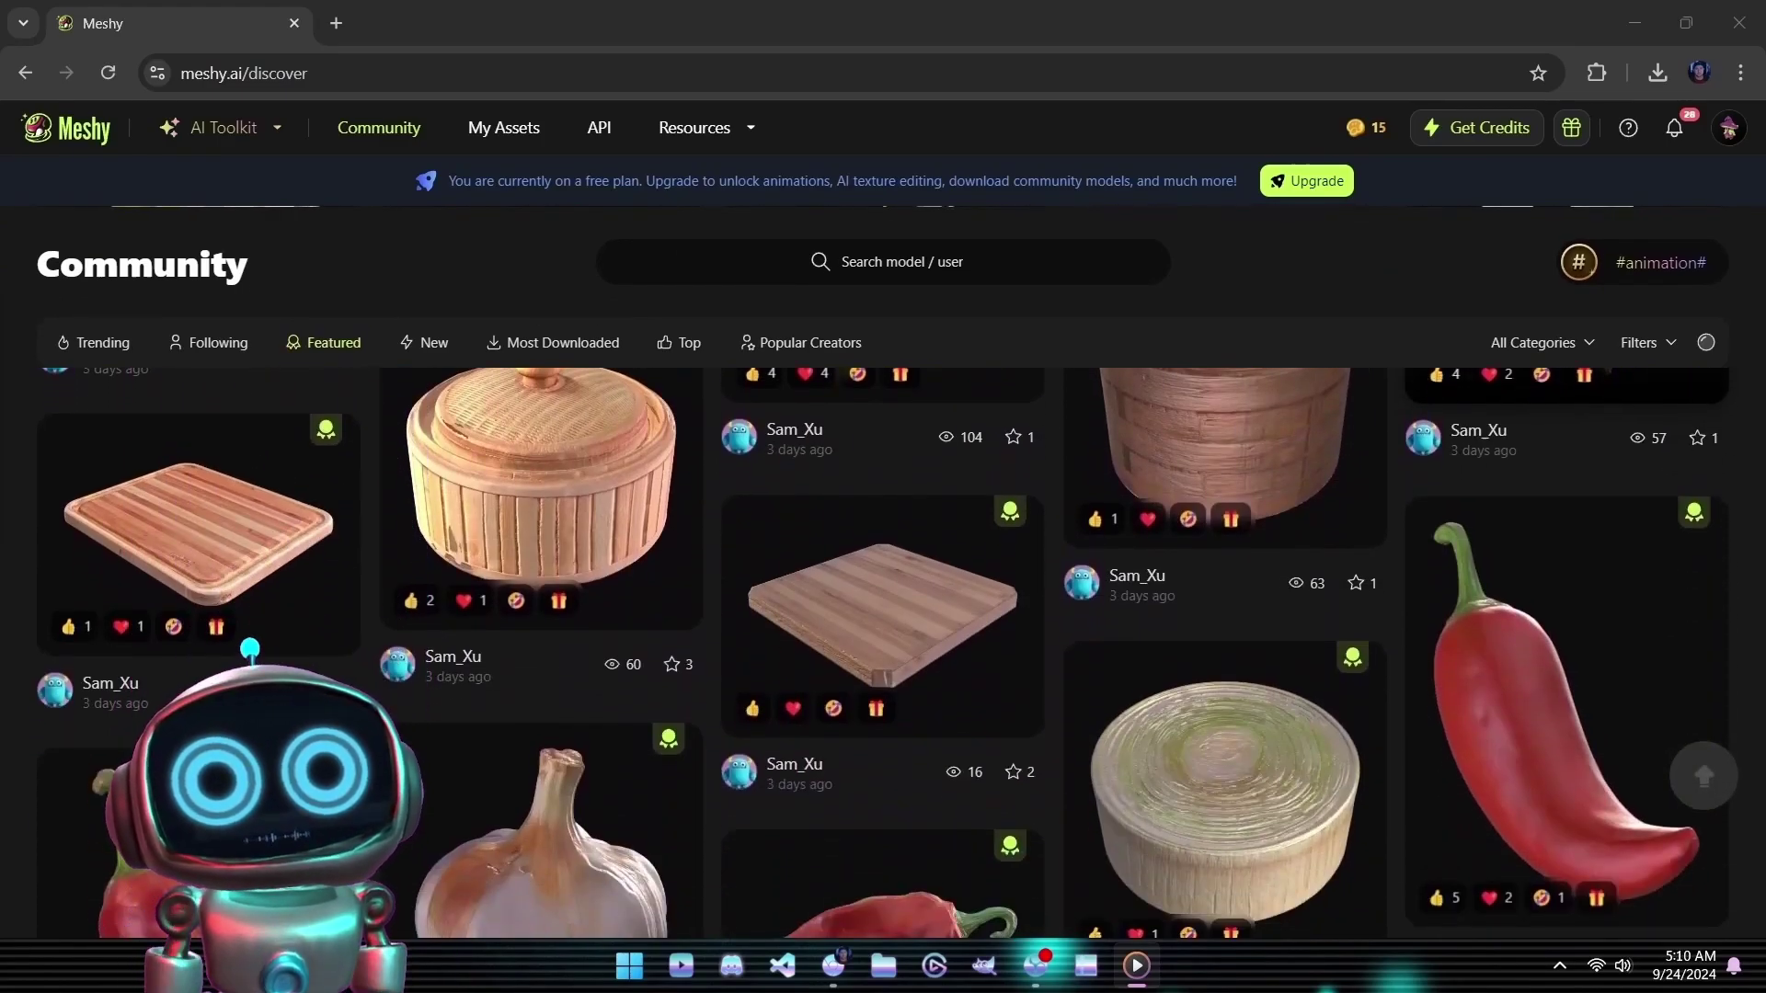
pyautogui.scroll(-13, 883, 643)
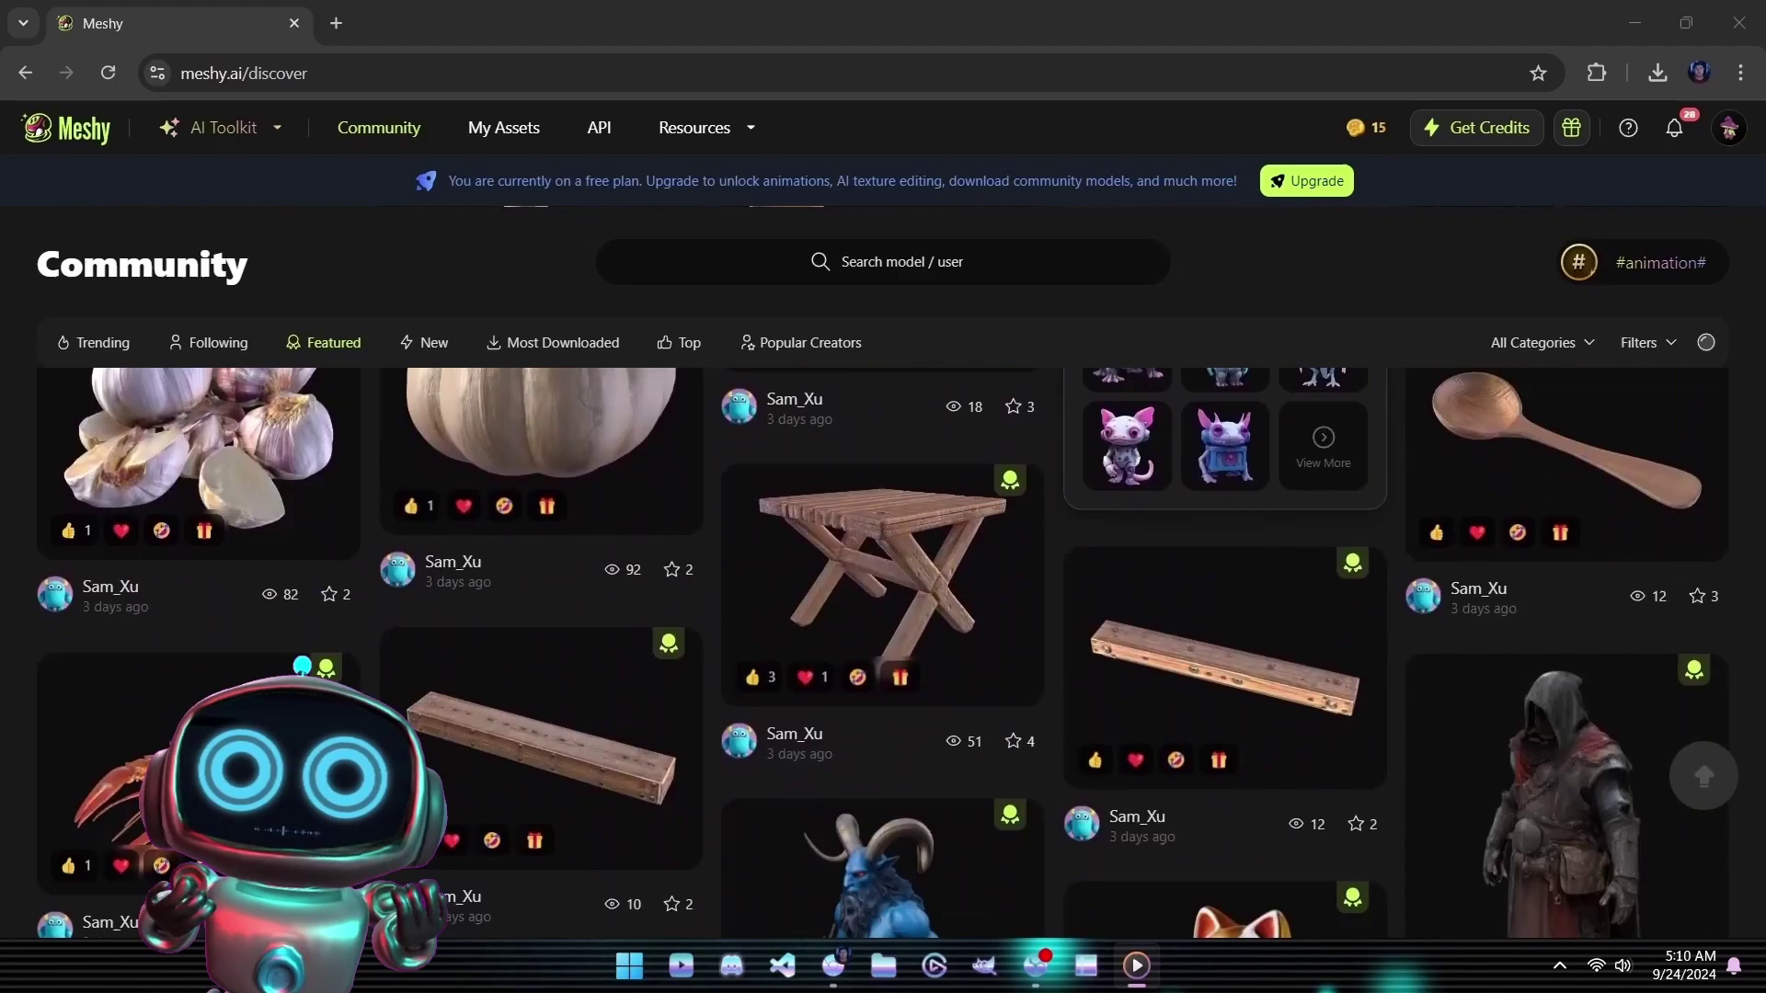
pyautogui.scroll(-12, 882, 644)
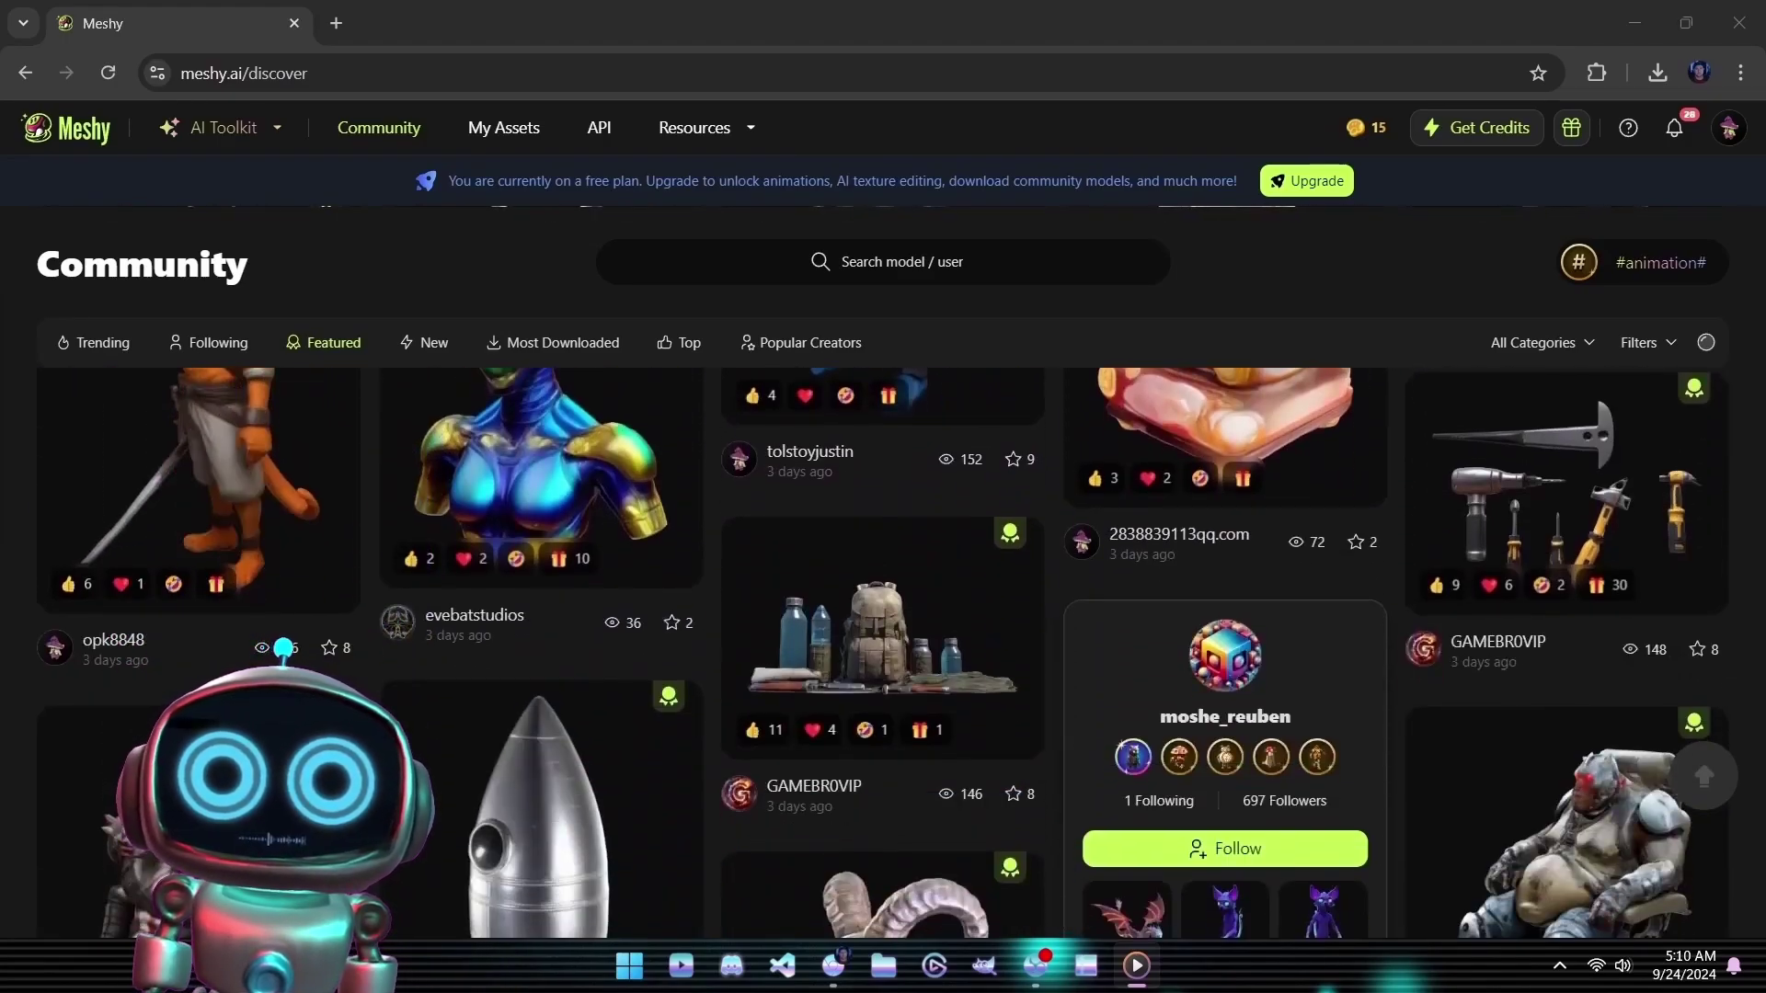
pyautogui.scroll(-5, 1564, 552)
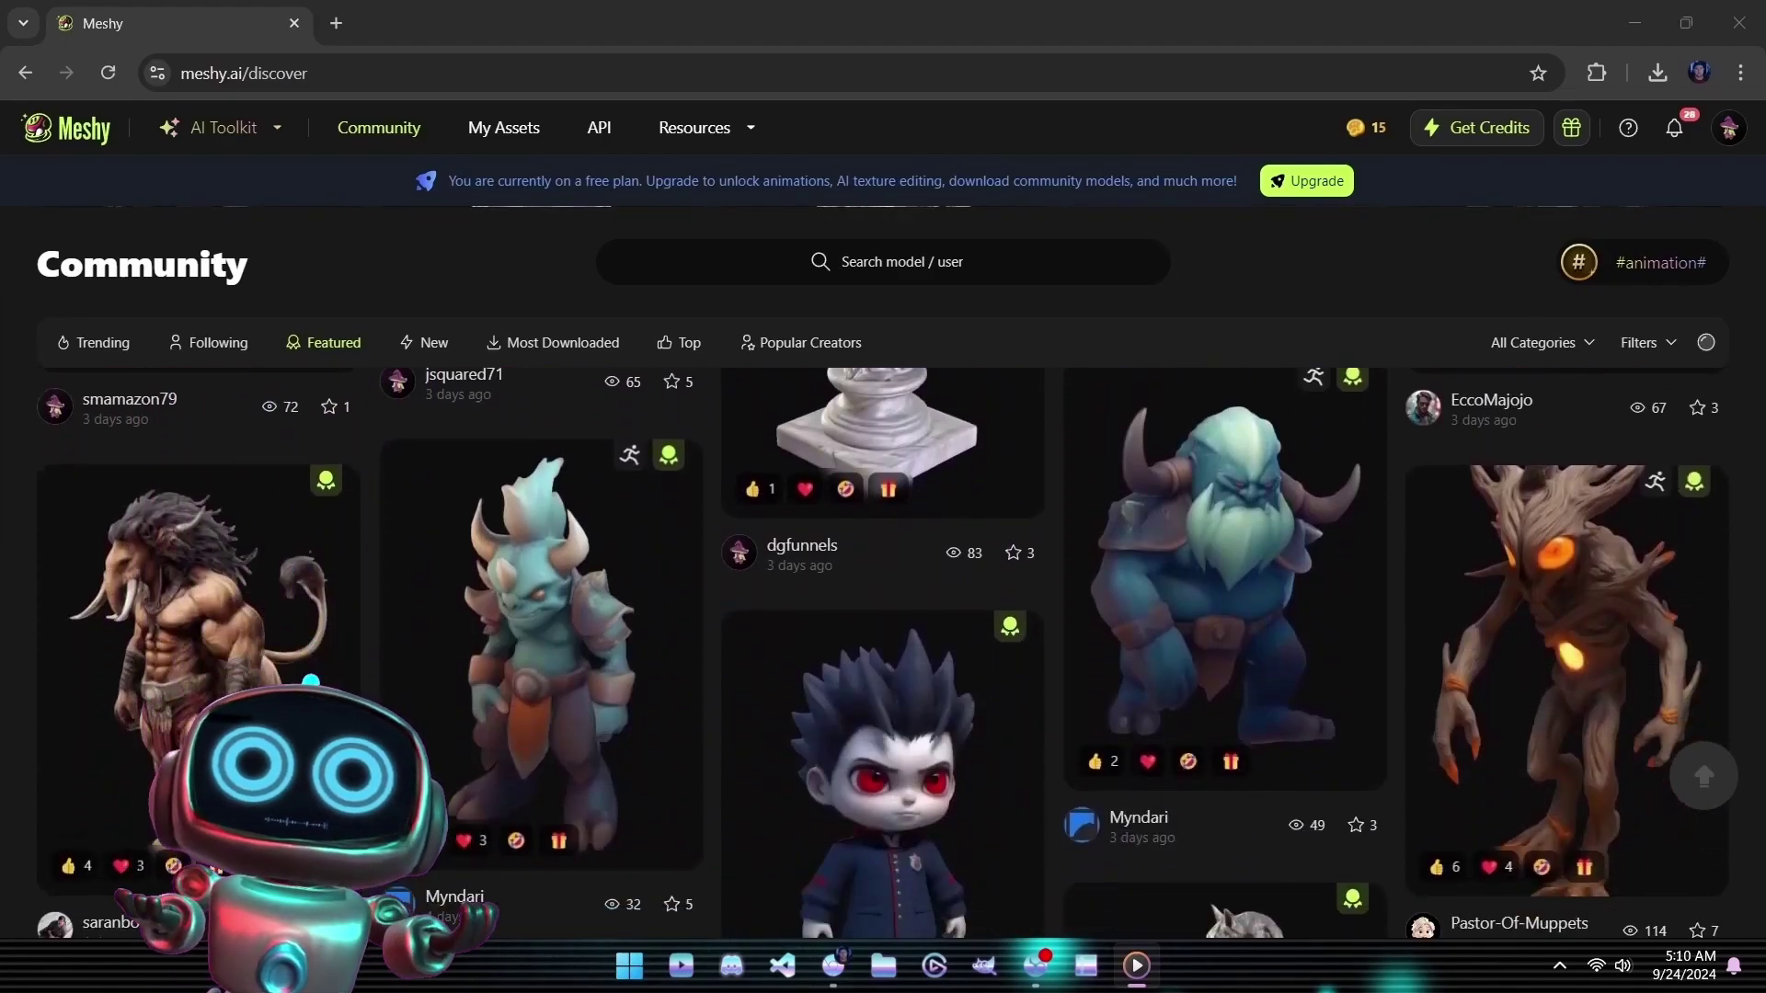
pyautogui.scroll(1, 1563, 598)
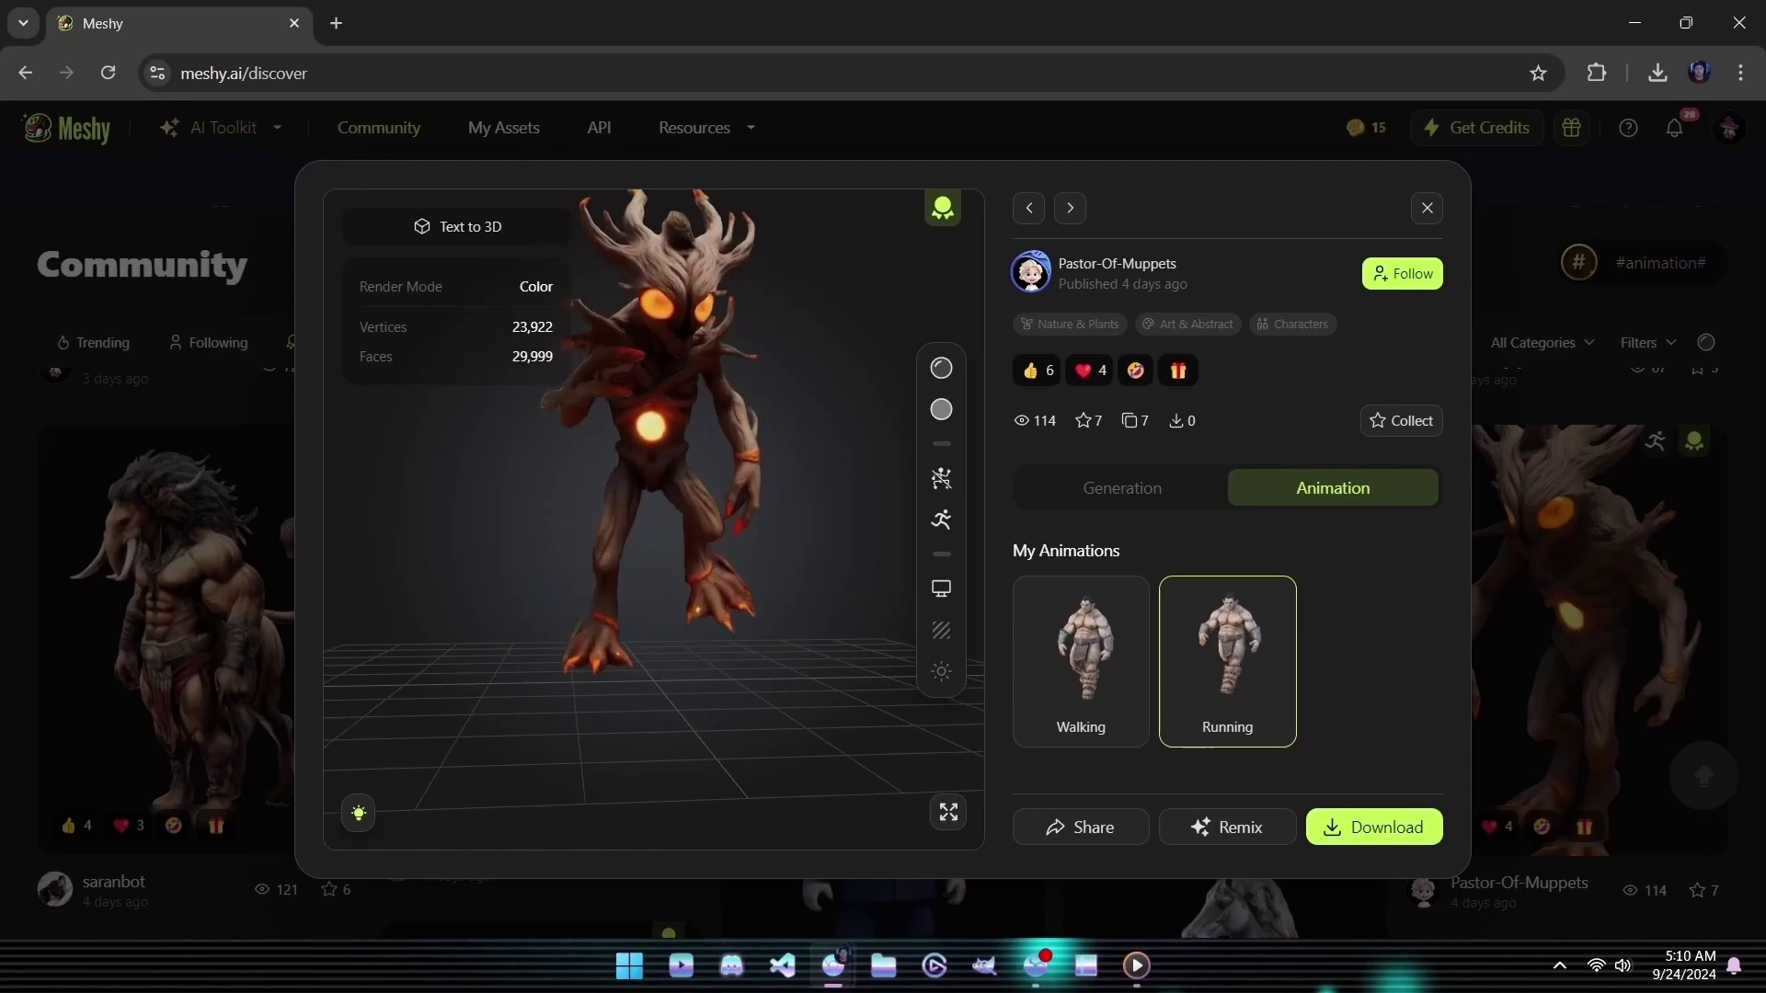
# Step: Switch the tree creature's preview to its Walking animation
pyautogui.click(1081, 661)
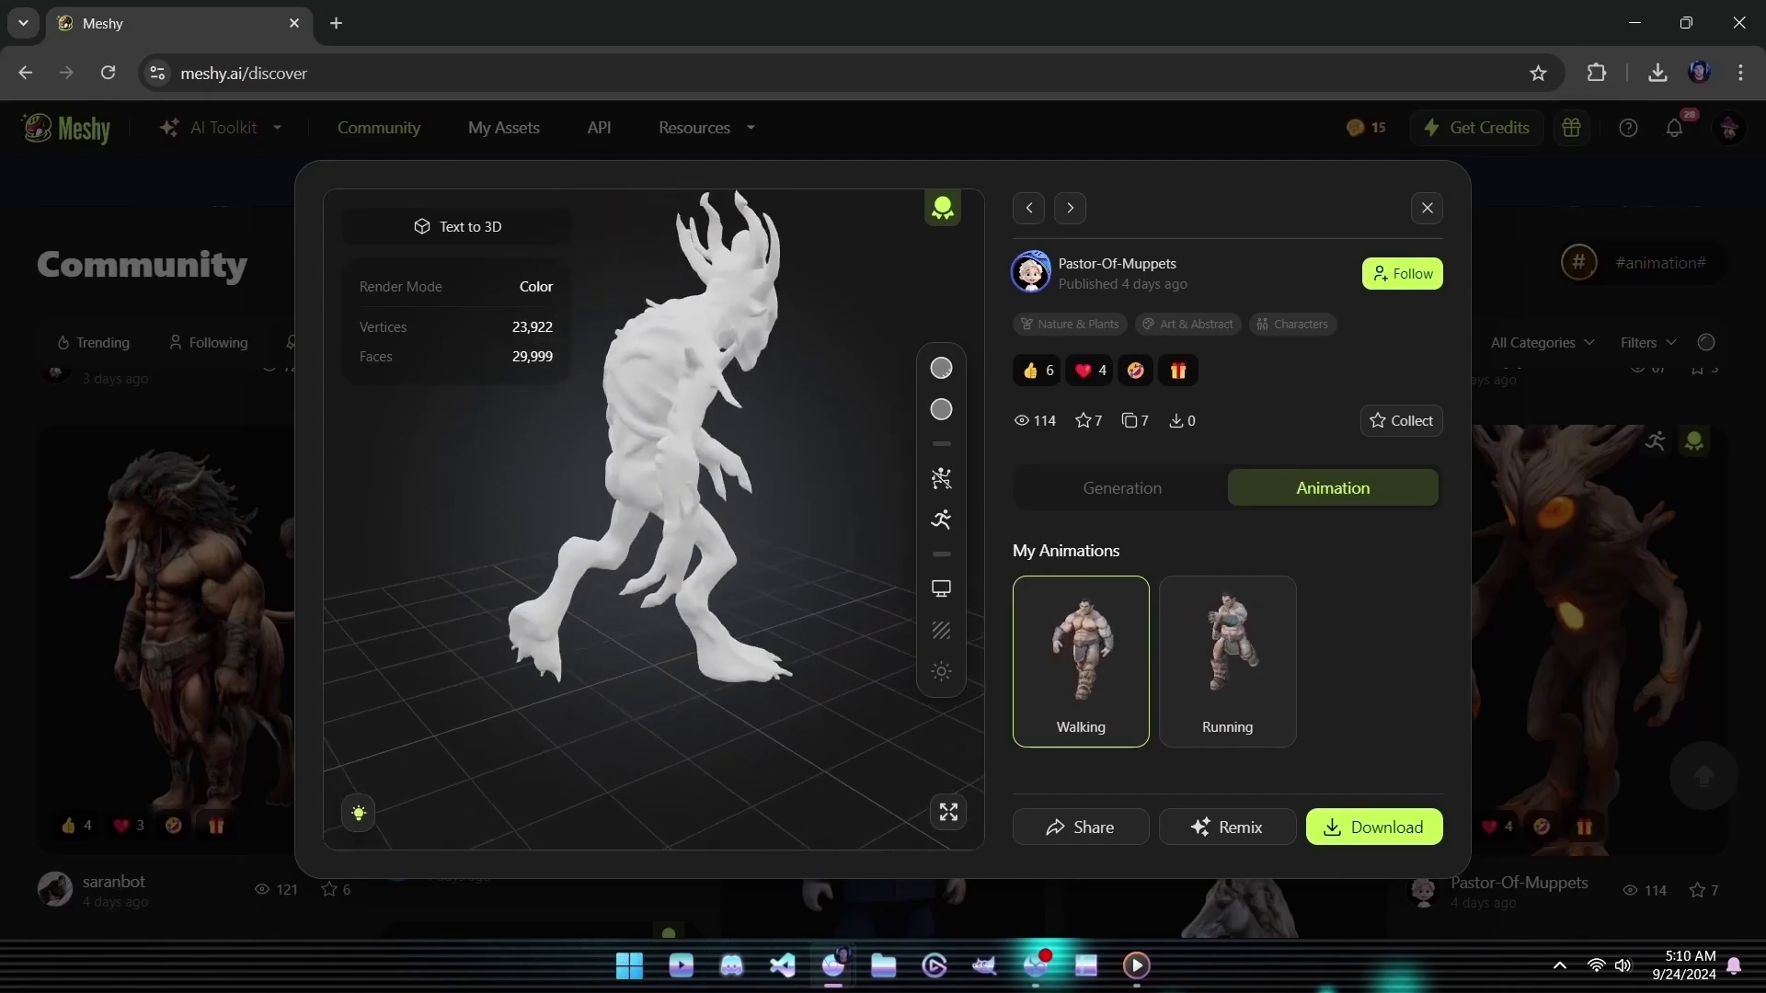
# Step: Close the tree creature viewer, then open the dragon model and rotate it to another angle
pyautogui.press('Escape')
pyautogui.scroll(-5, 882, 552)
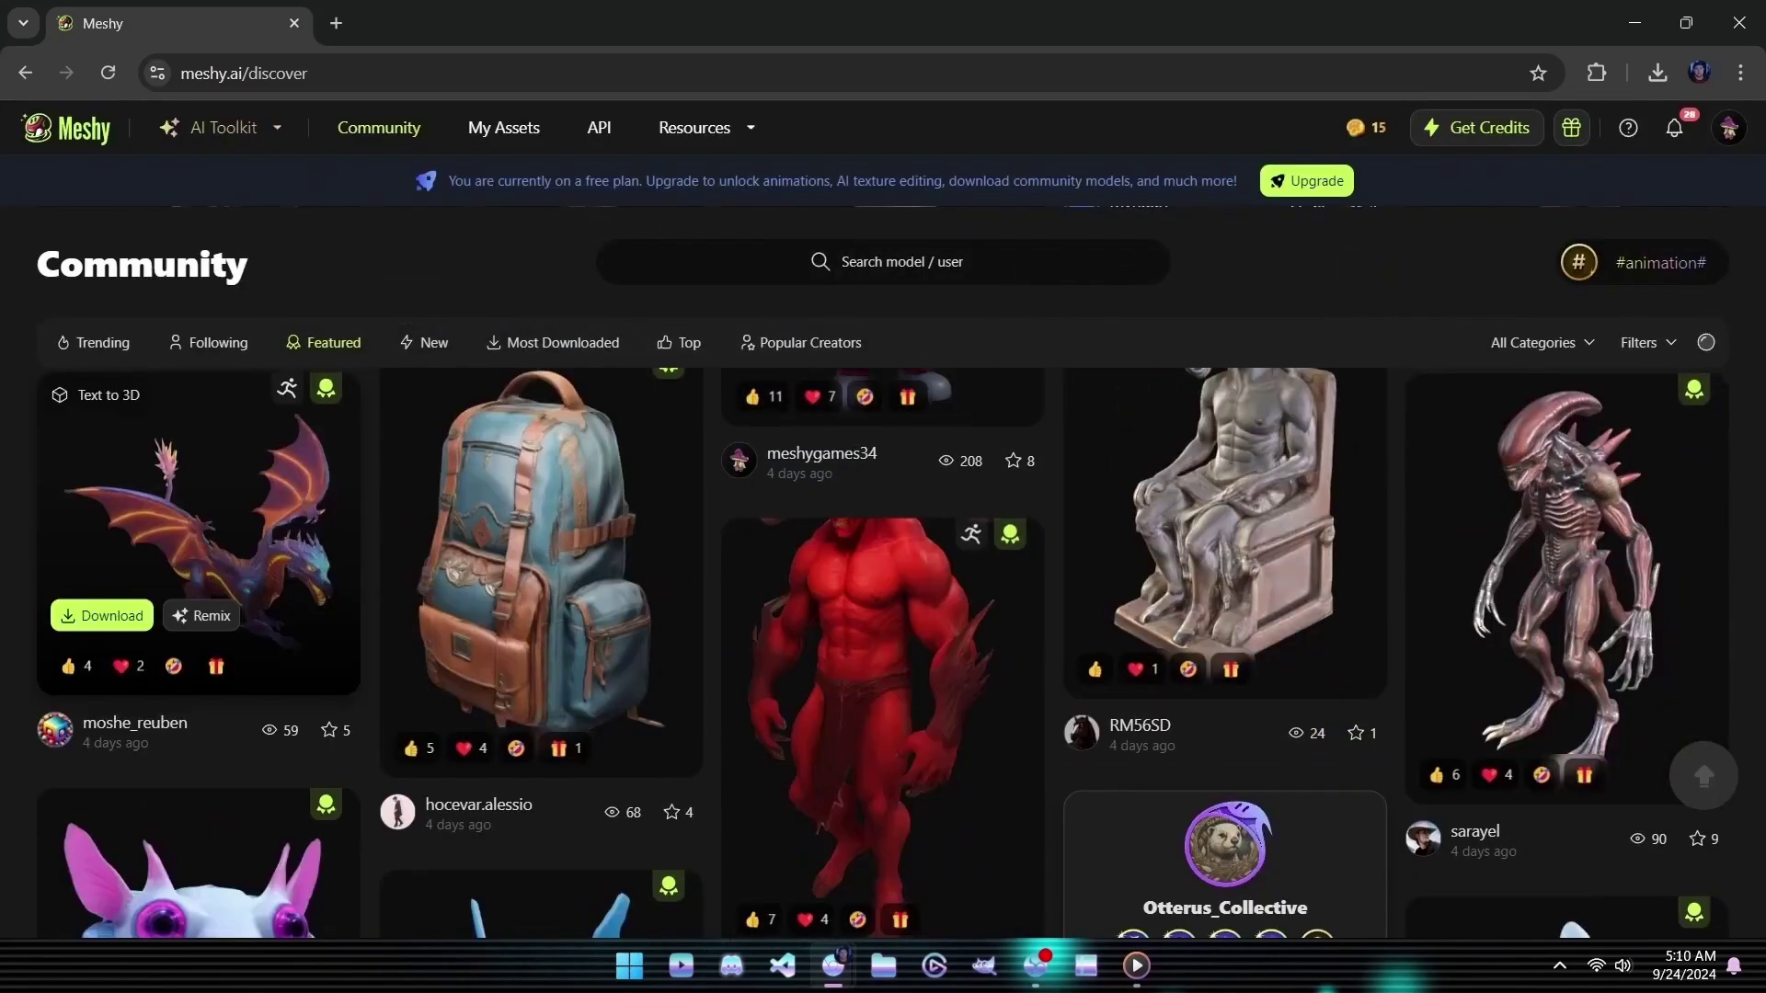
pyautogui.click(184, 515)
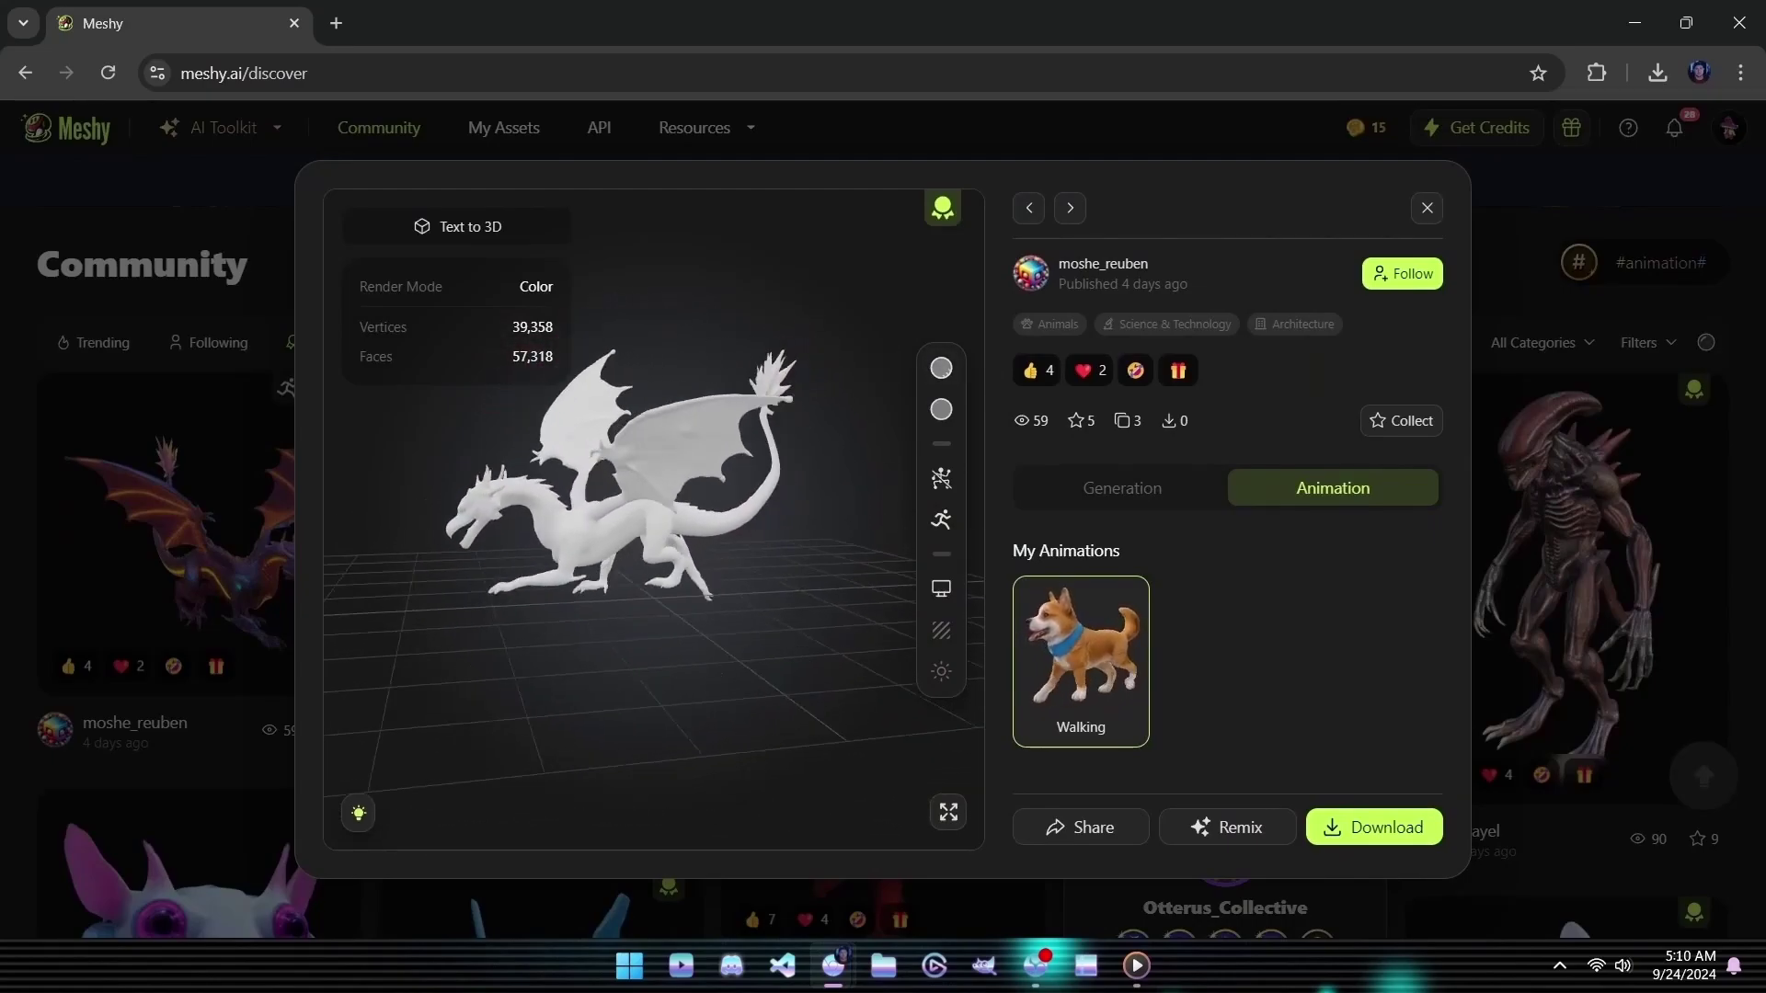
pyautogui.moveTo(354, 276); pyautogui.dragTo(940, 588)
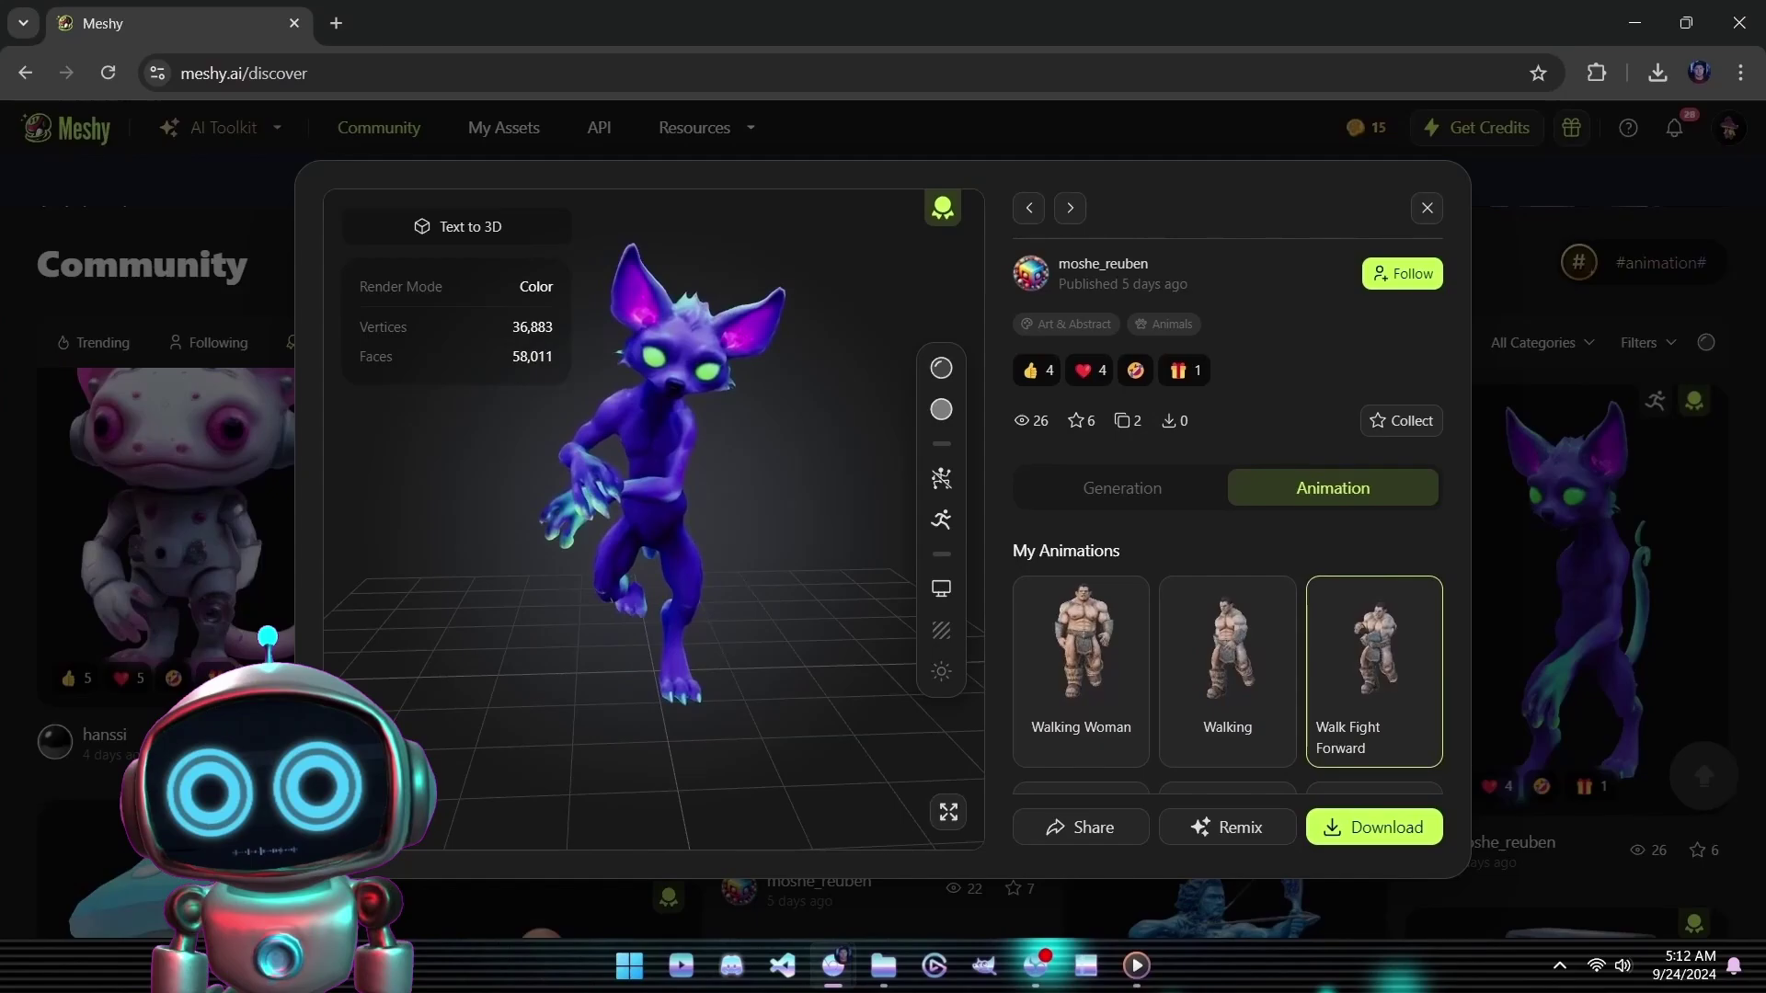
# Step: Play the purple creature's Skill 3 animation, then its Skill 1 animation
pyautogui.scroll(-3, 1227, 634)
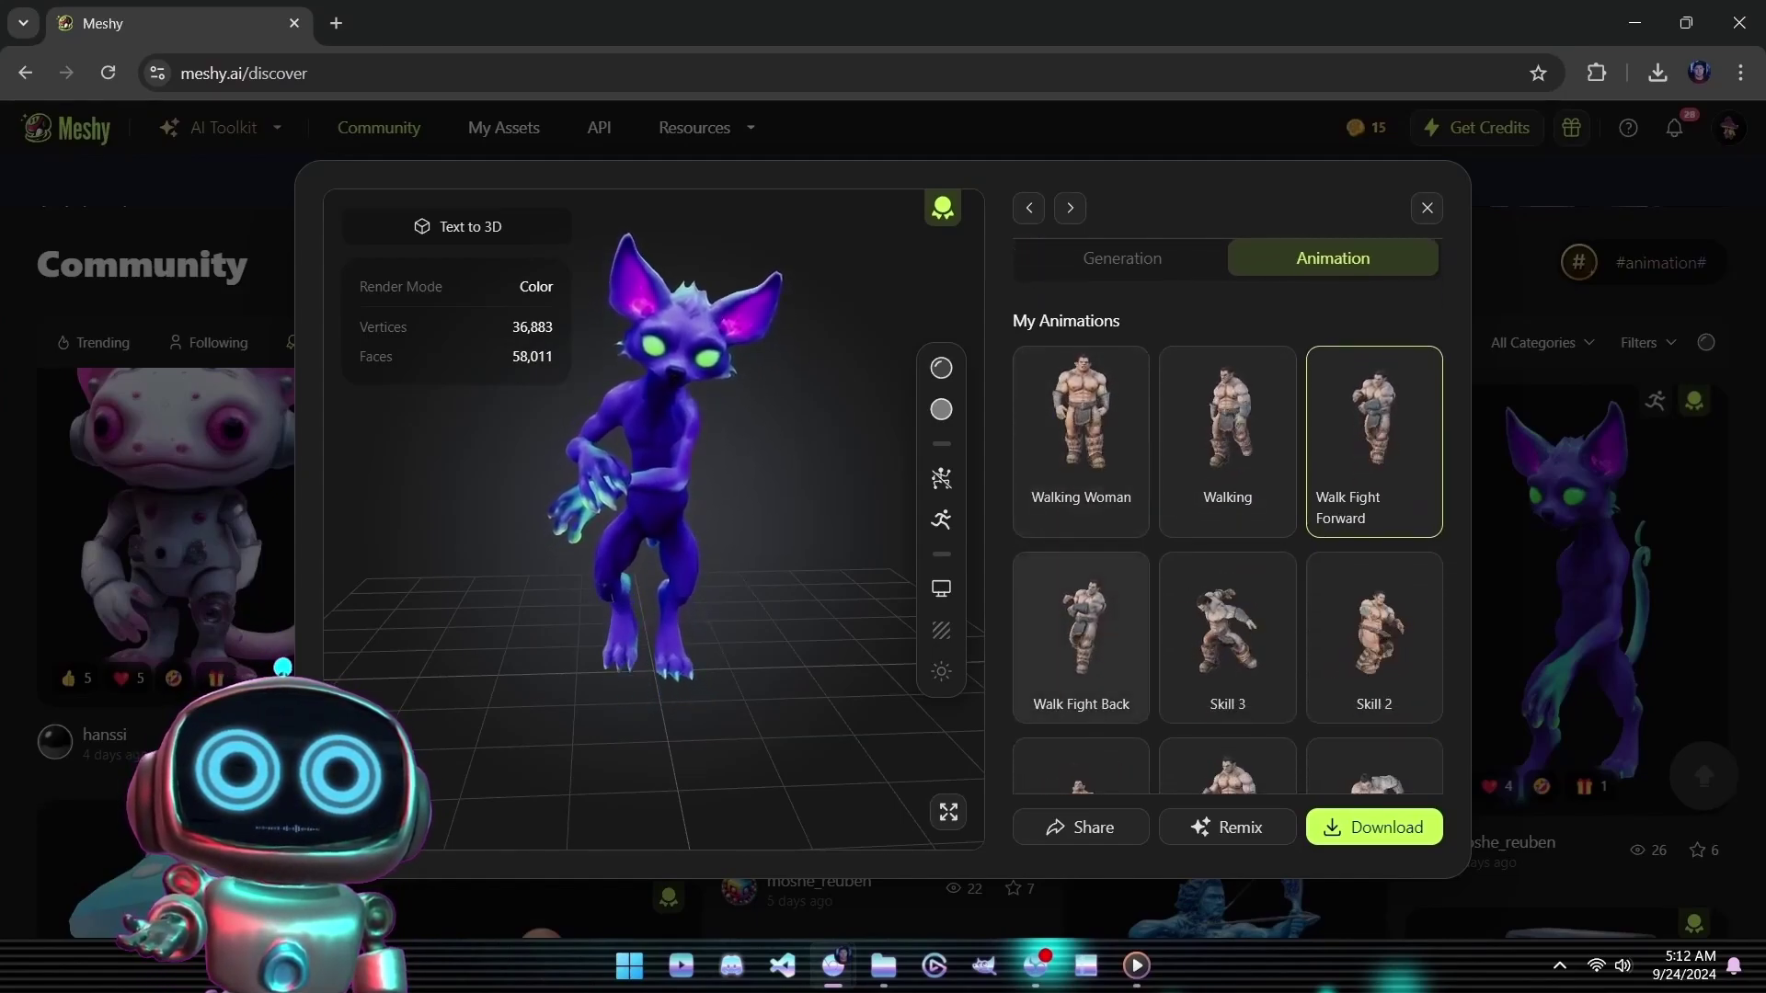
pyautogui.click(1228, 634)
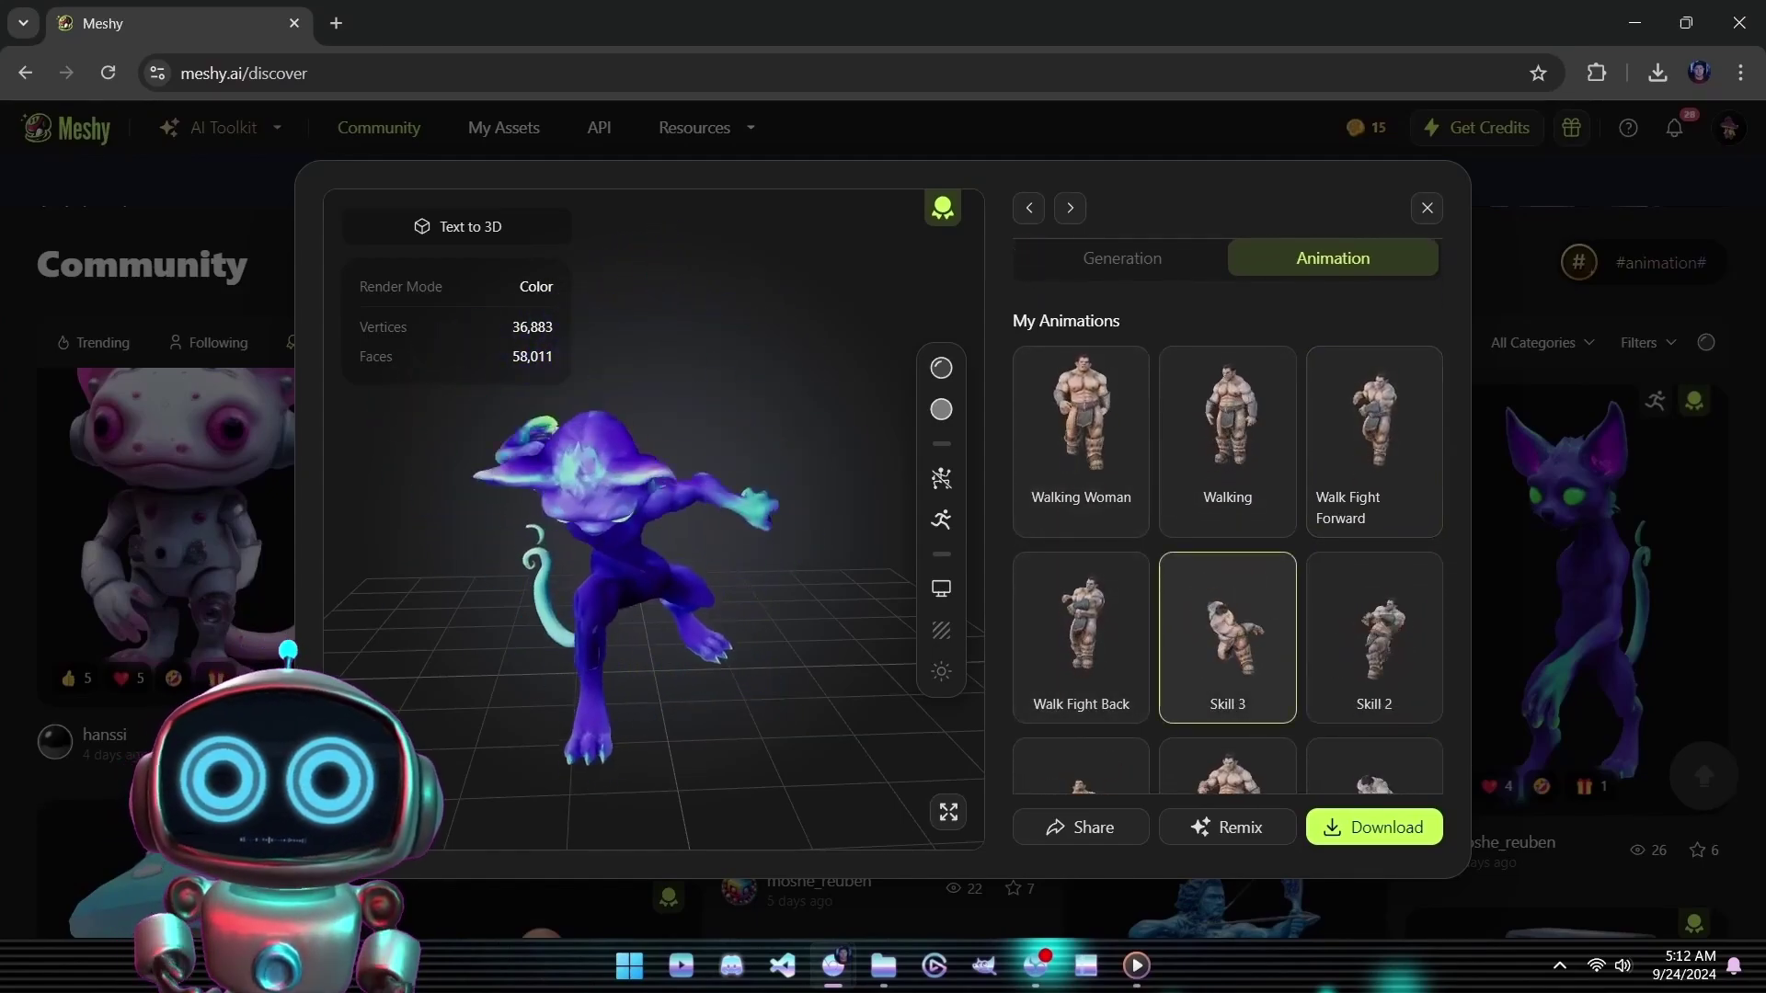
pyautogui.scroll(-1, 1228, 515)
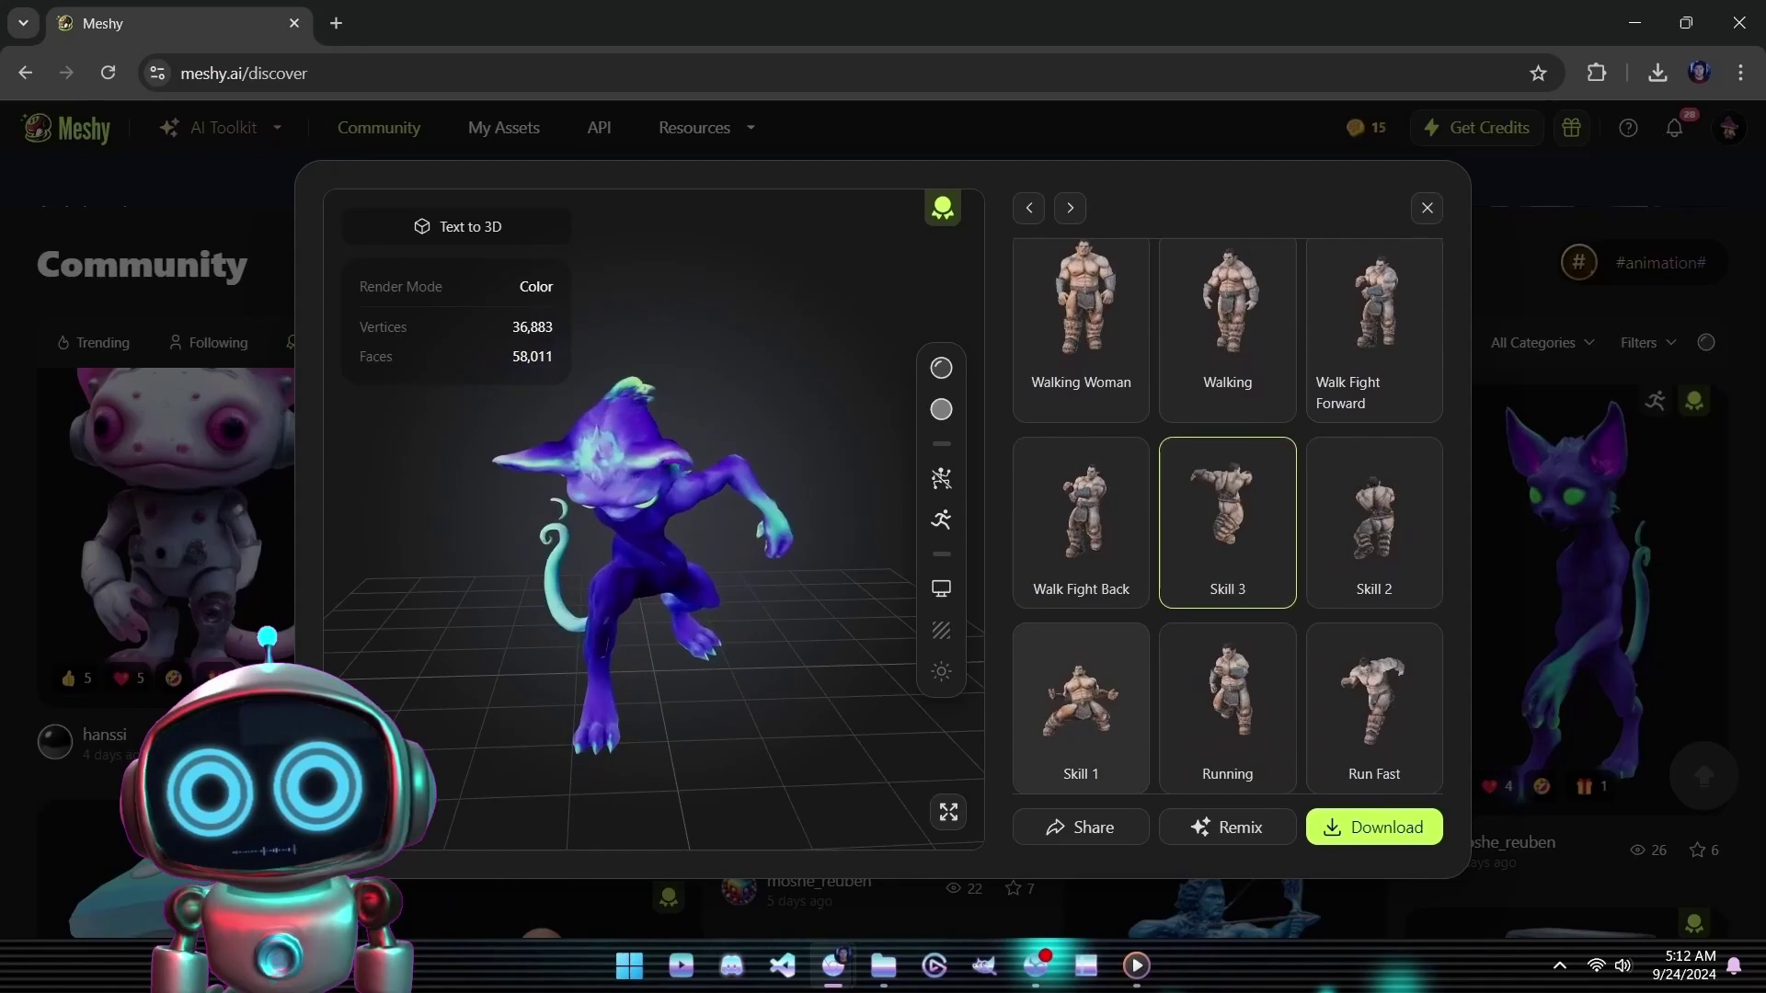
pyautogui.click(1080, 708)
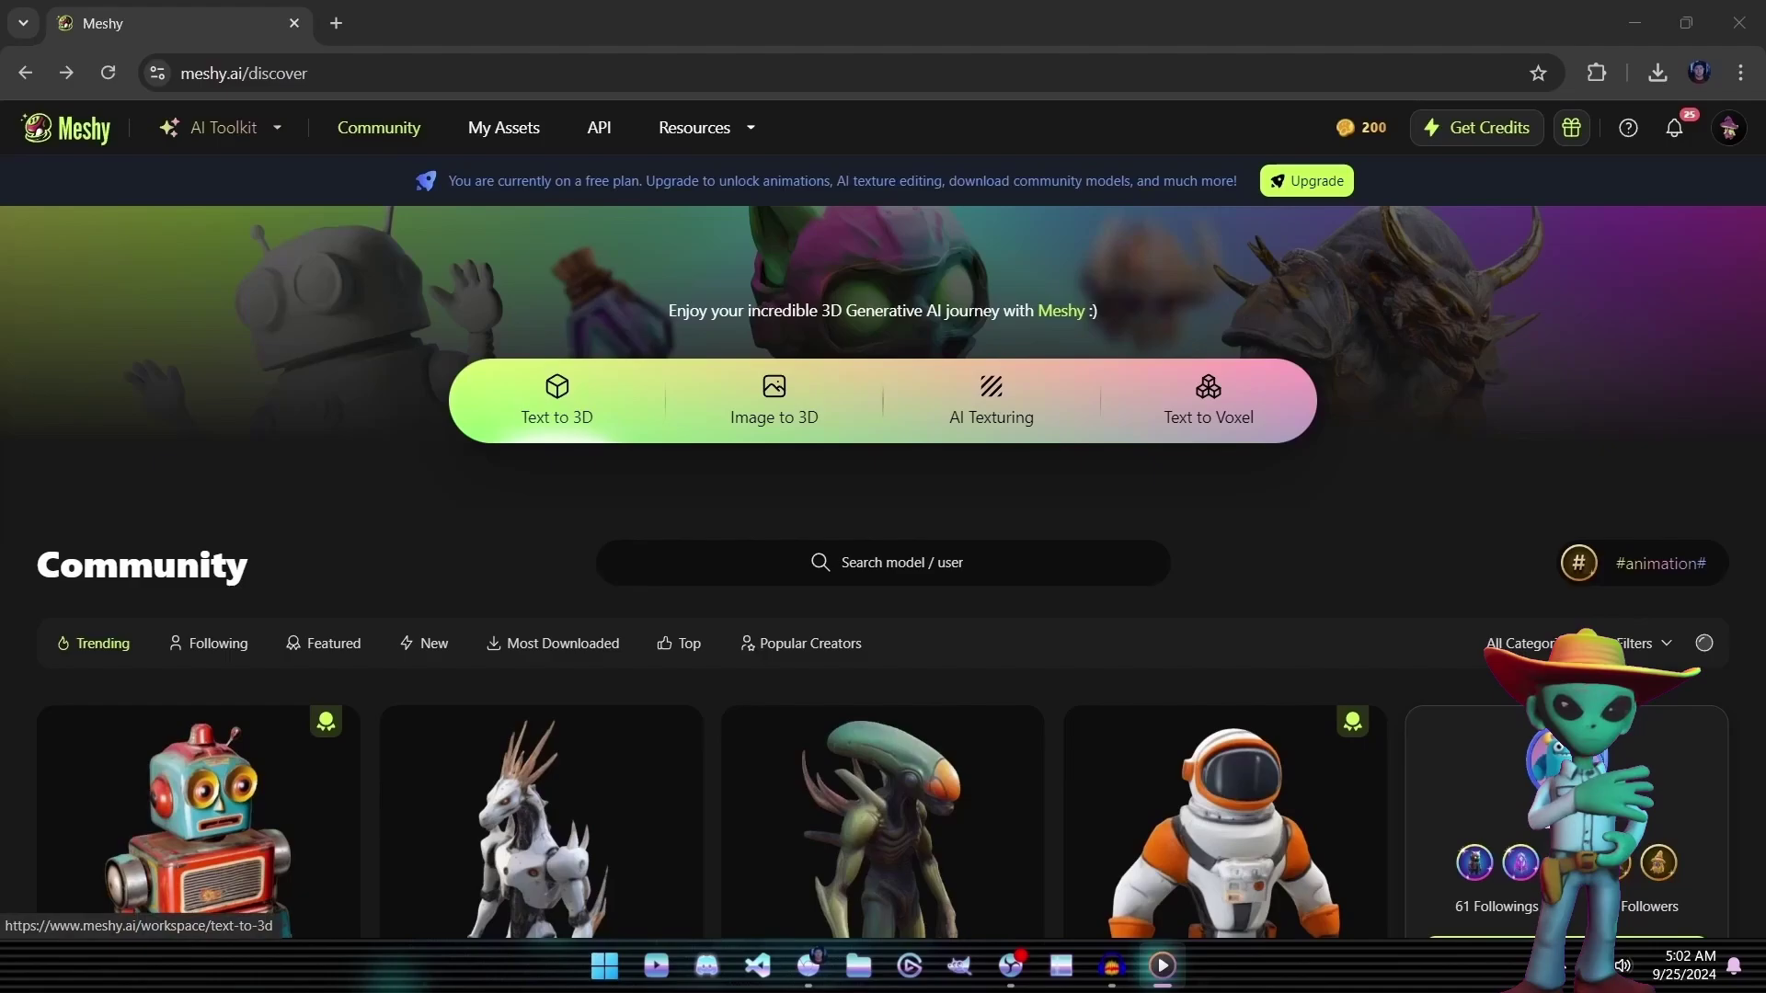
# Step: Go to Text to 3D and check the AI model choices: Meshy-4, Meshy-3 Turbo and Meshy-3
pyautogui.click(557, 404)
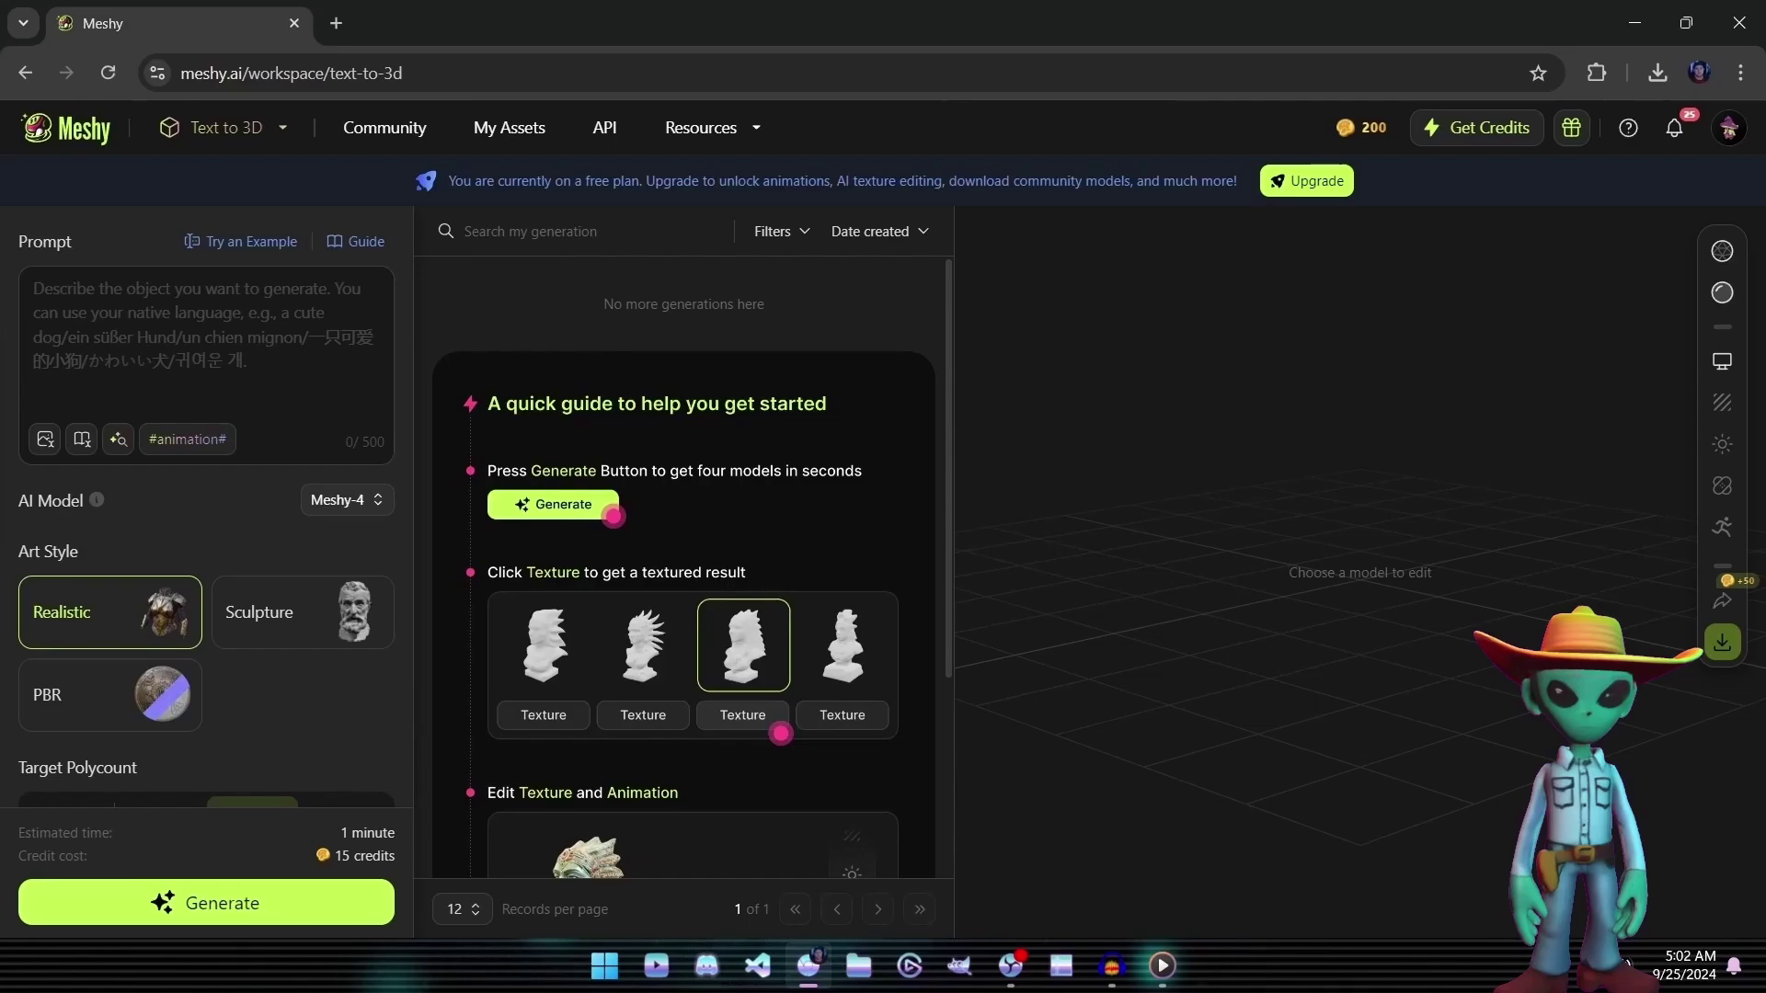
pyautogui.click(347, 500)
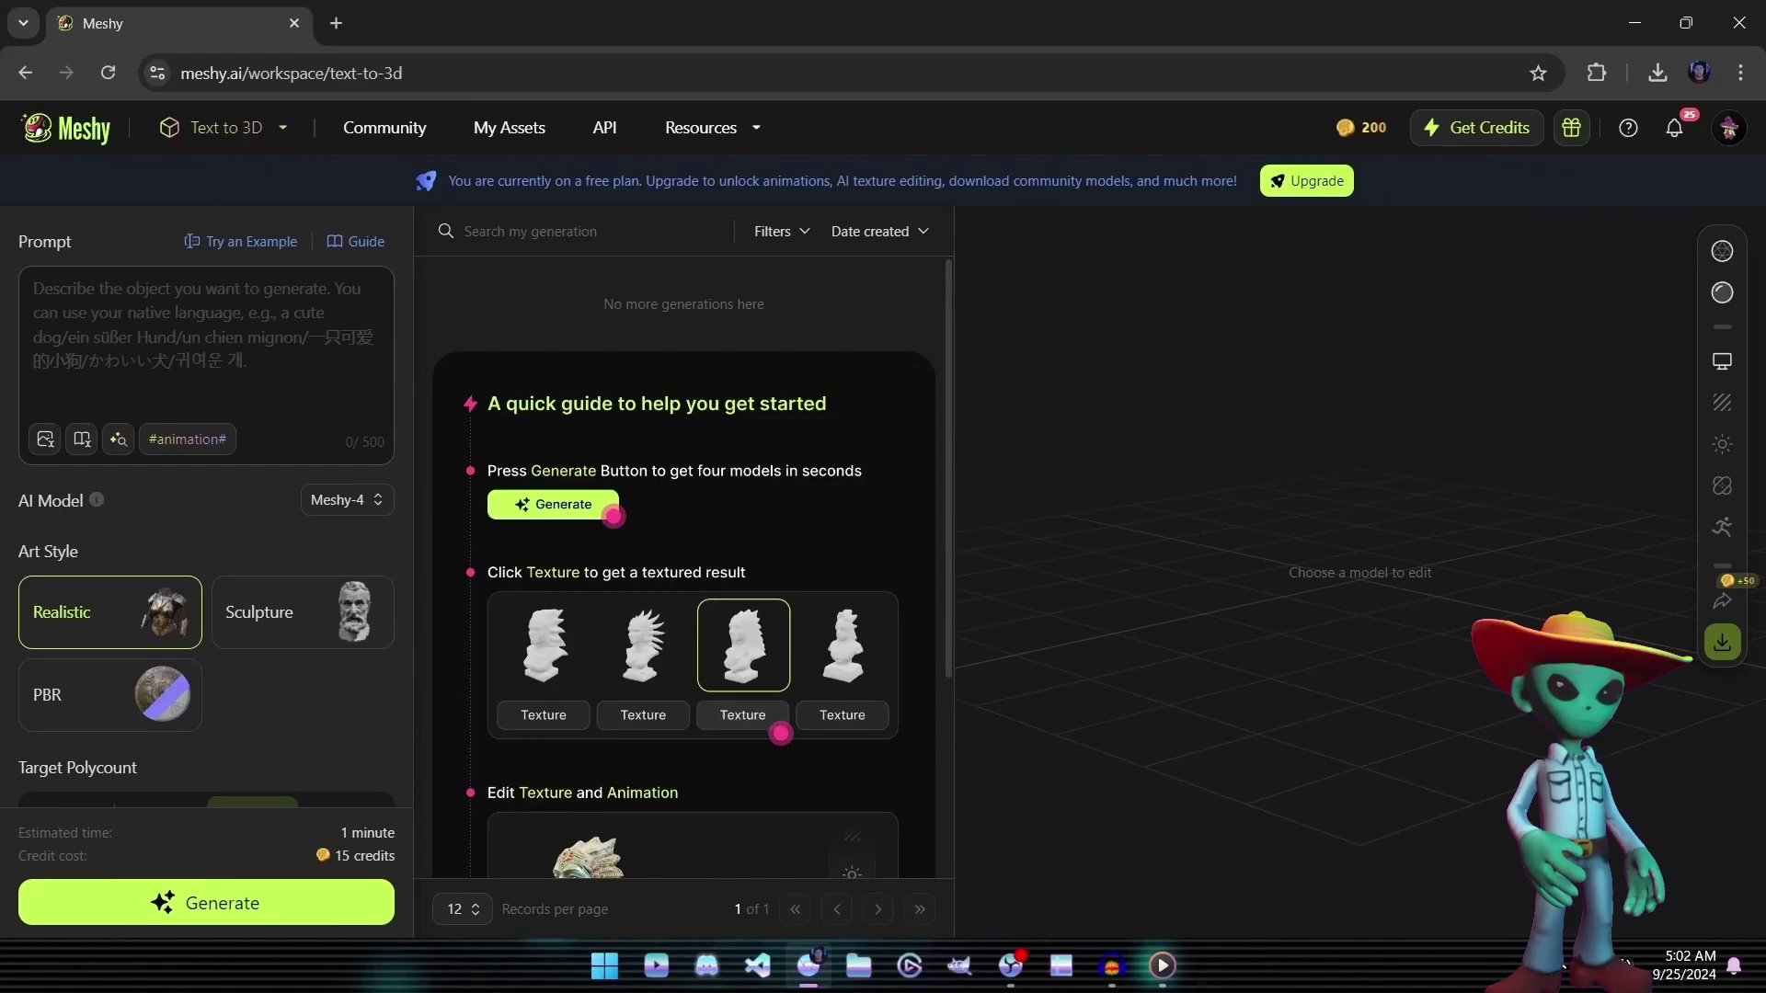
# Step: Paste the Pixar-style robotic mouse prompt and preview the first two Meshy-3 Turbo drafts
pyautogui.click(33, 288)
pyautogui.write('Pixar-stylized robotic mouse, humanoid figure, facing camera, standing in an a-pose, evenly lit and shaded')
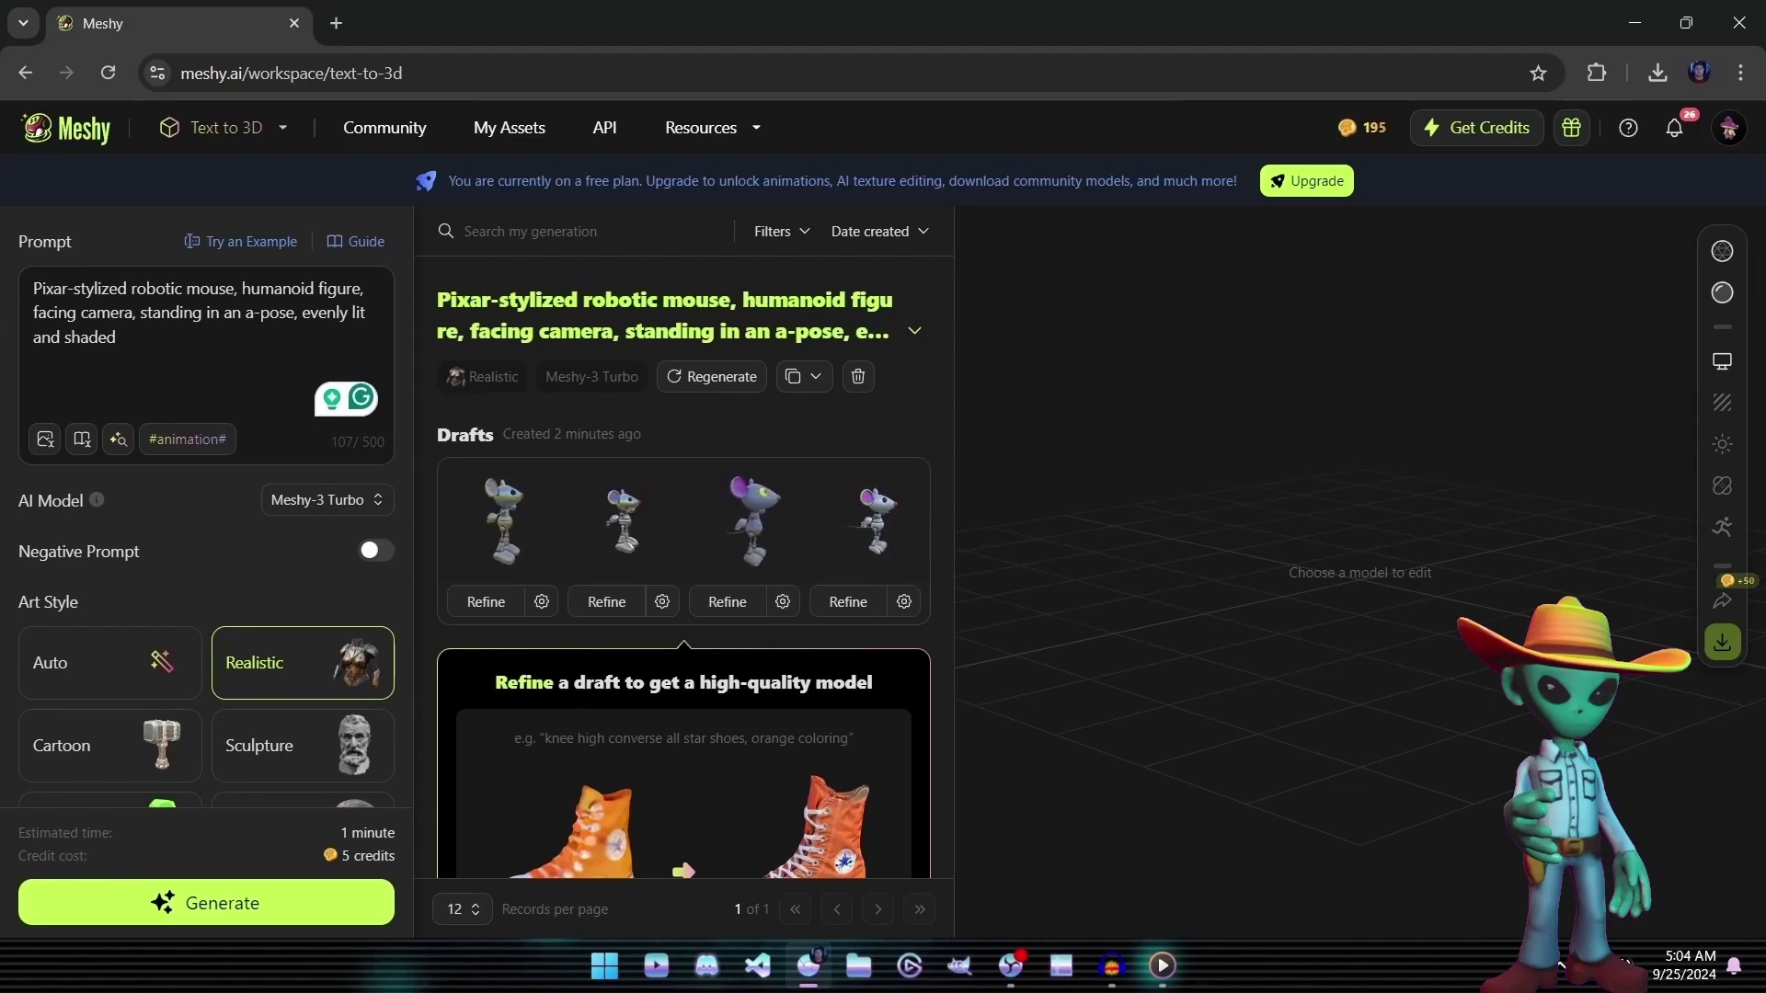
pyautogui.click(503, 520)
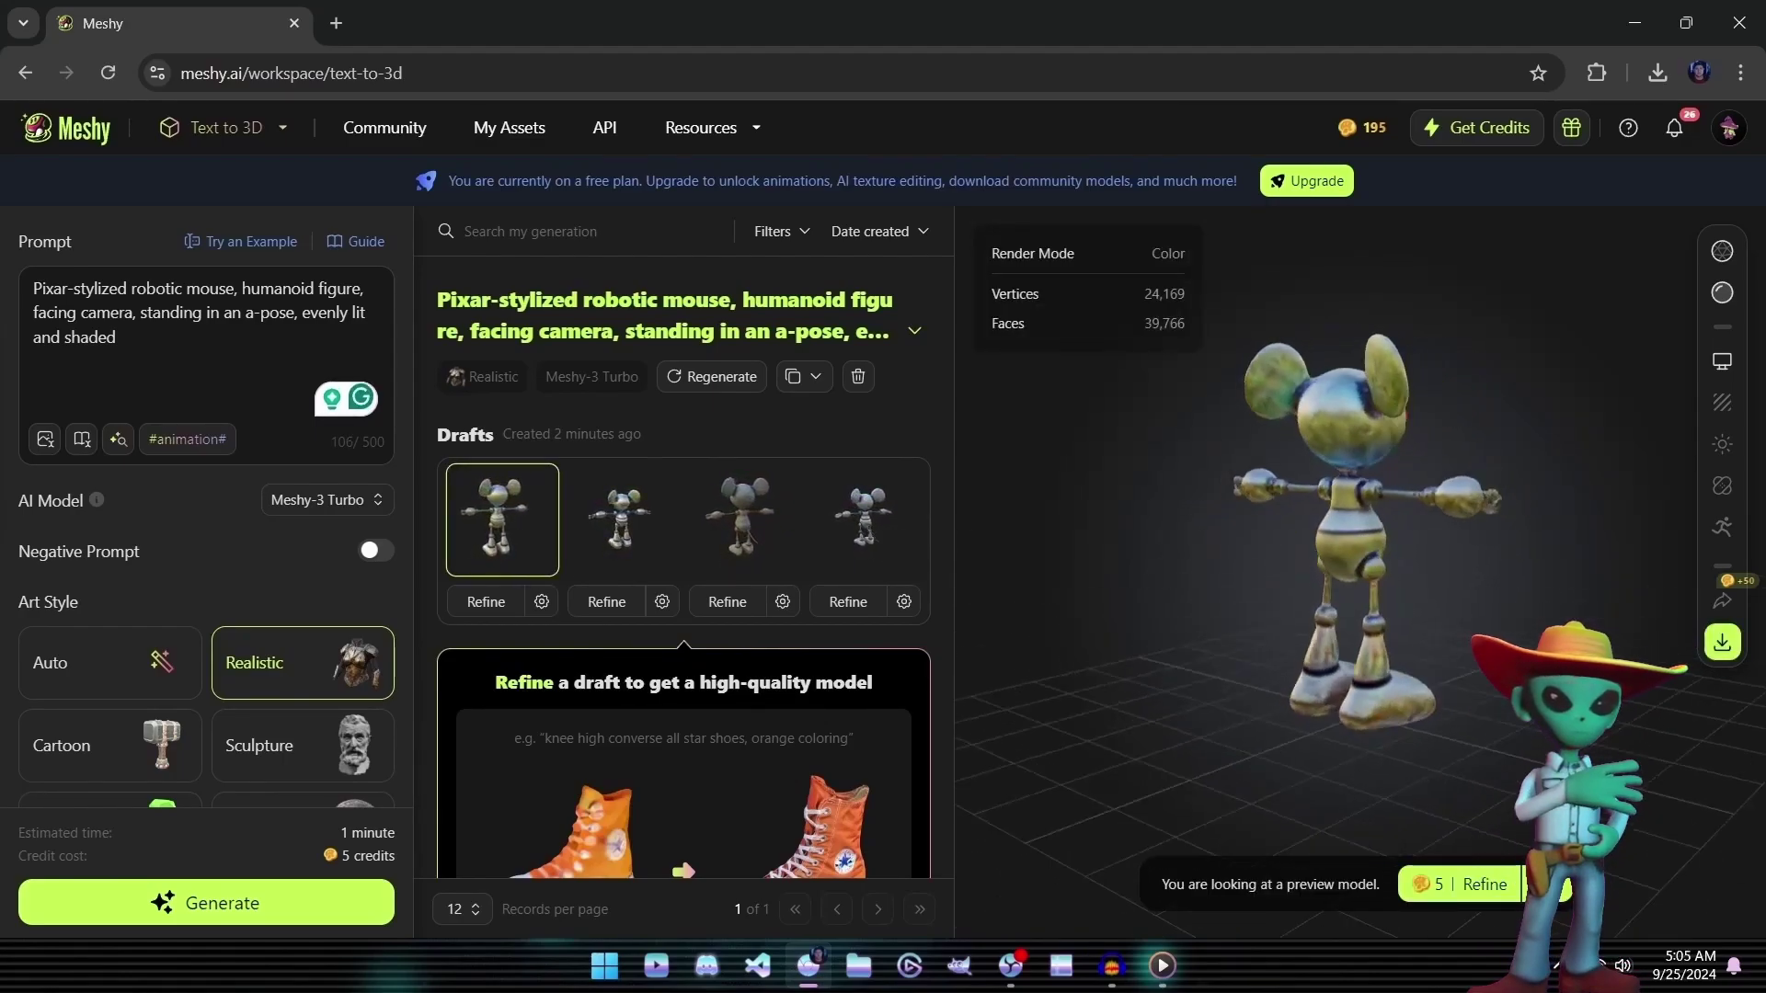
pyautogui.click(622, 519)
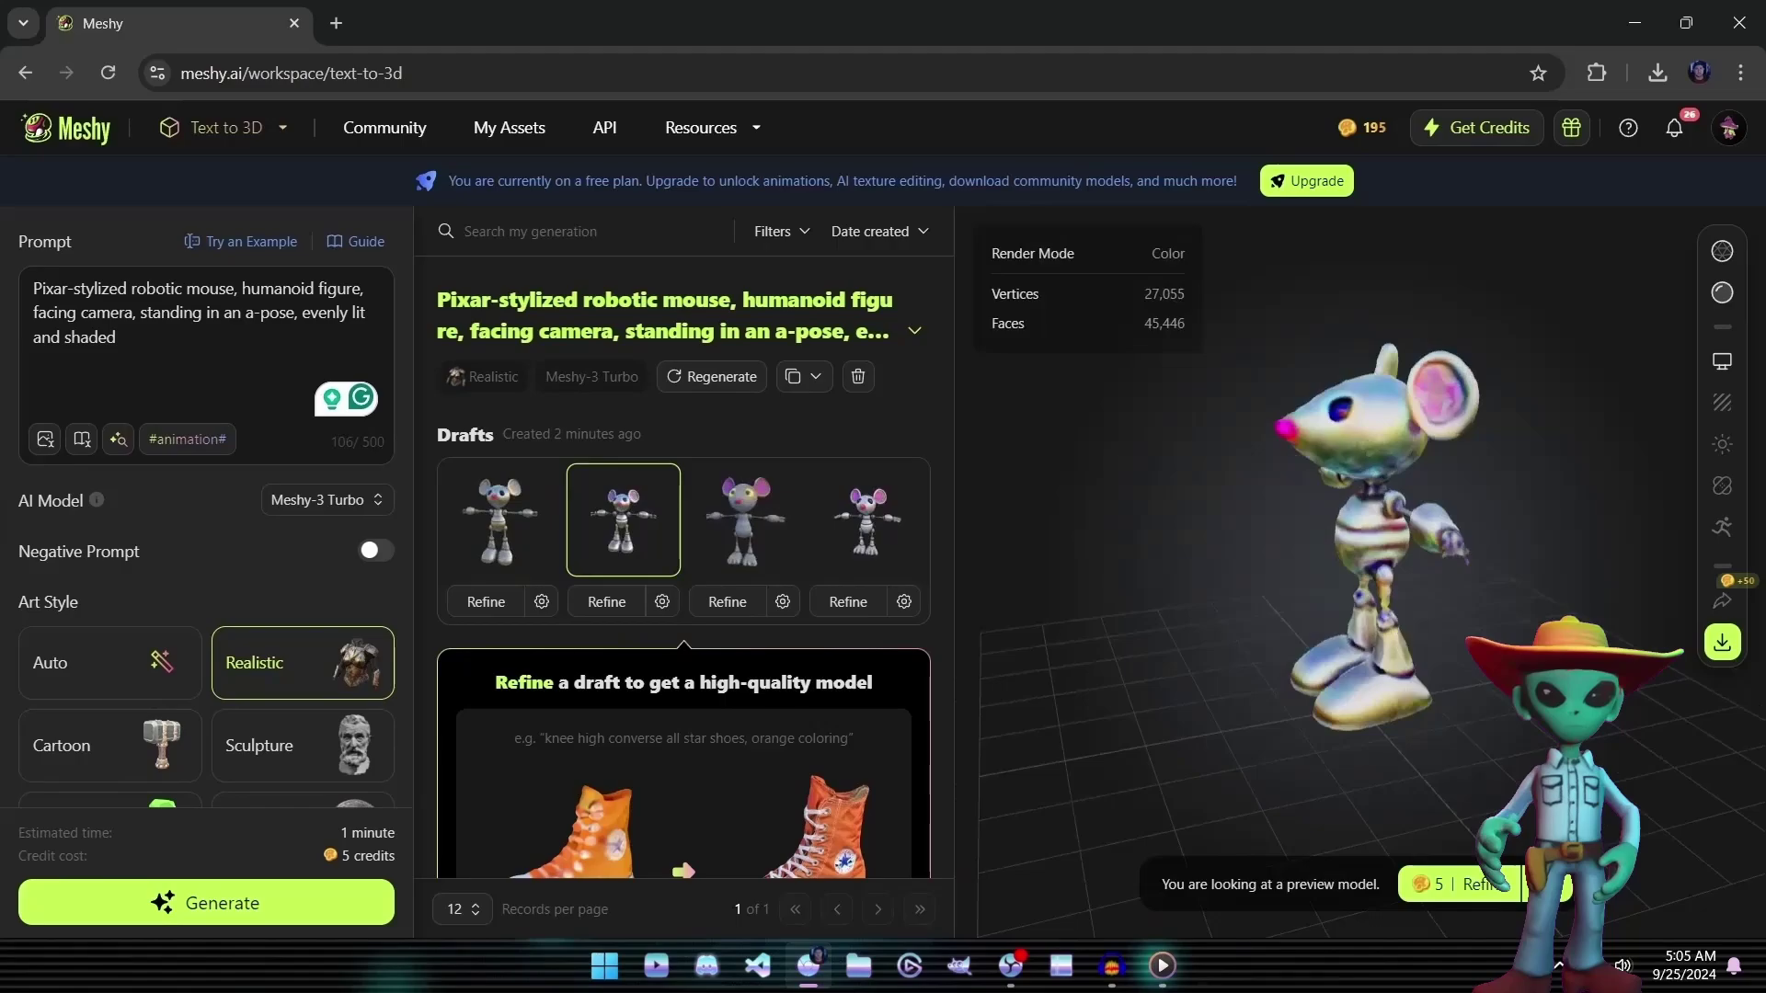
# Step: Preview the third and fourth drafts, then refine the third into a textured model
pyautogui.click(744, 520)
pyautogui.click(864, 519)
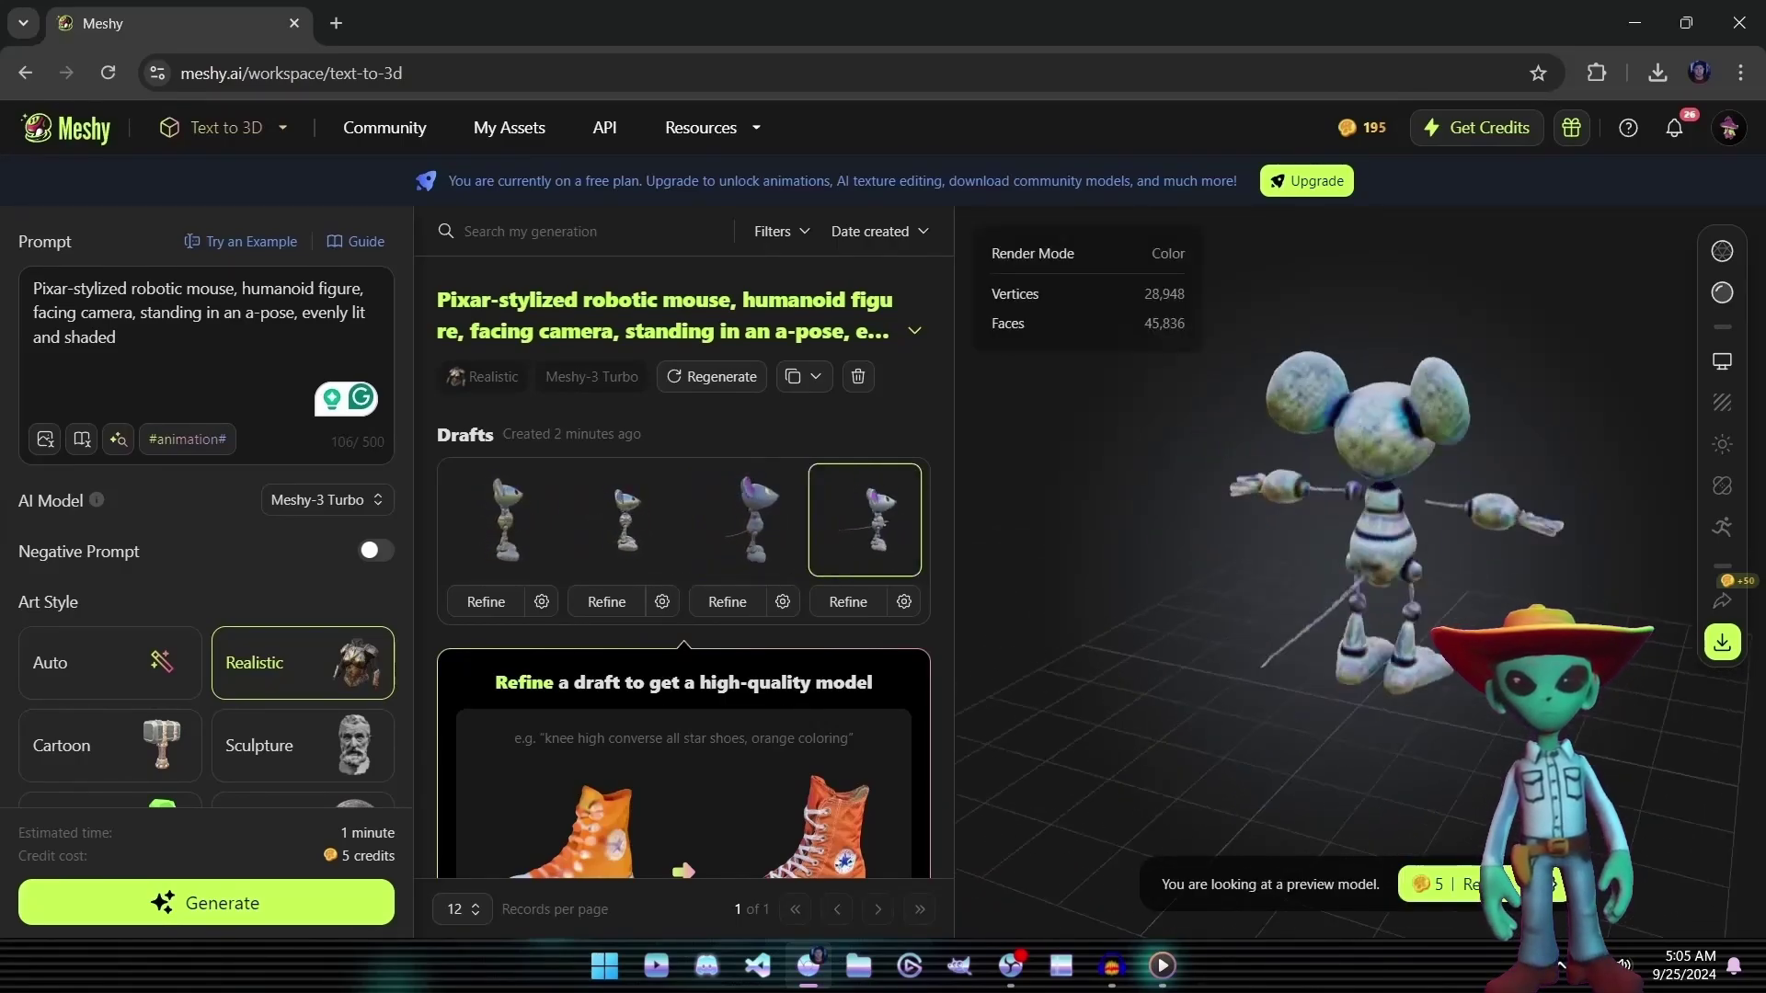
pyautogui.click(745, 519)
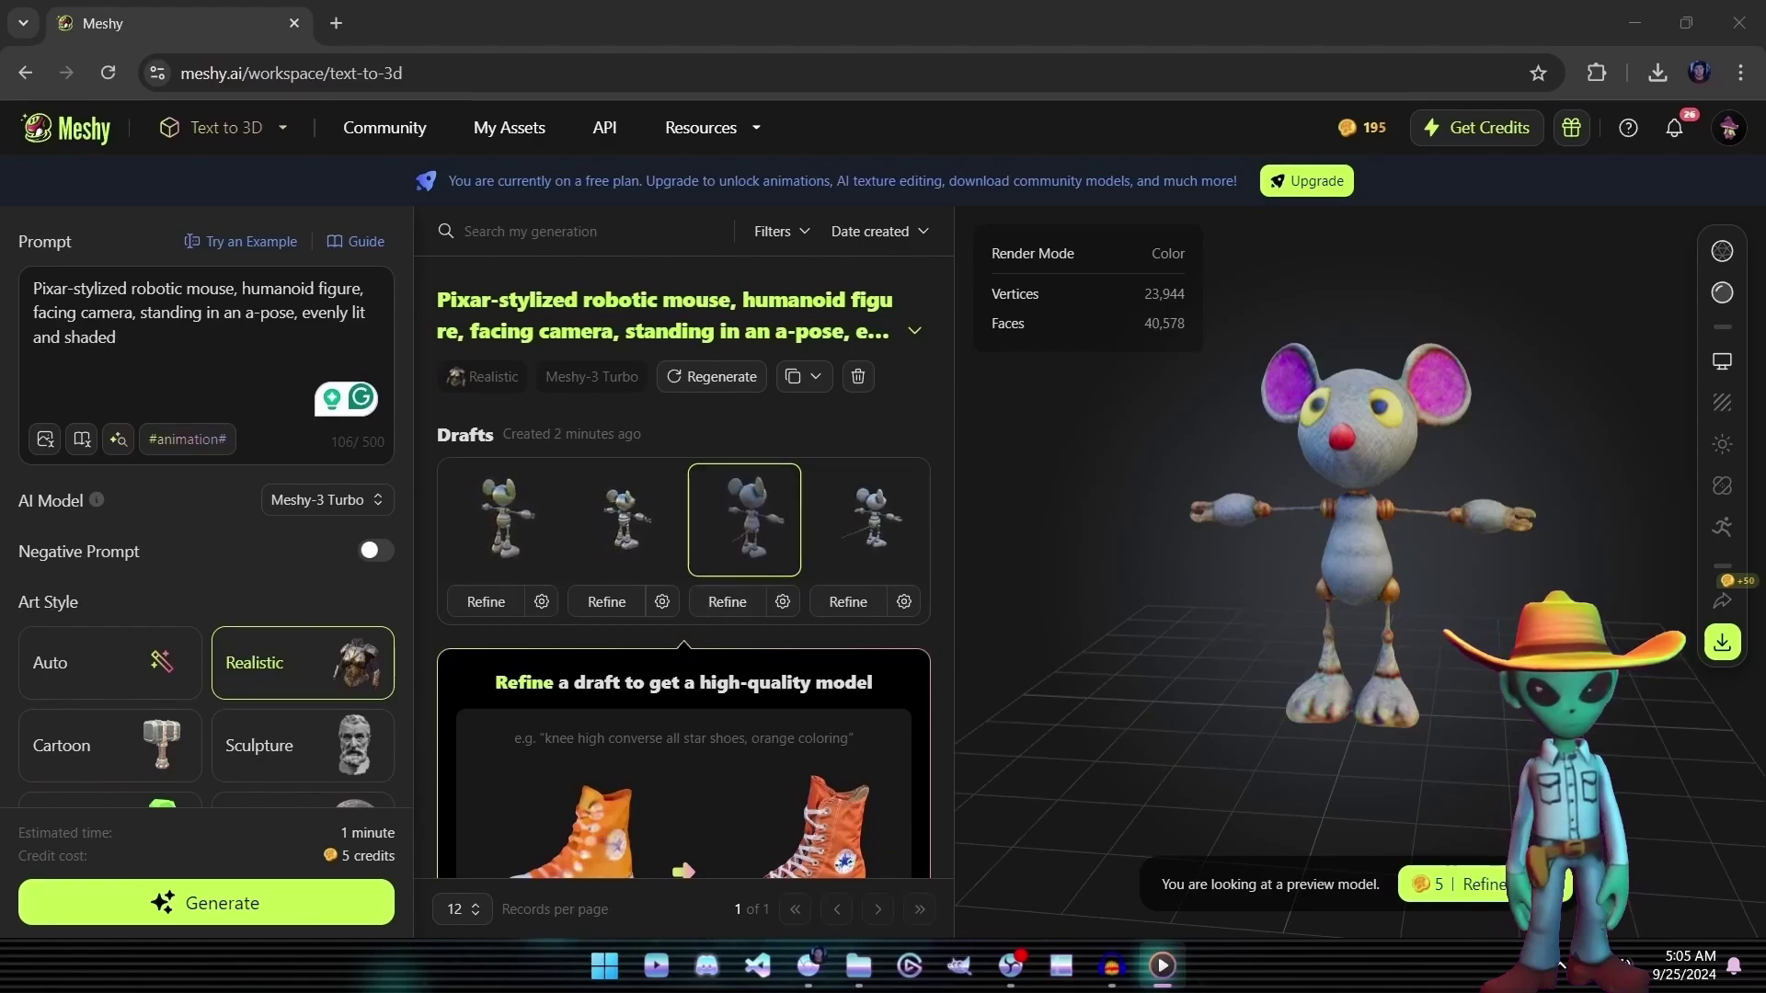
pyautogui.click(726, 602)
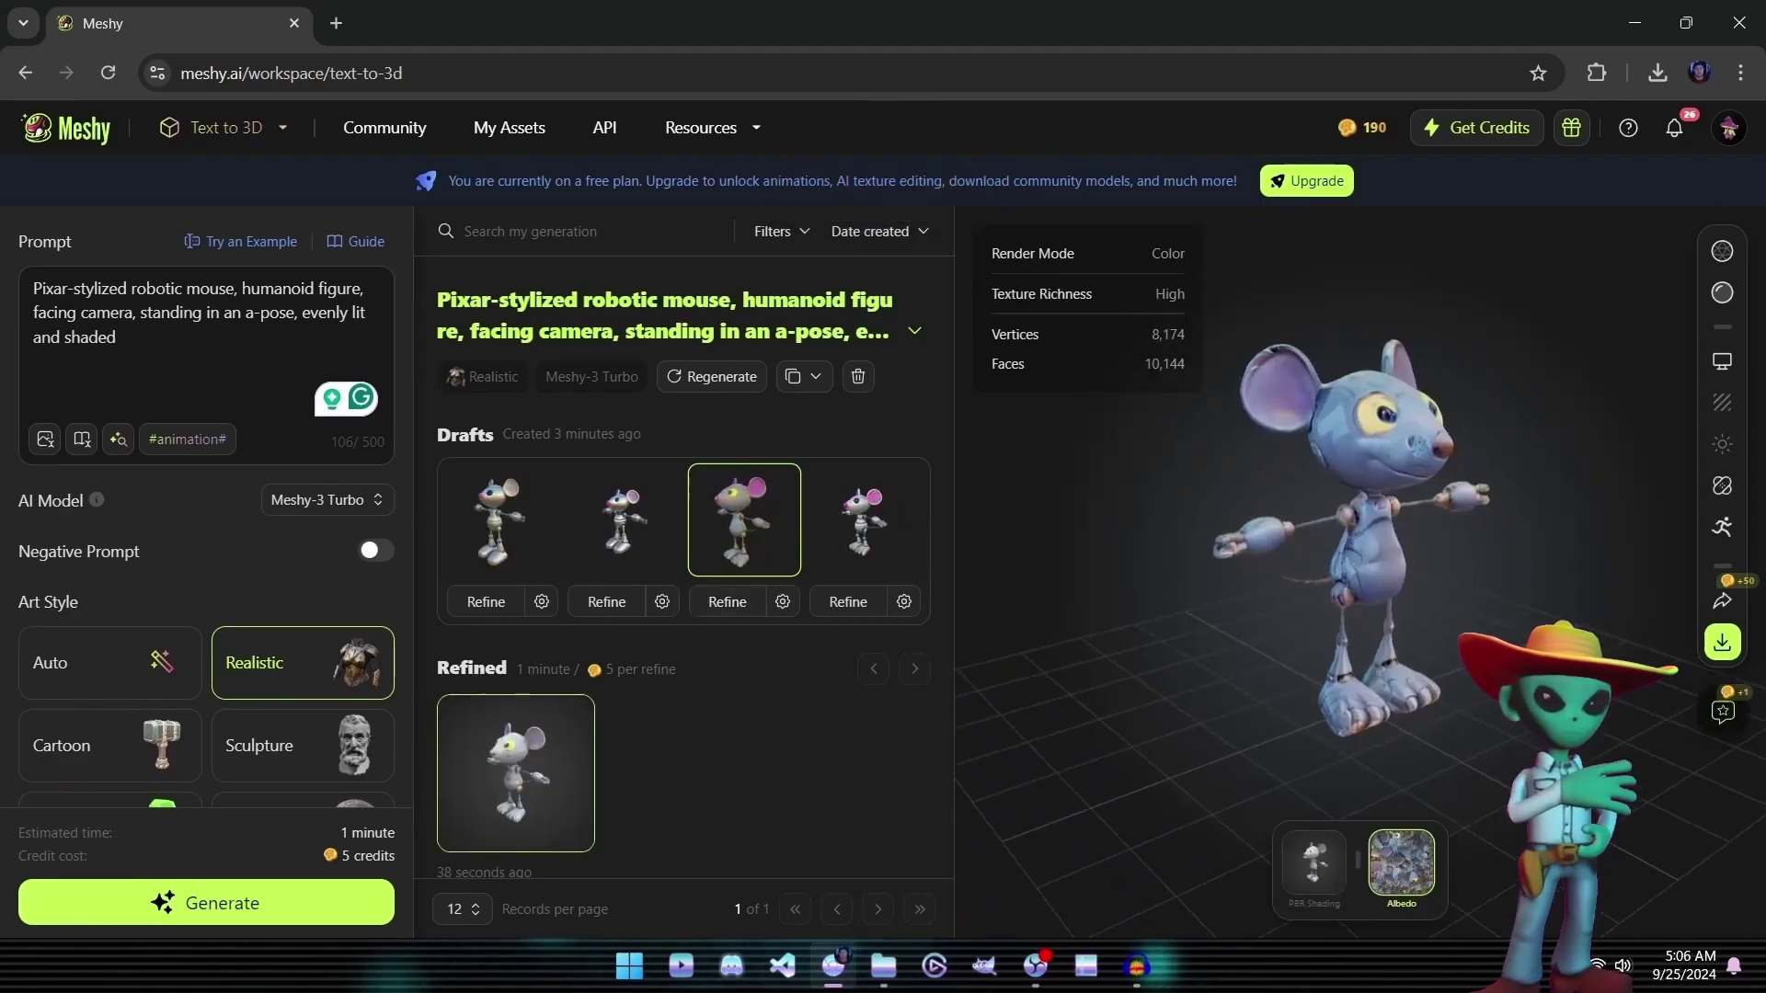
# Step: Inspect the refined mouse untextured, as a wireframe and as its albedo map, then open download settings
pyautogui.click(1721, 292)
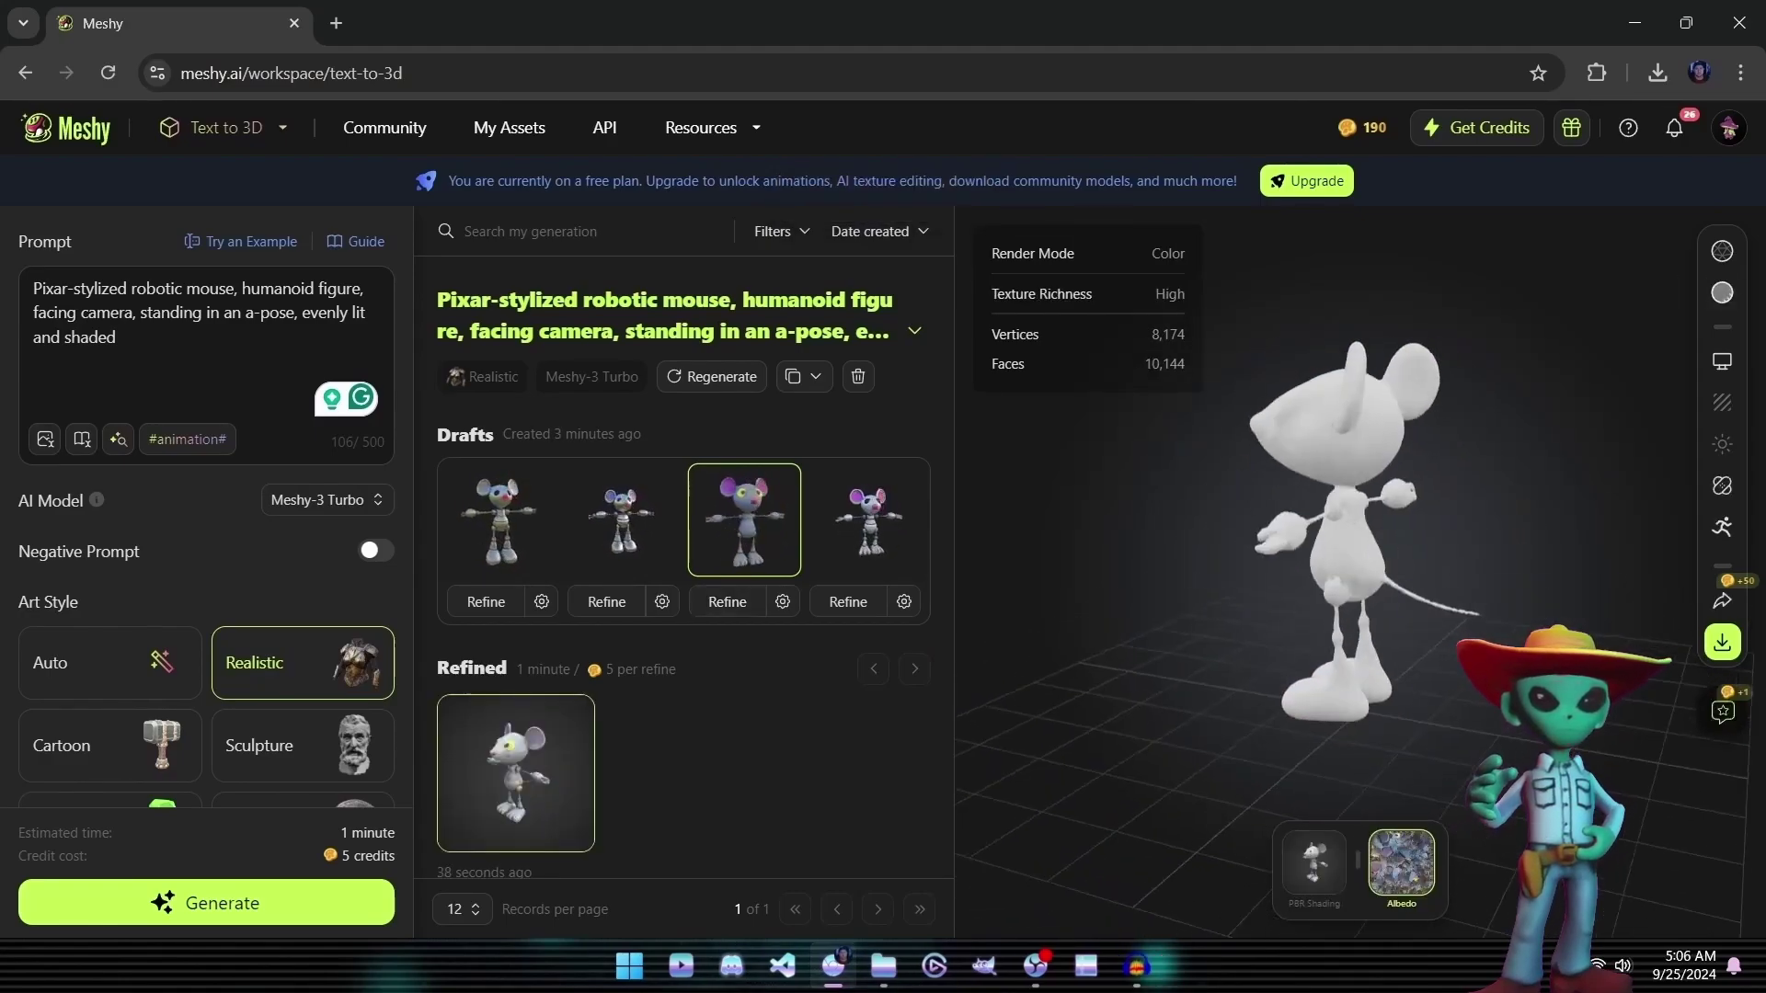
pyautogui.click(1722, 250)
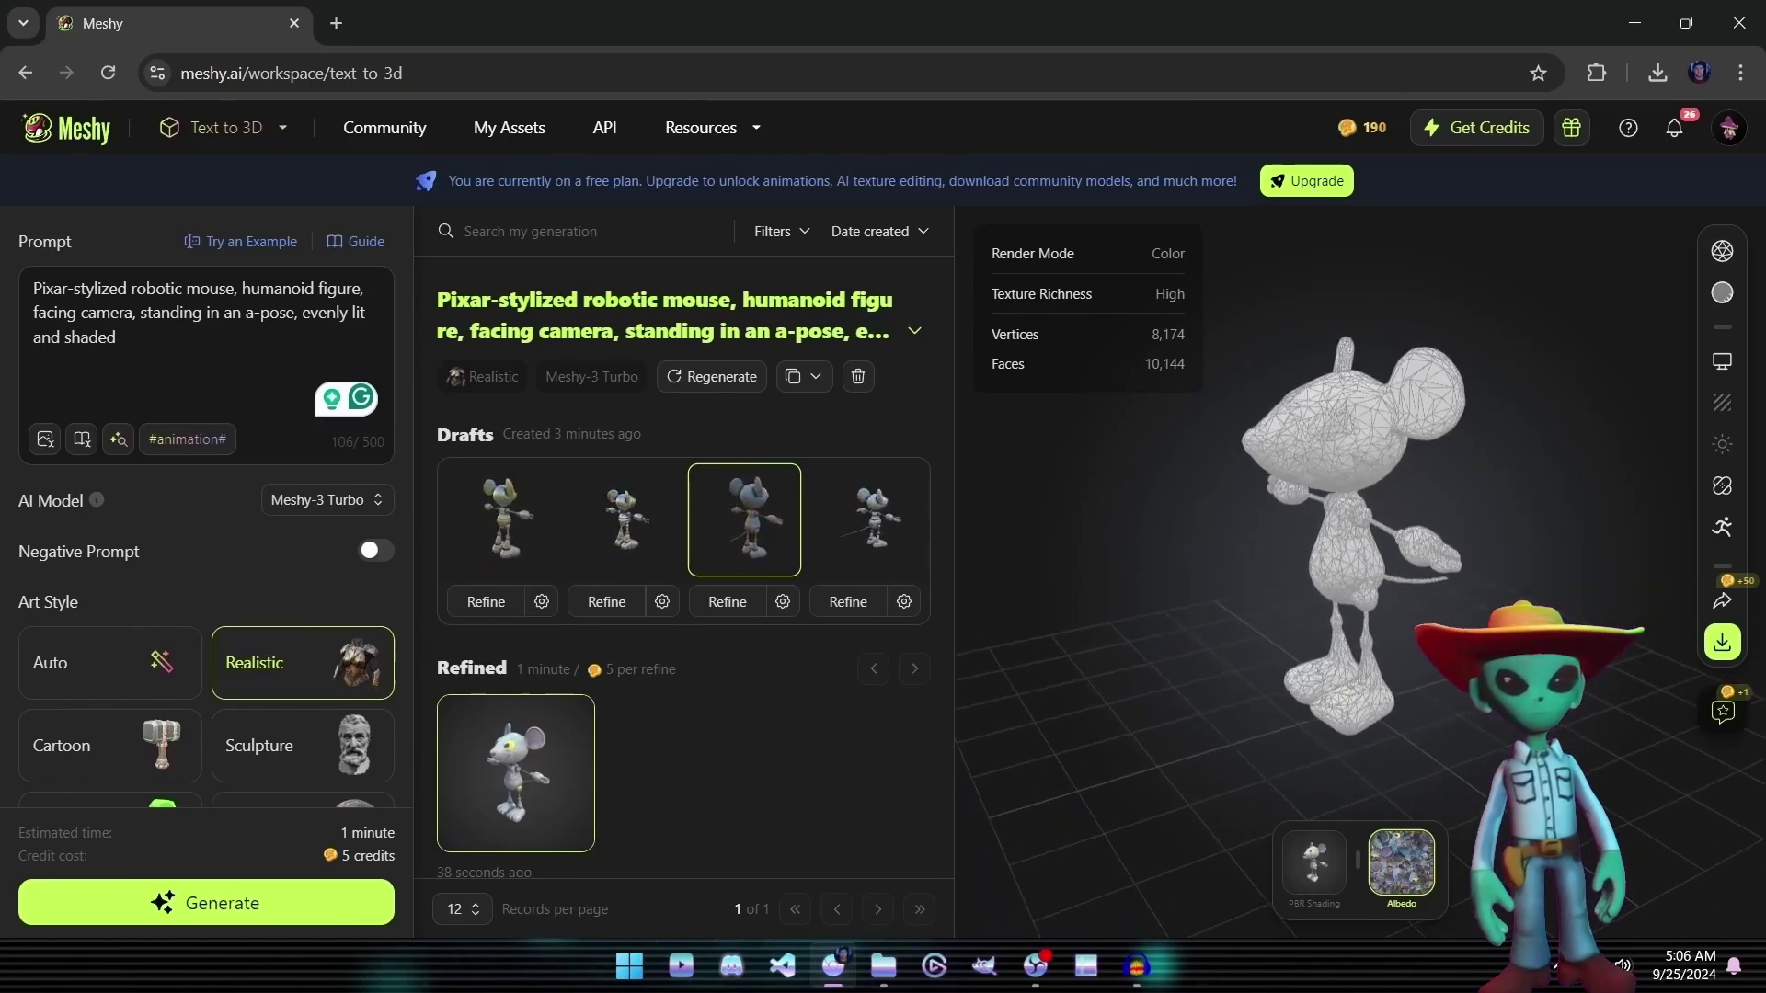
pyautogui.click(1401, 862)
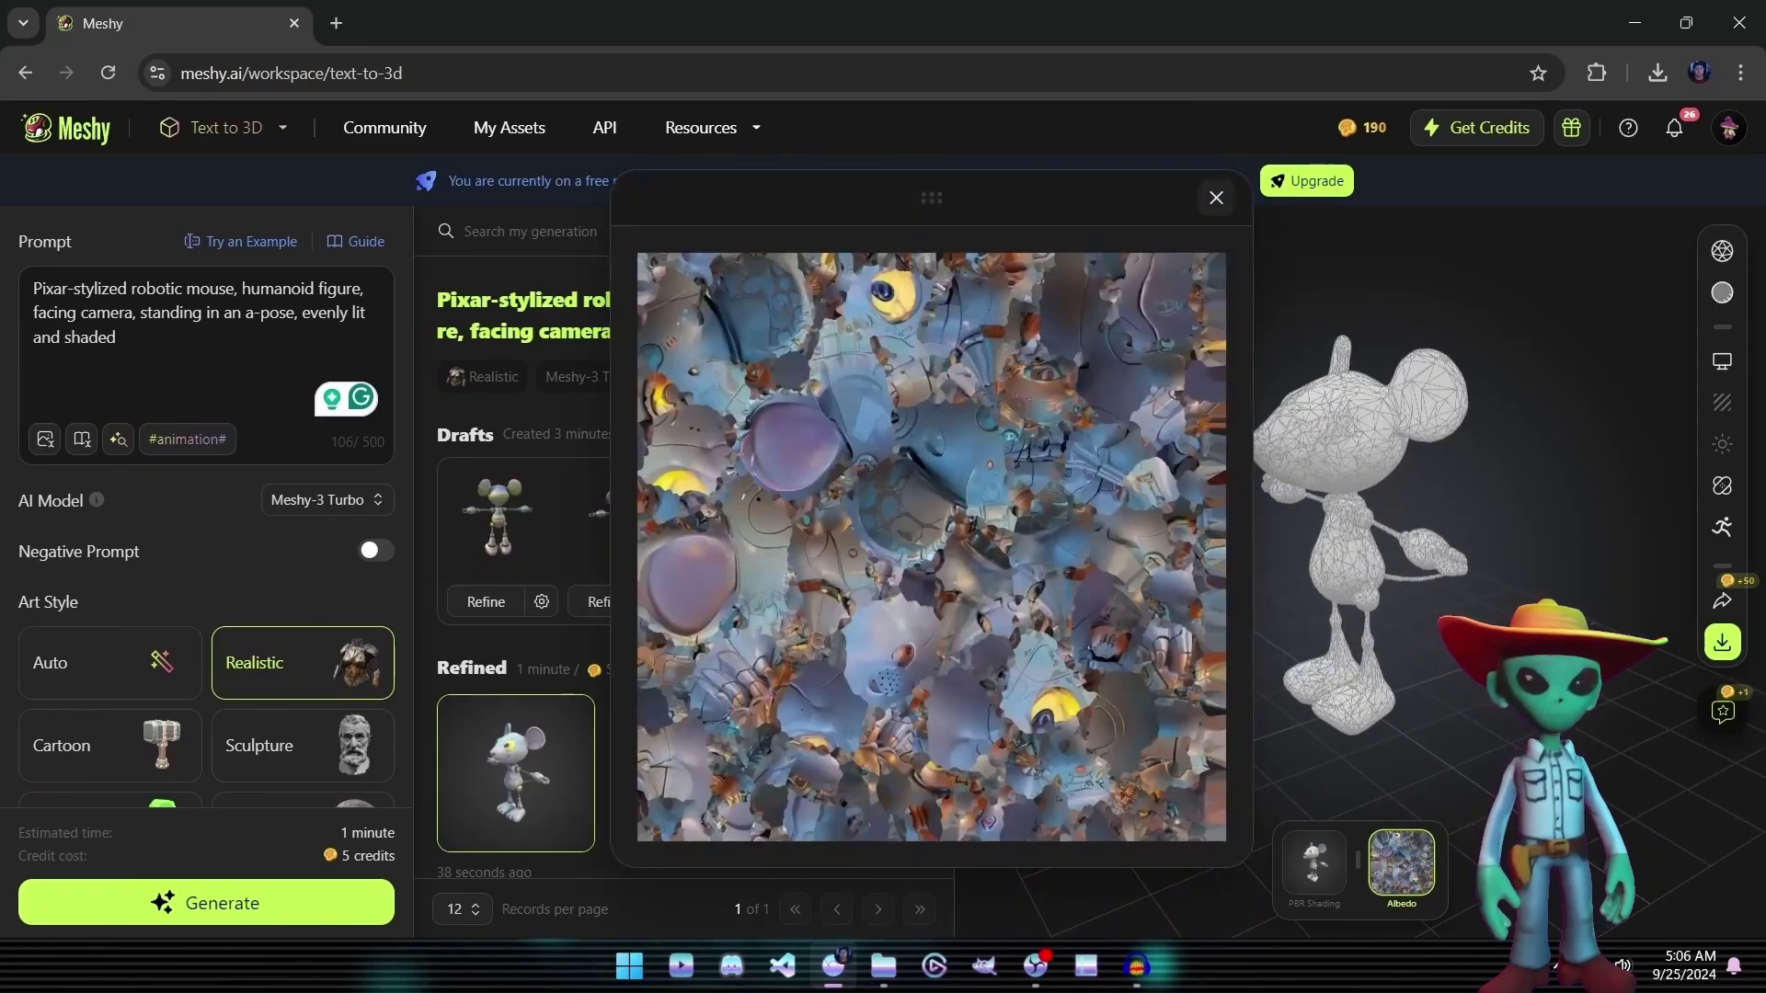
pyautogui.click(1215, 198)
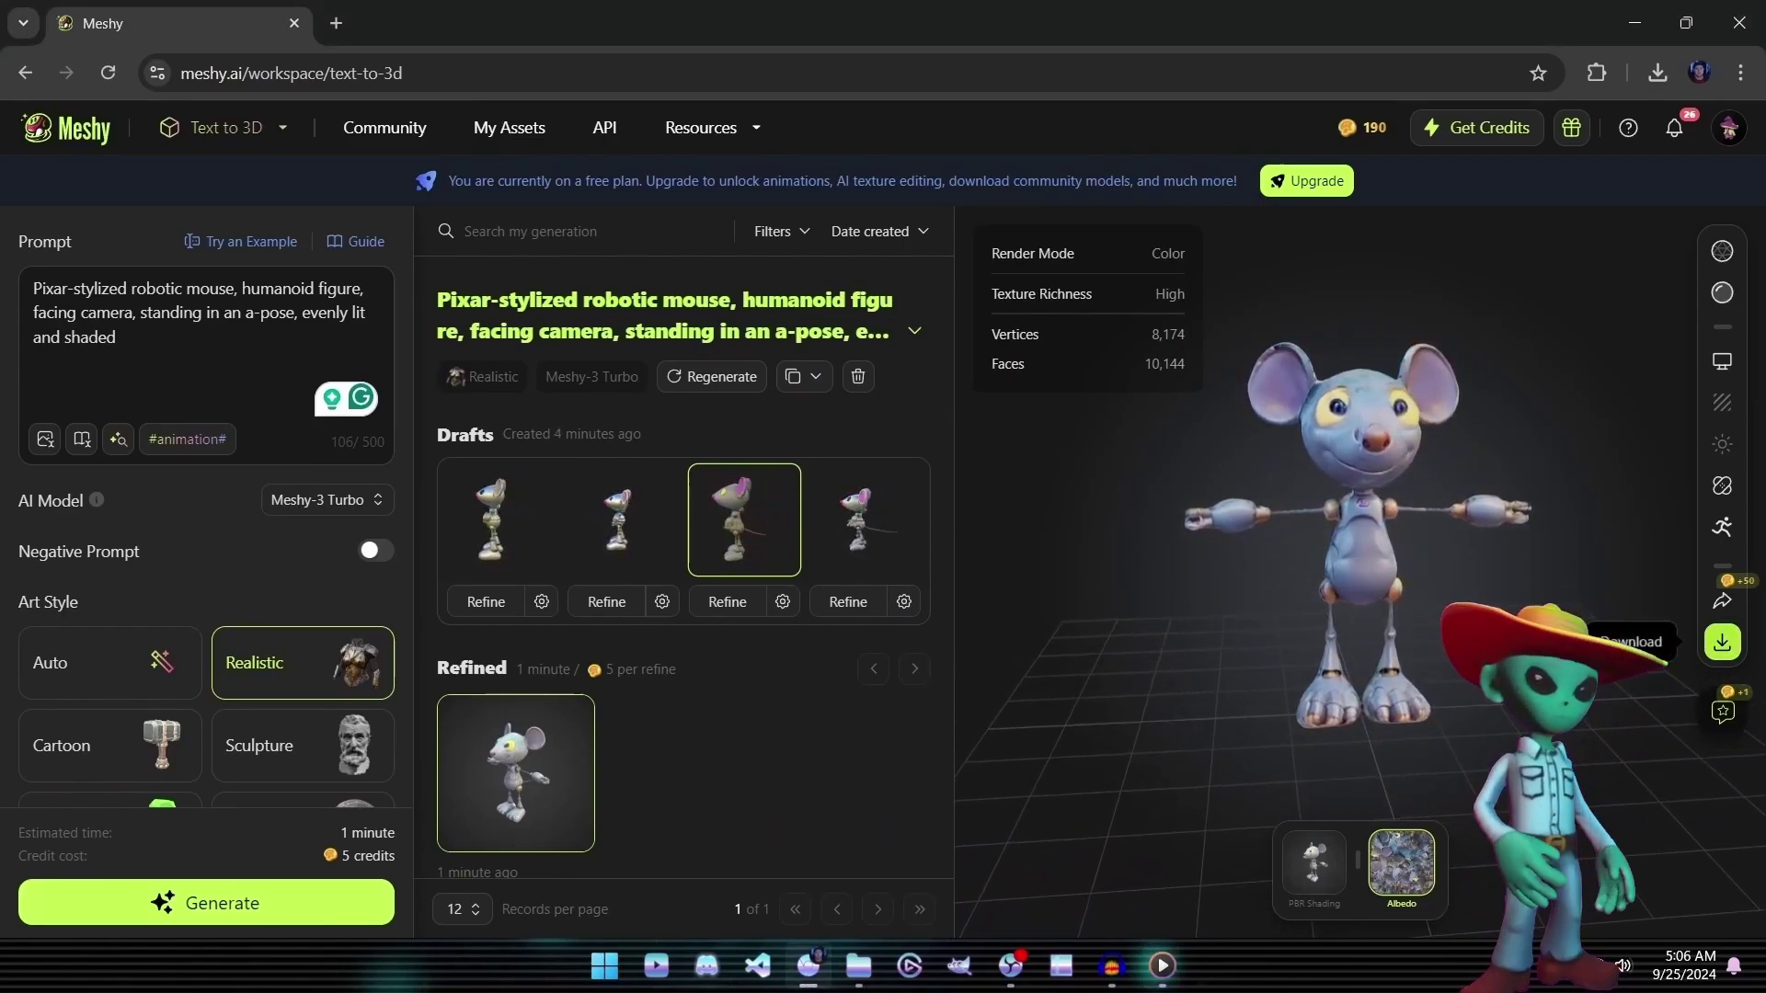
pyautogui.click(1723, 643)
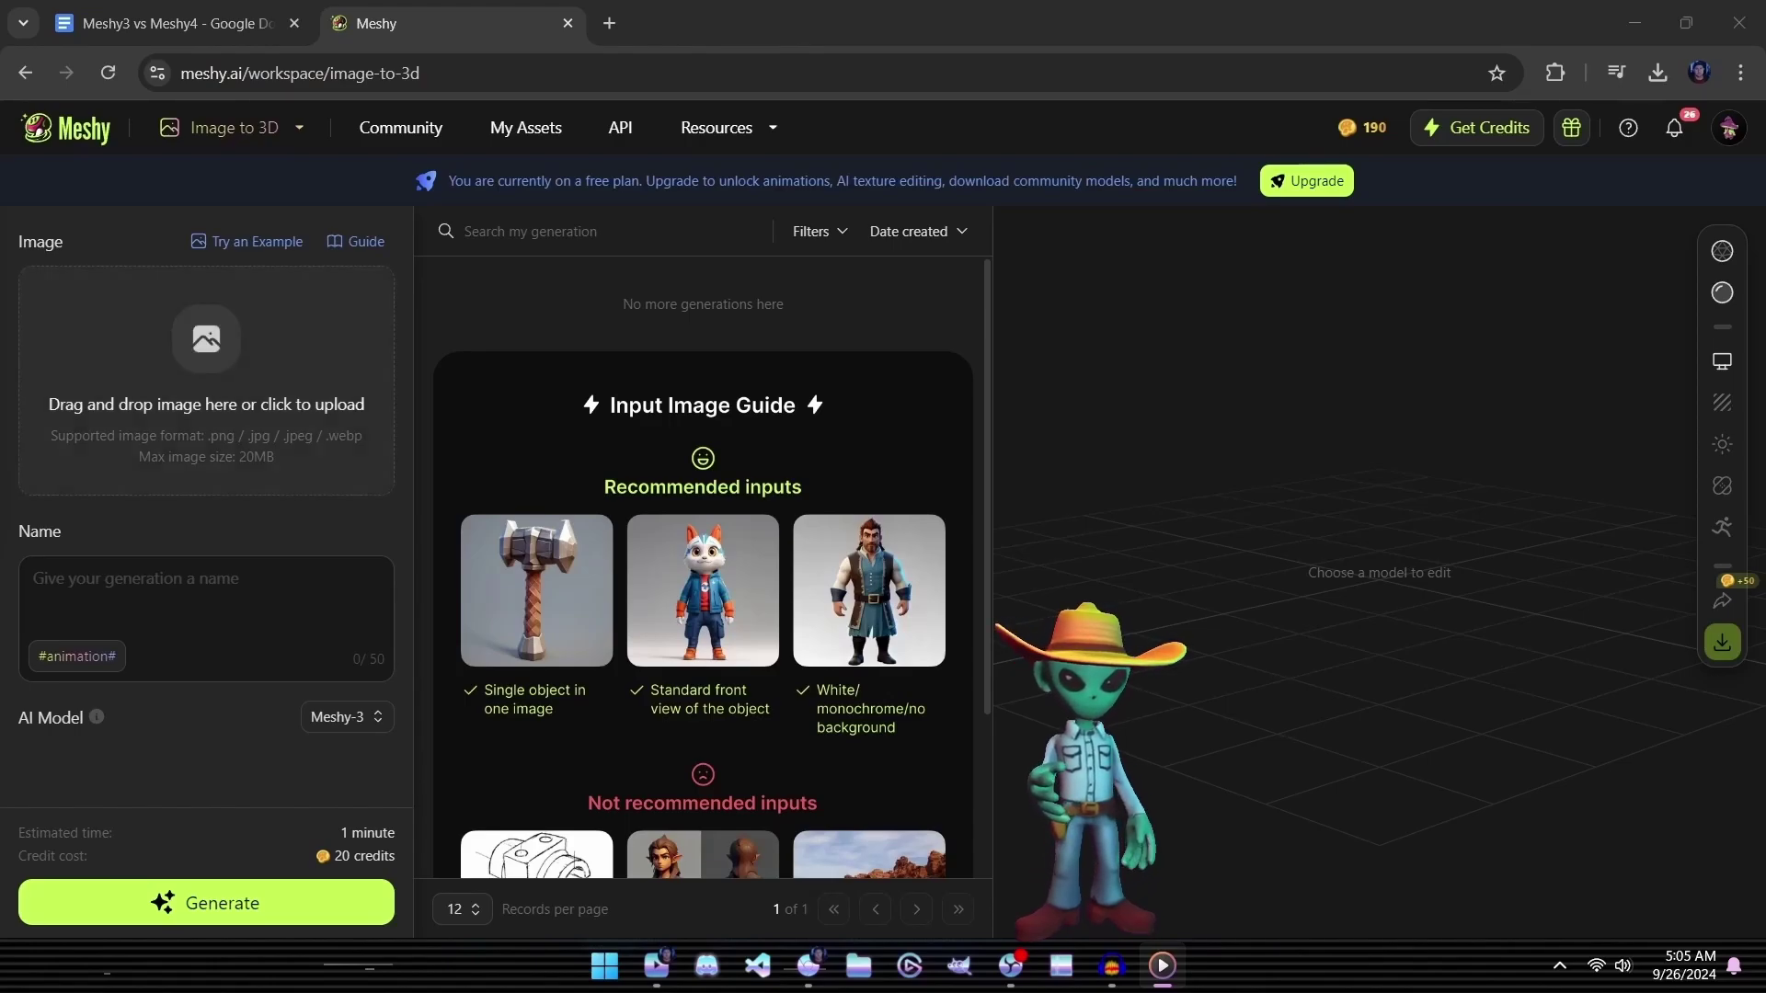
# Step: Upload the robot mouse image, name it MechaMouse, and generate it with Meshy-3
pyautogui.click(206, 377)
pyautogui.scroll(-1, 644, 349)
pyautogui.click(690, 331)
pyautogui.click(1052, 512)
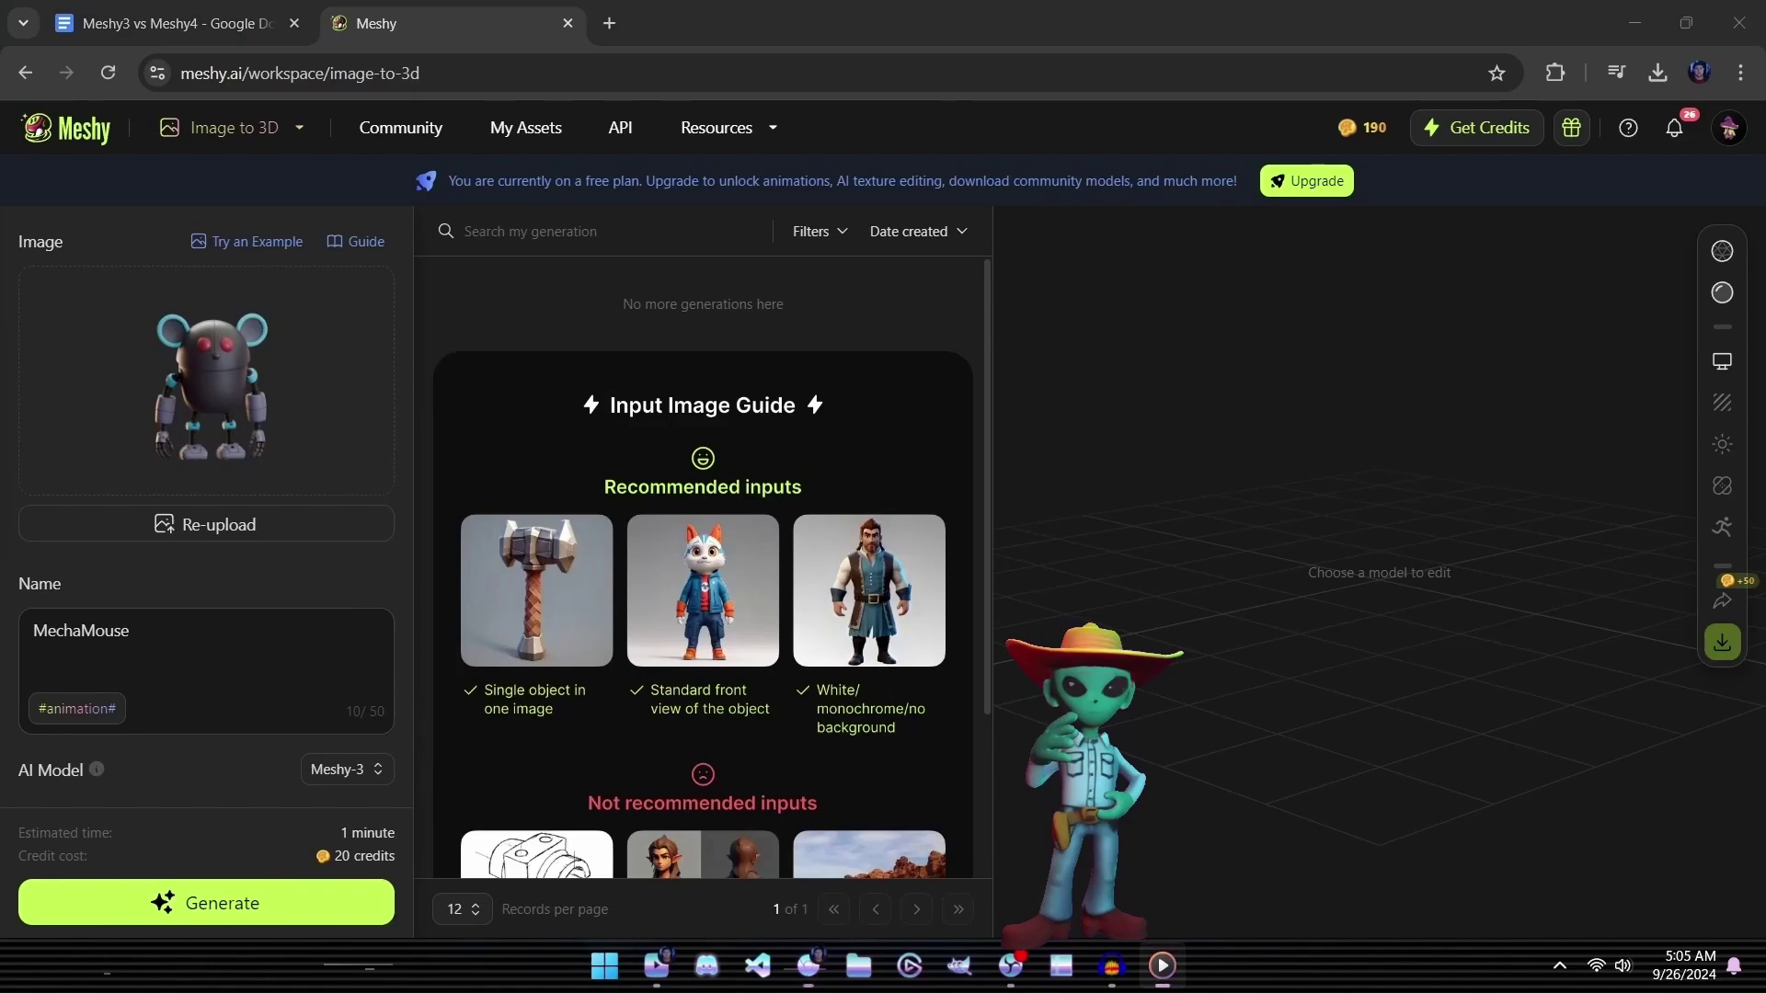
pyautogui.click(206, 902)
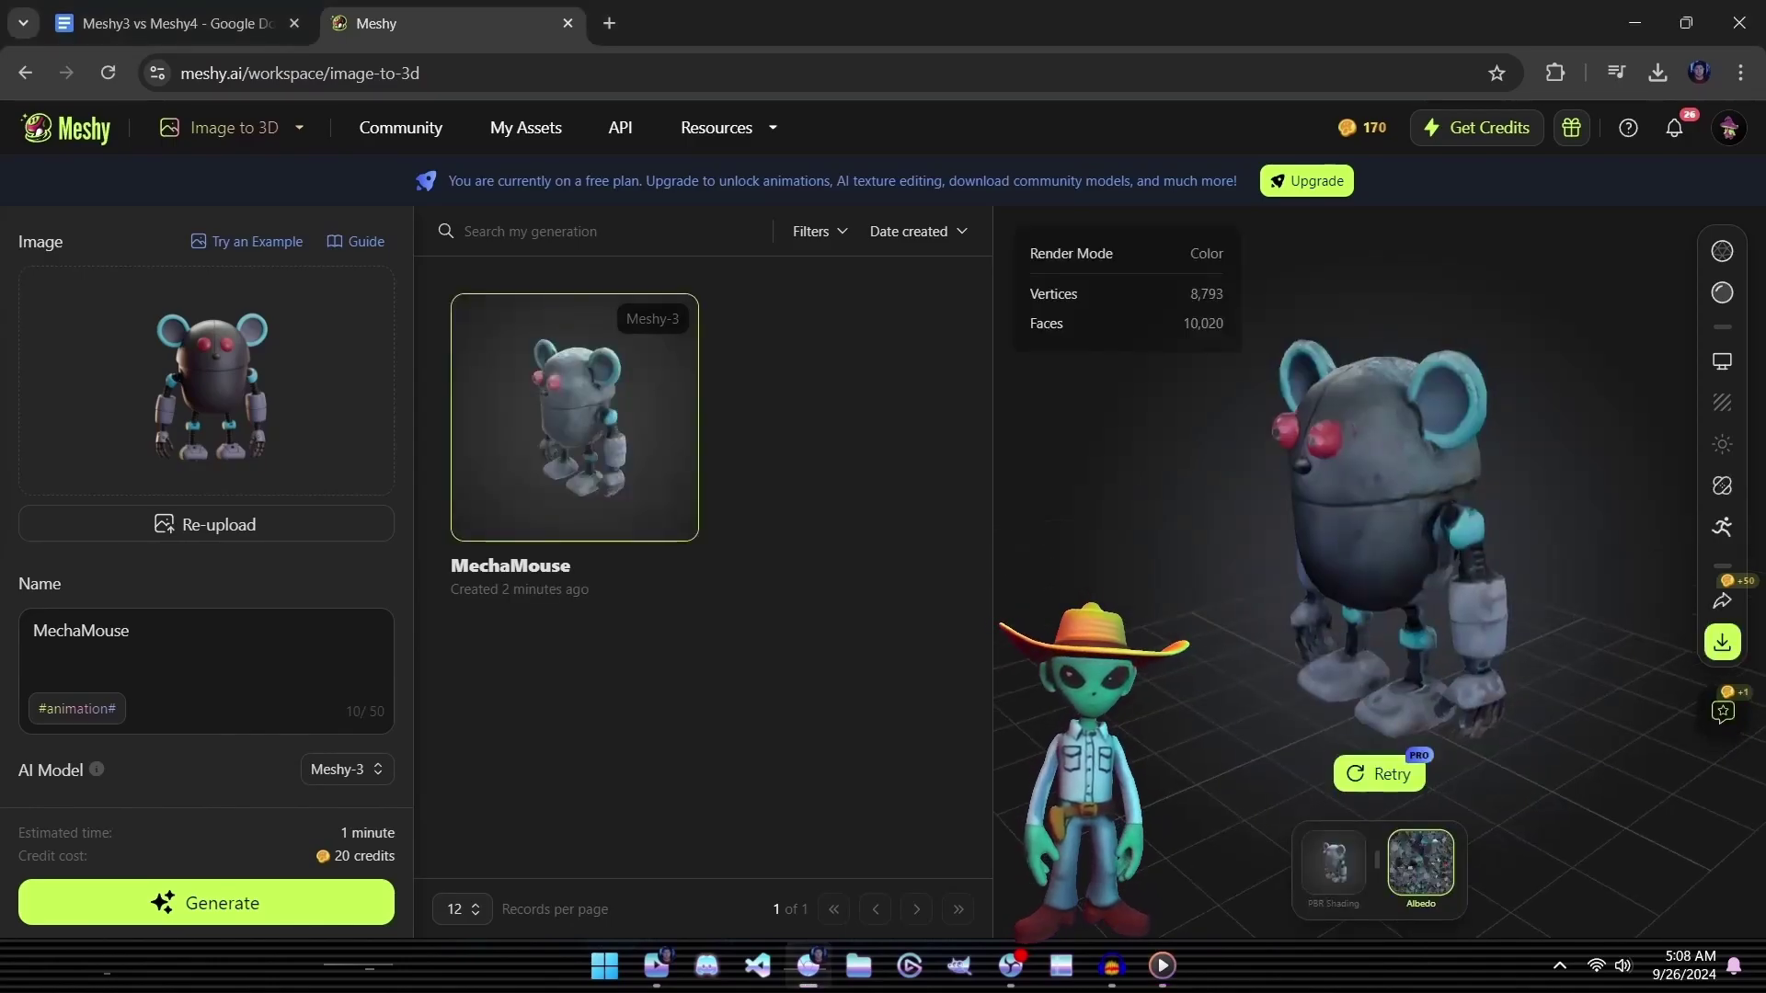
pyautogui.click(1722, 292)
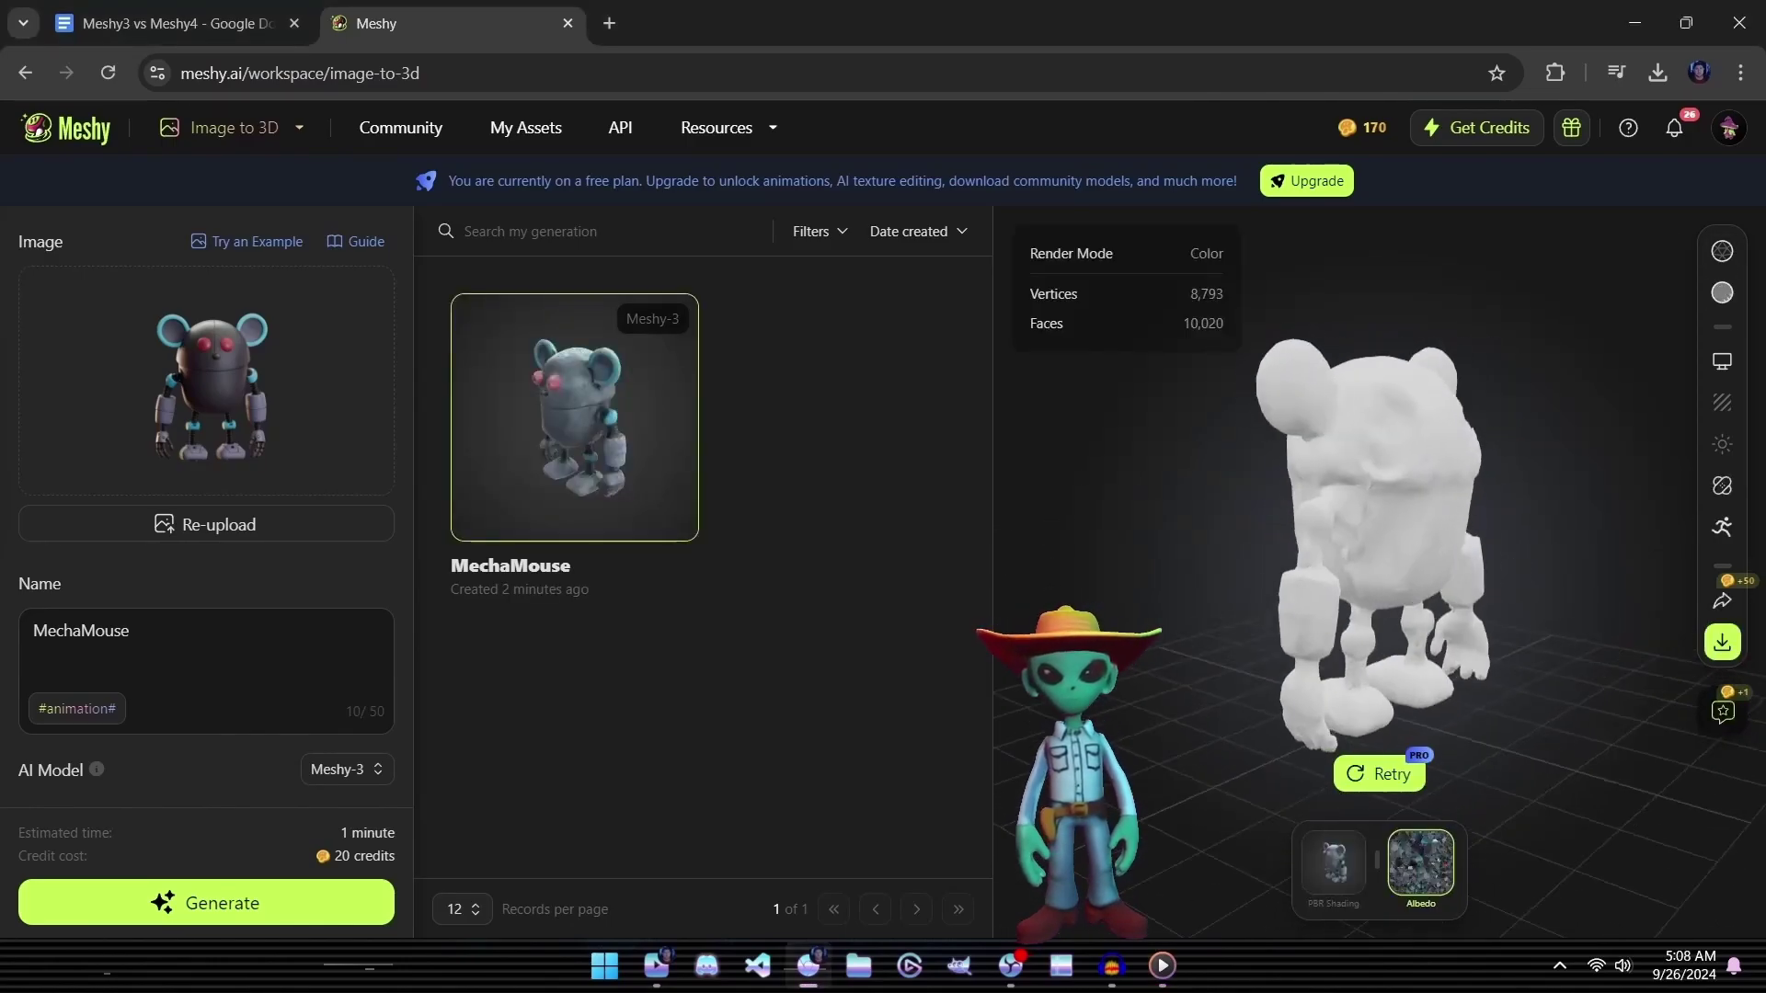
pyautogui.click(1721, 293)
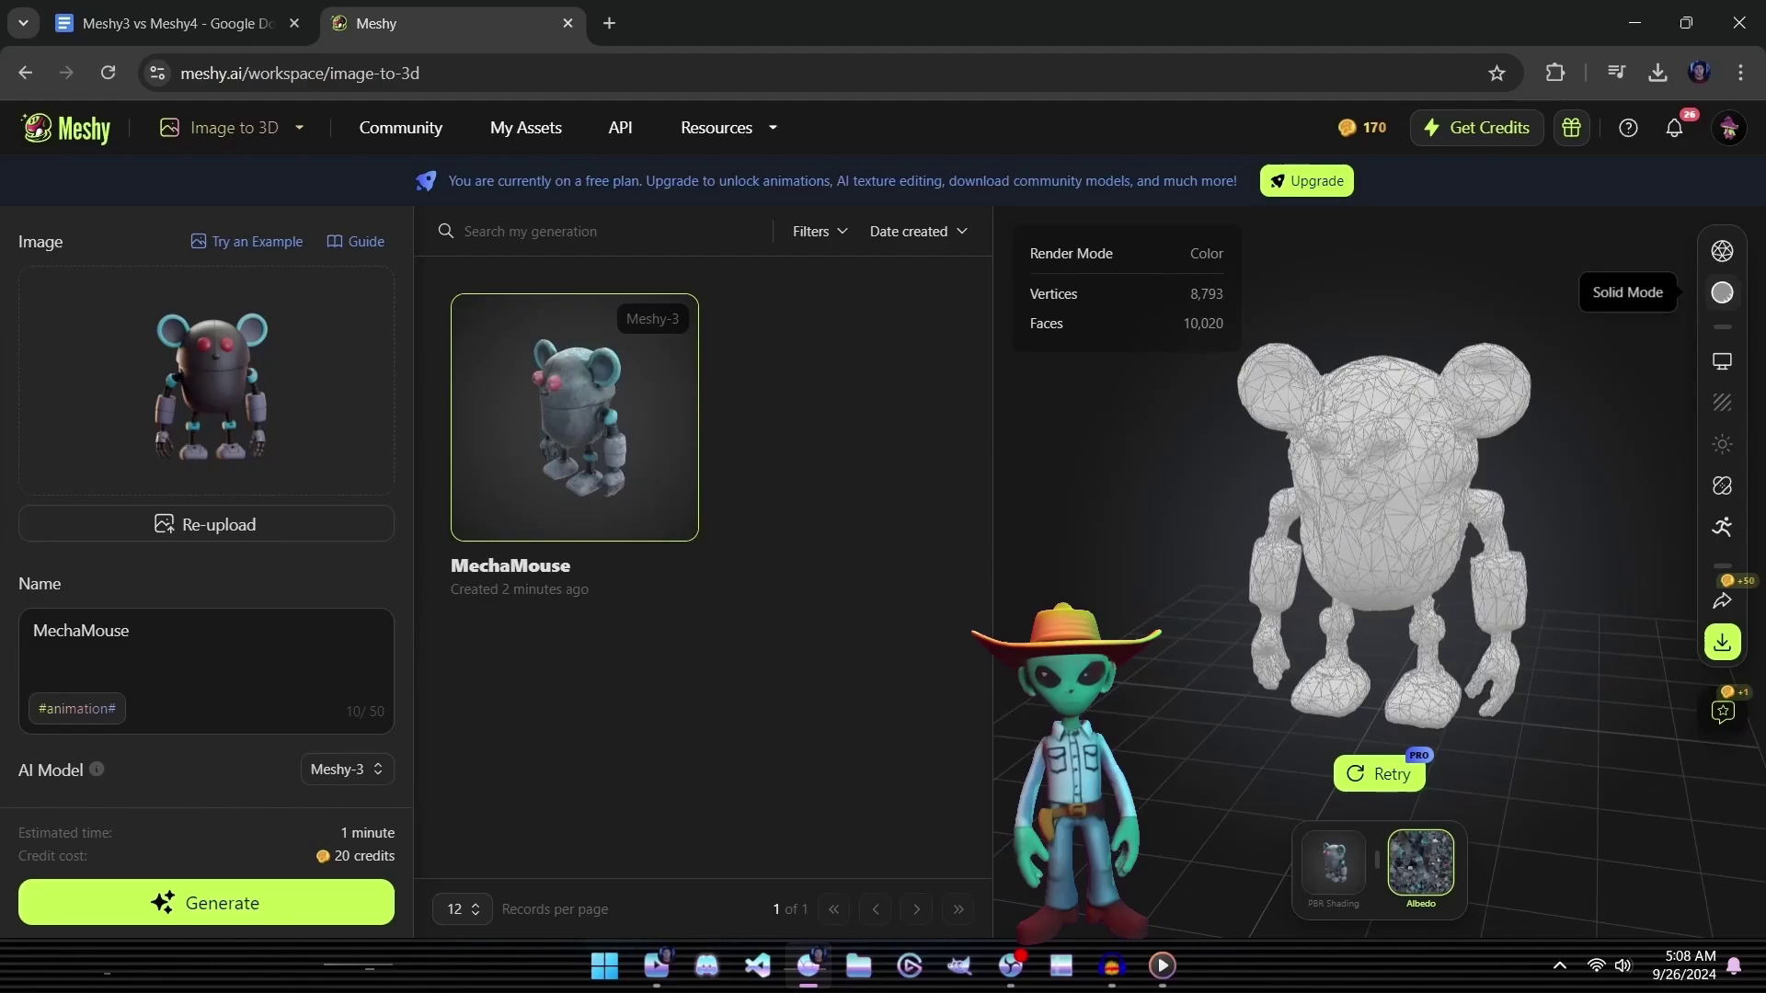
pyautogui.click(1722, 293)
pyautogui.click(1421, 862)
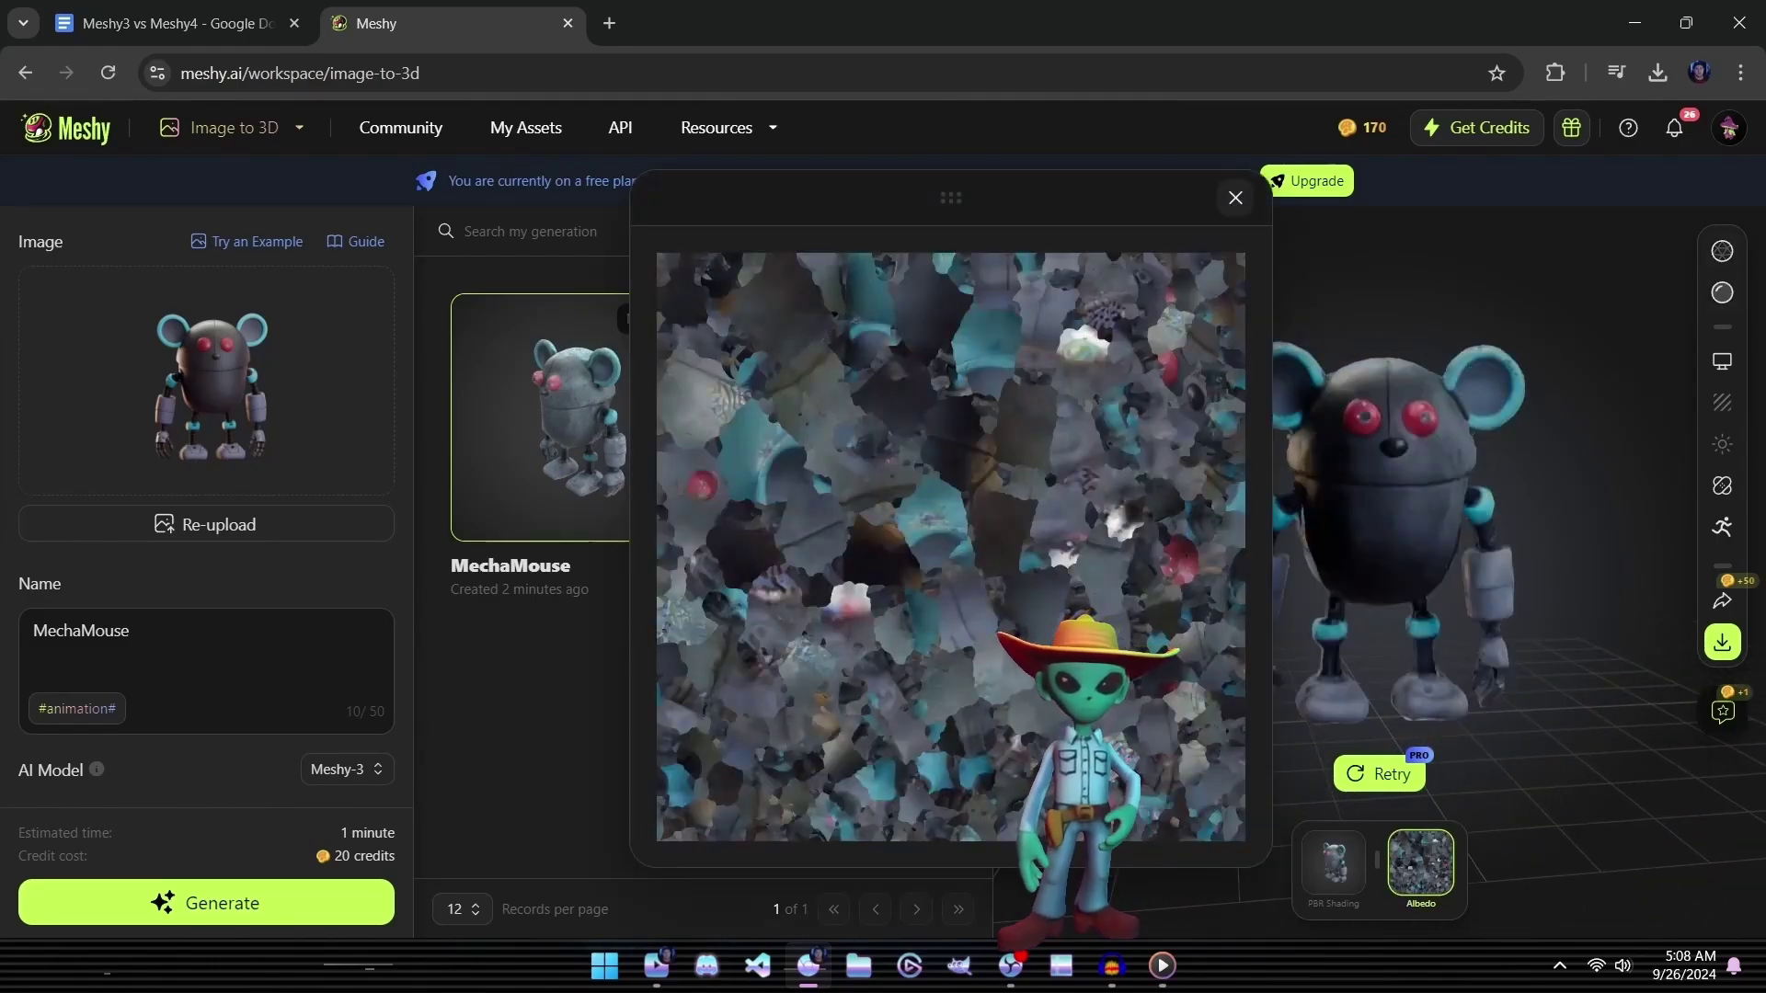
pyautogui.press('Escape')
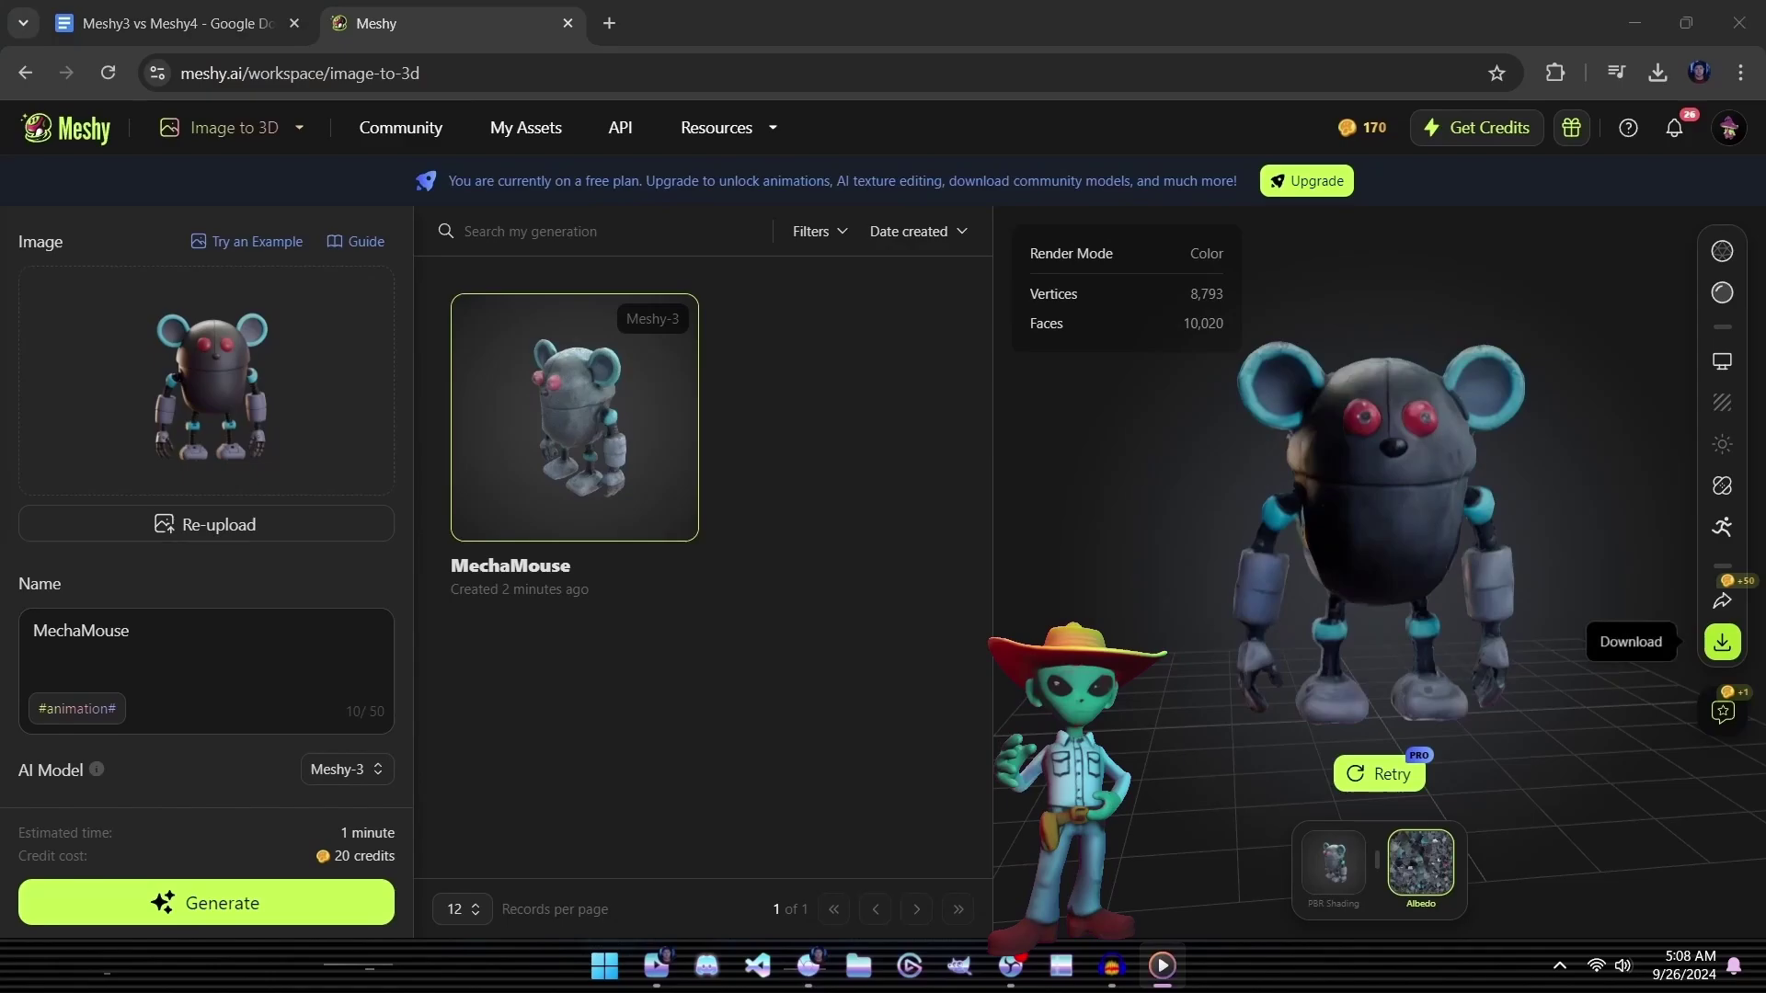
pyautogui.click(1721, 641)
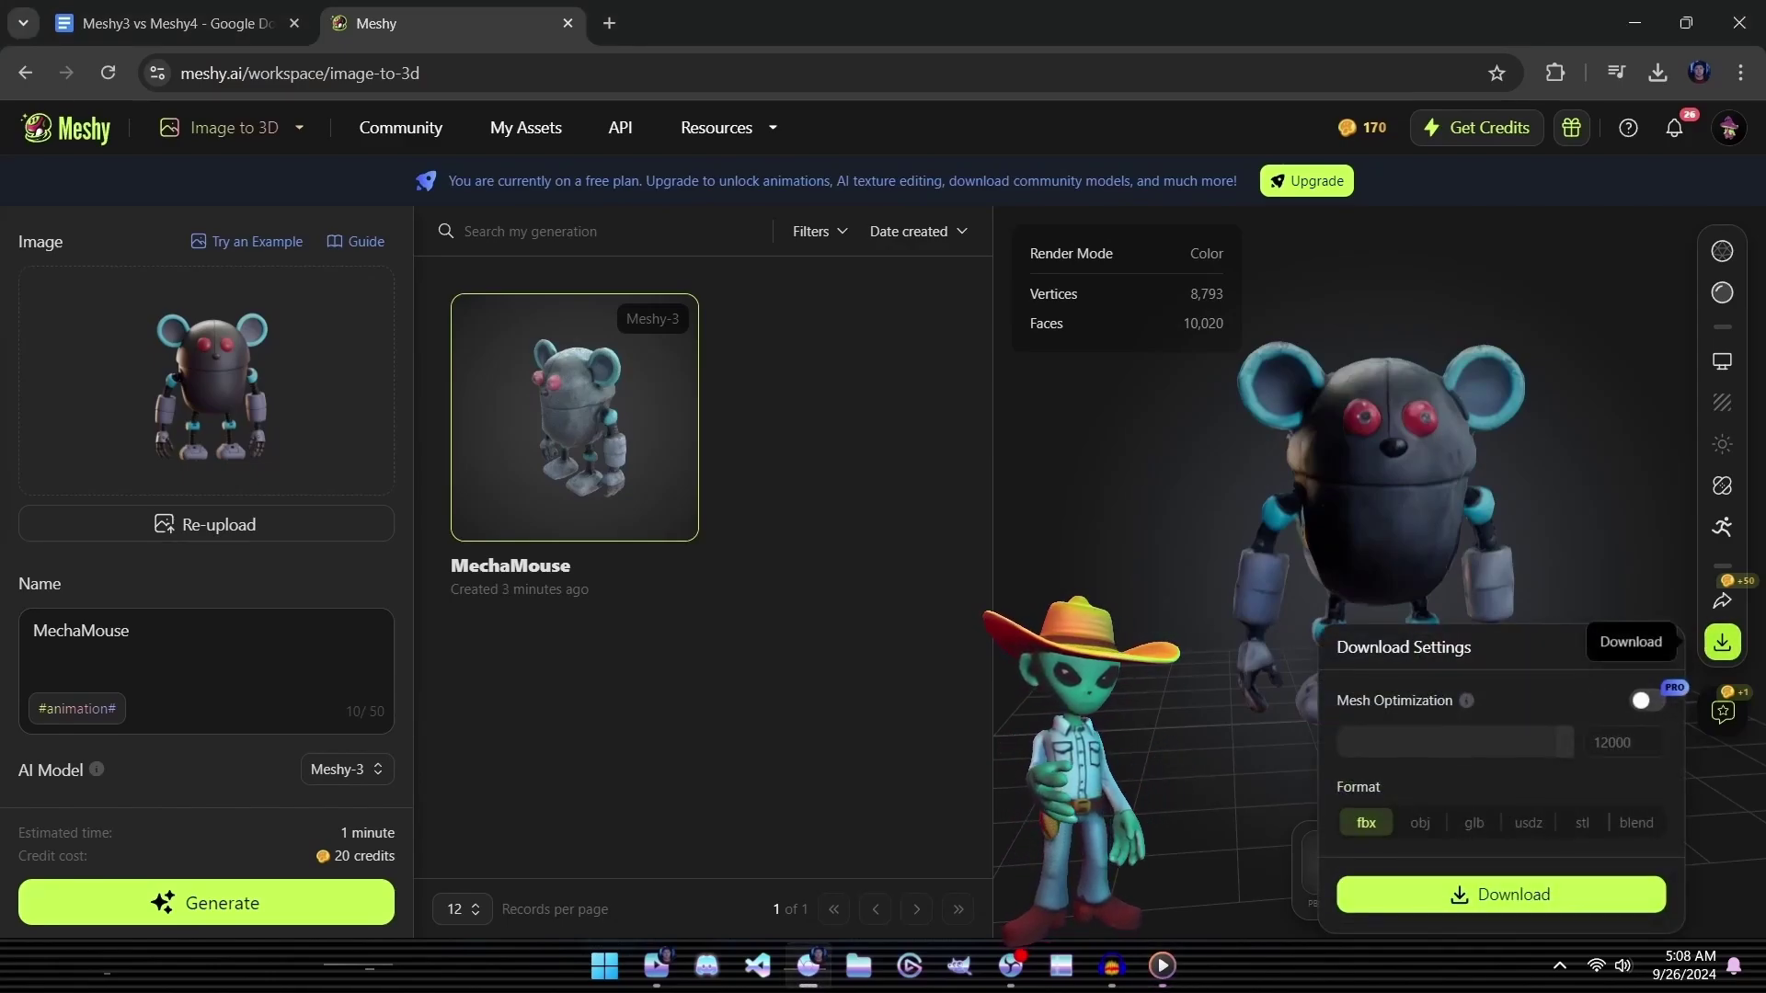
pyautogui.click(1721, 640)
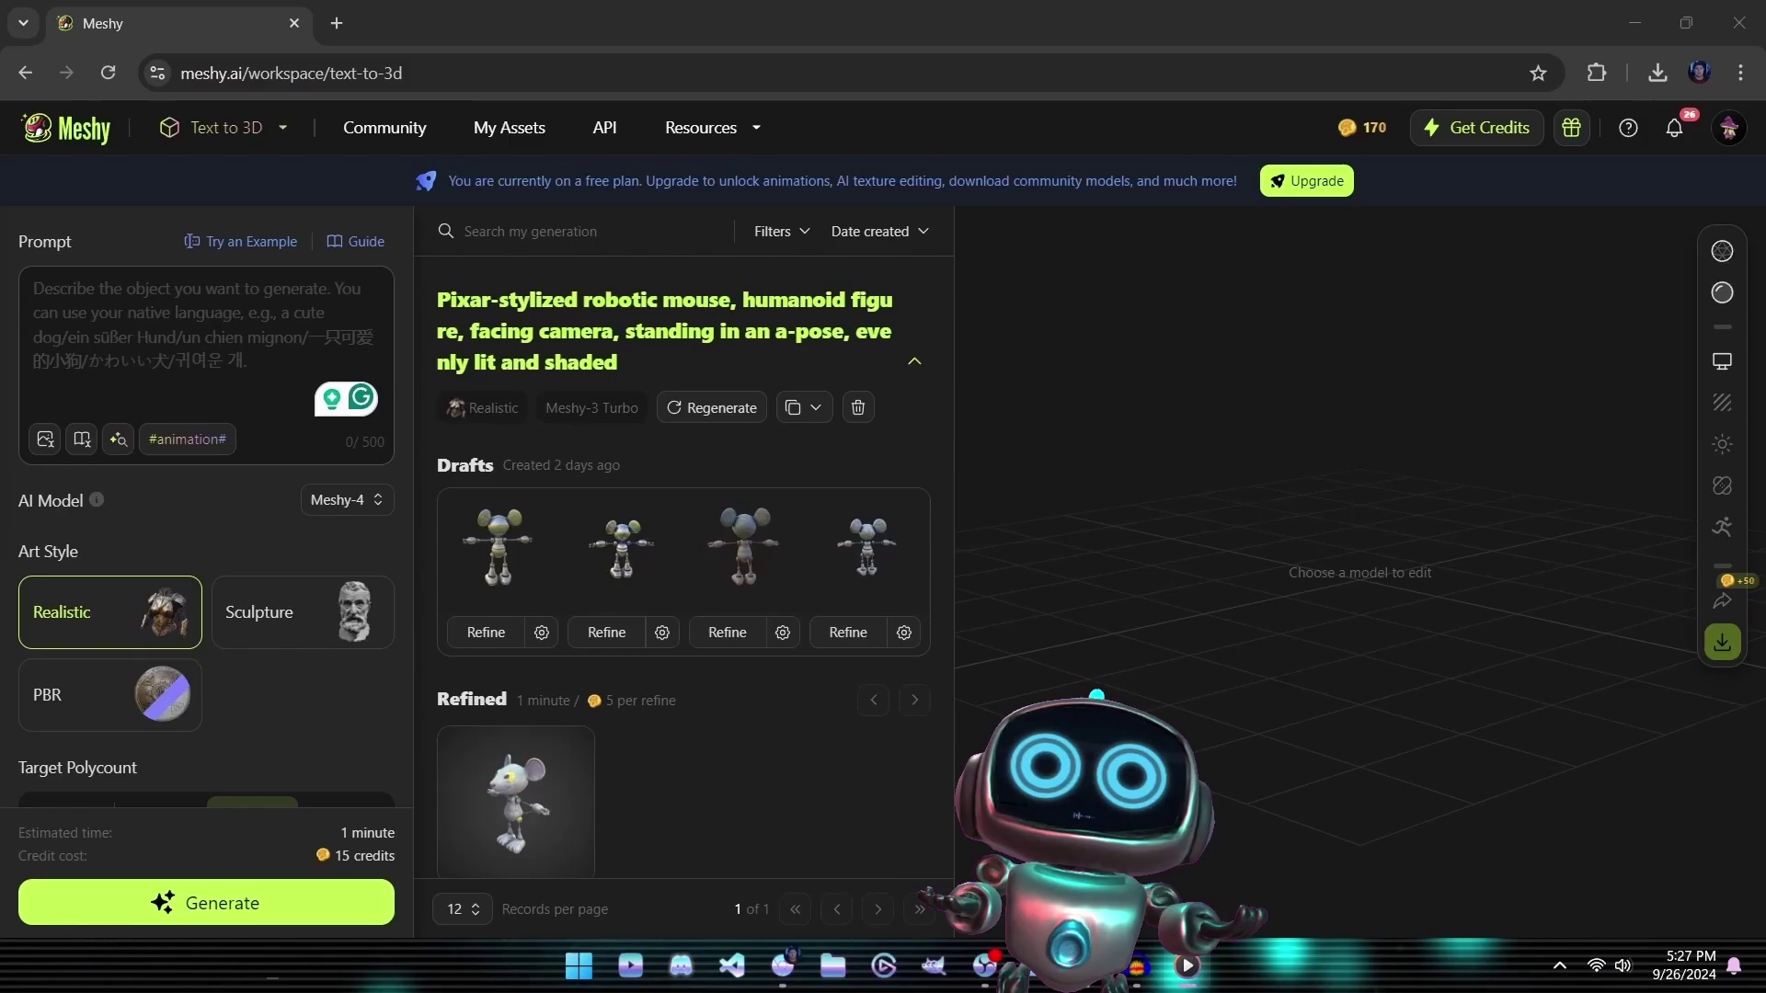
# Step: Paste the Pixar-stylized robotic mouse prompt into the Prompt box for a Meshy-4 run
pyautogui.click(34, 289)
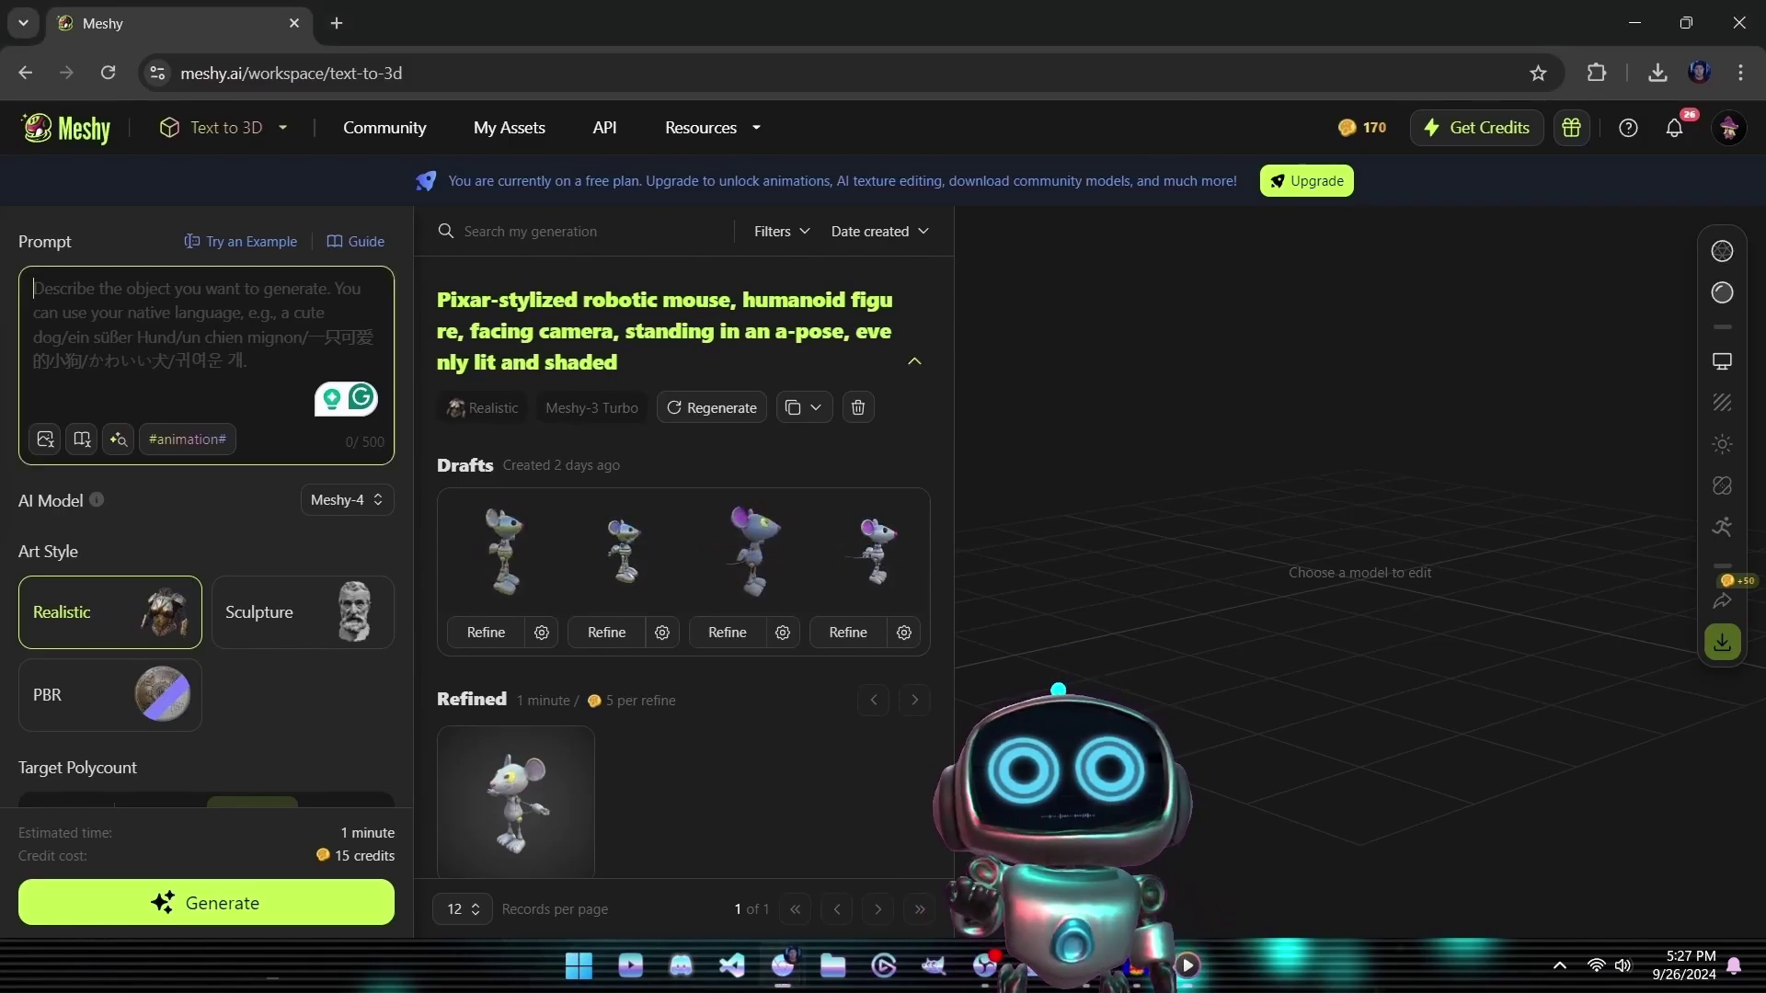
pyautogui.write('Pixar-stylized robotic mouse, humanoid figure, facing camera, standing in an a-pose, evenly lit and shaded')
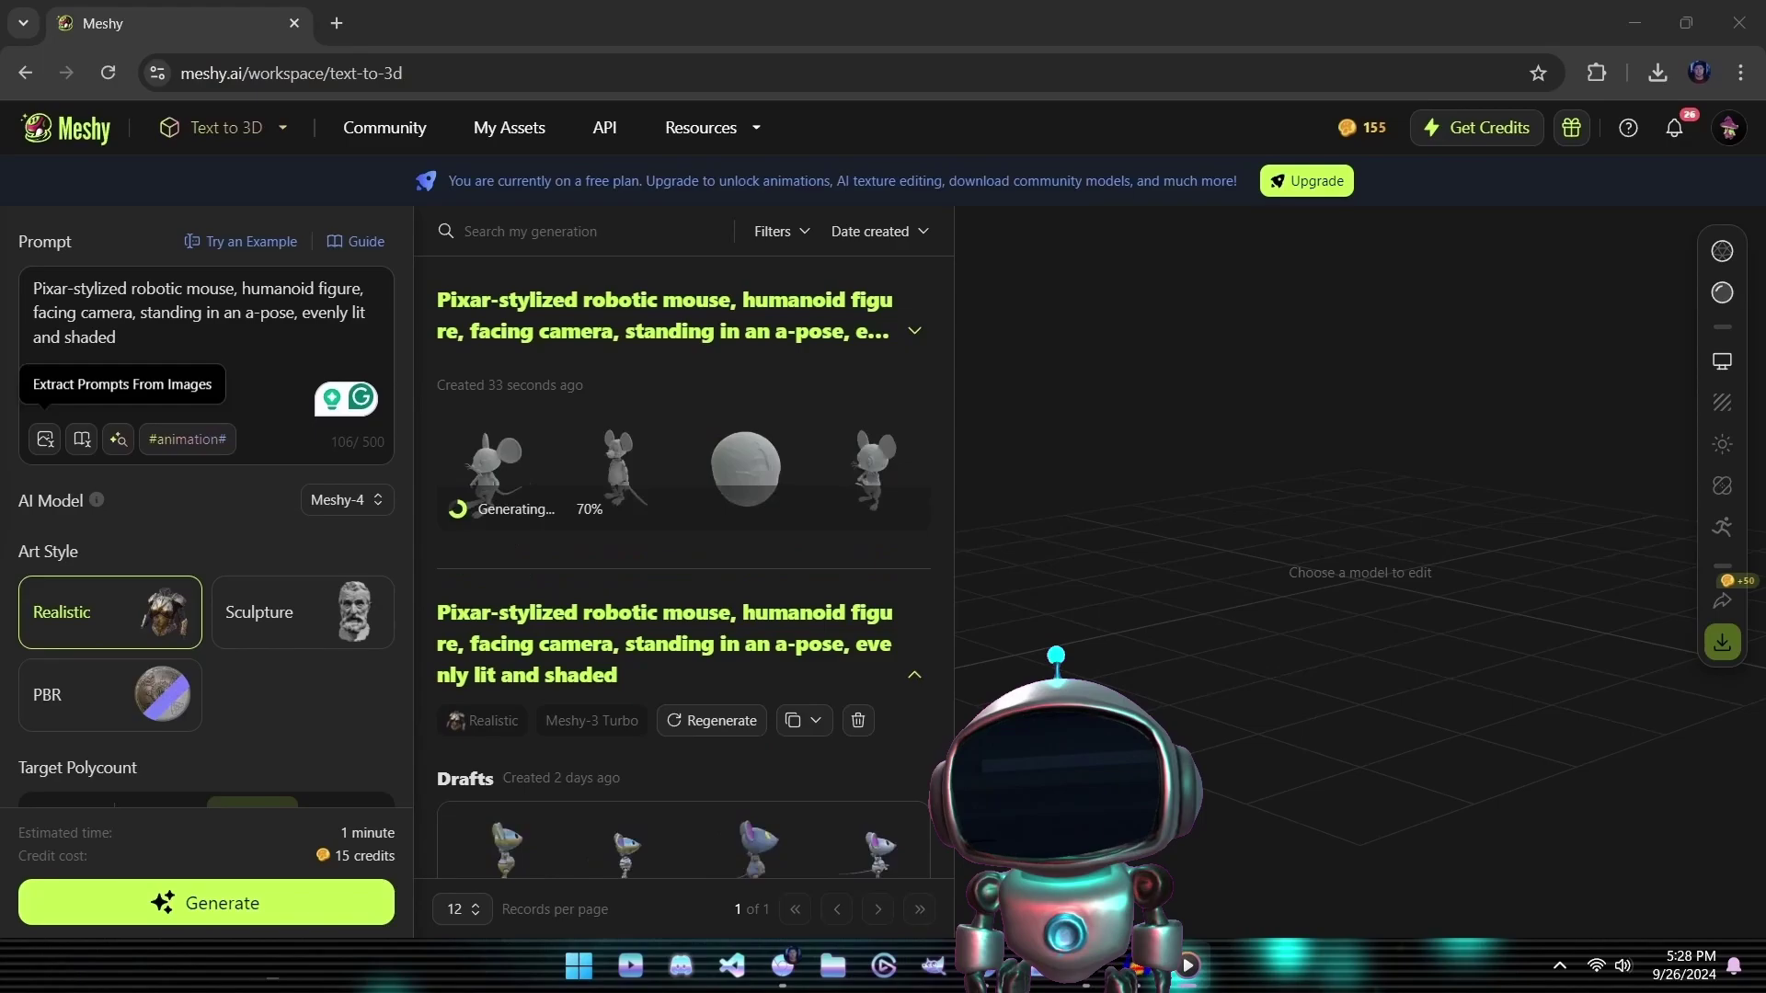
# Step: Preview each of the four Meshy-4 mouse models and start texturing the second one
pyautogui.click(622, 519)
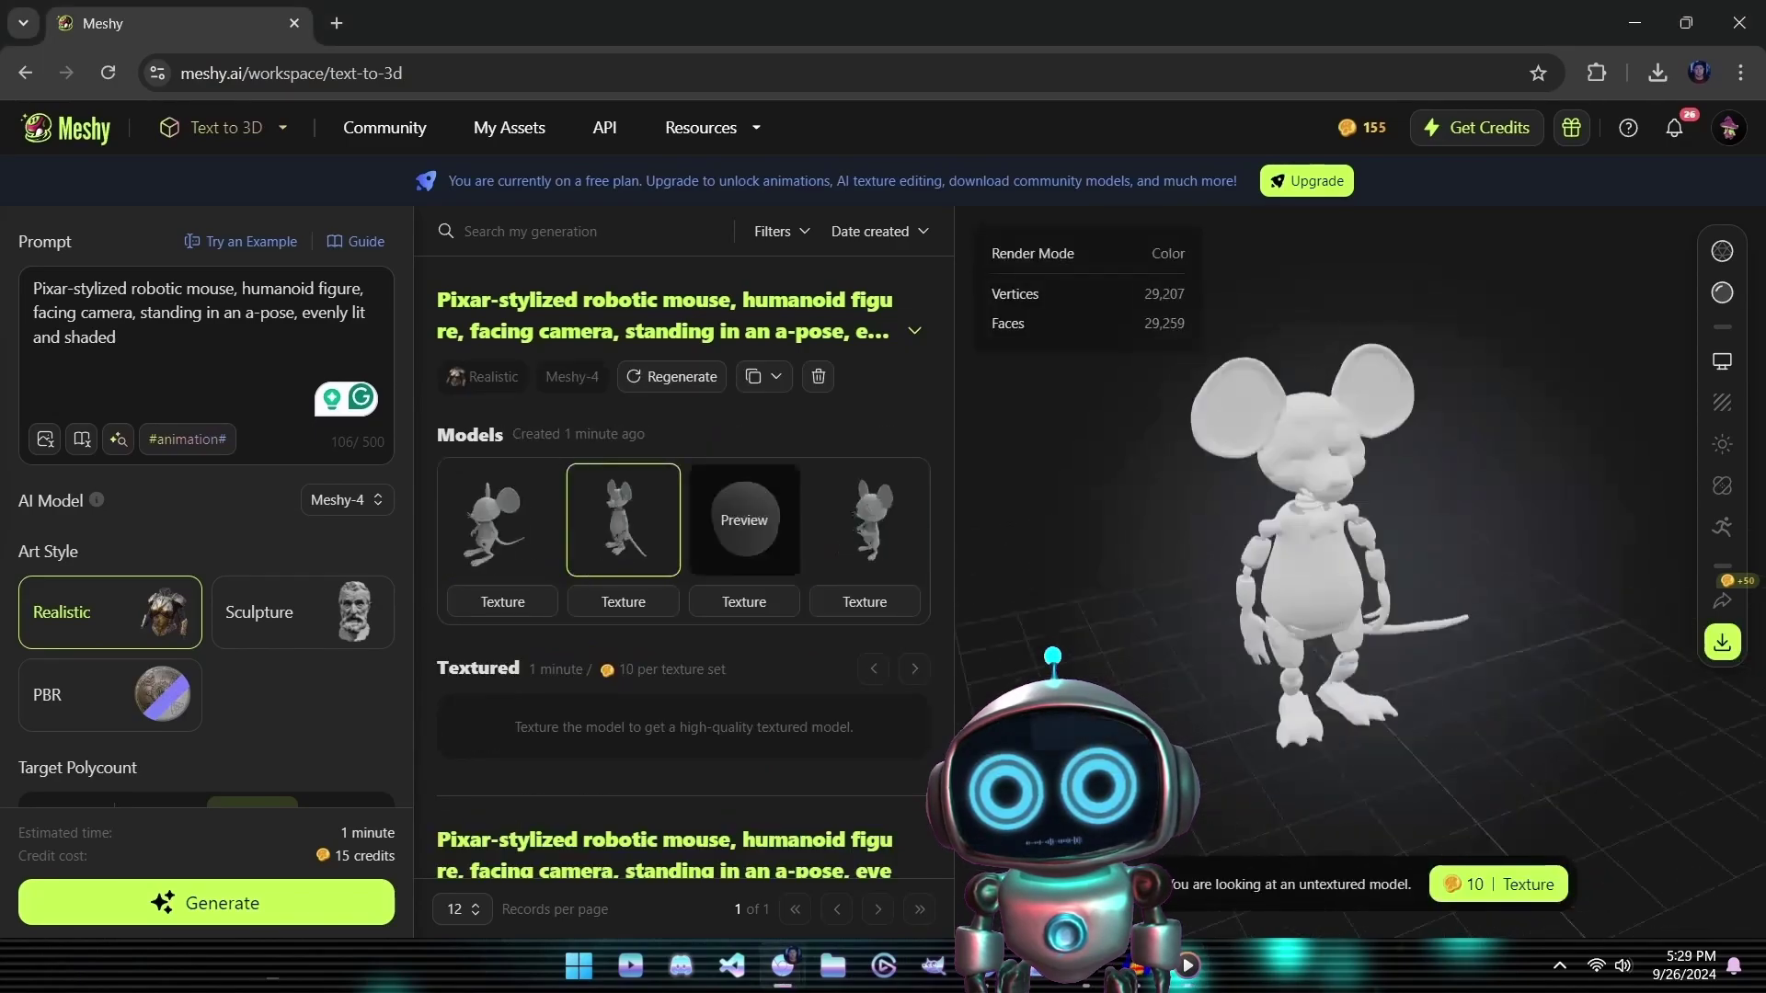
pyautogui.click(864, 519)
pyautogui.click(623, 601)
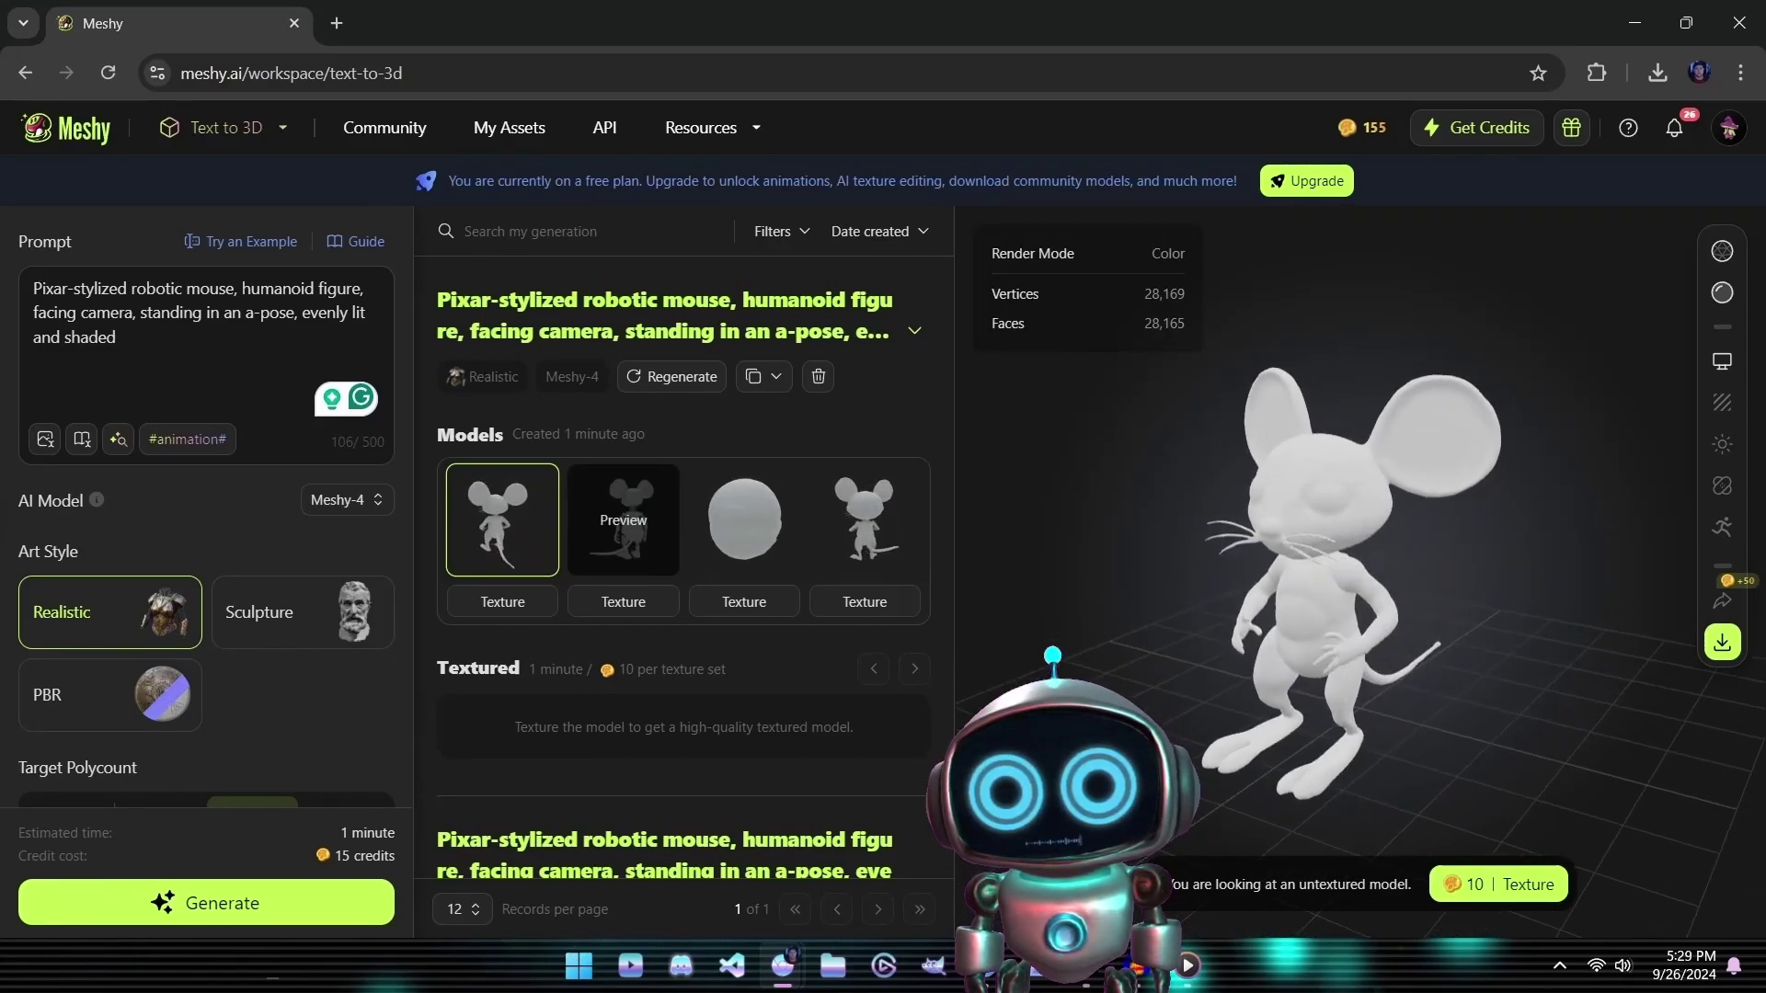
pyautogui.click(624, 519)
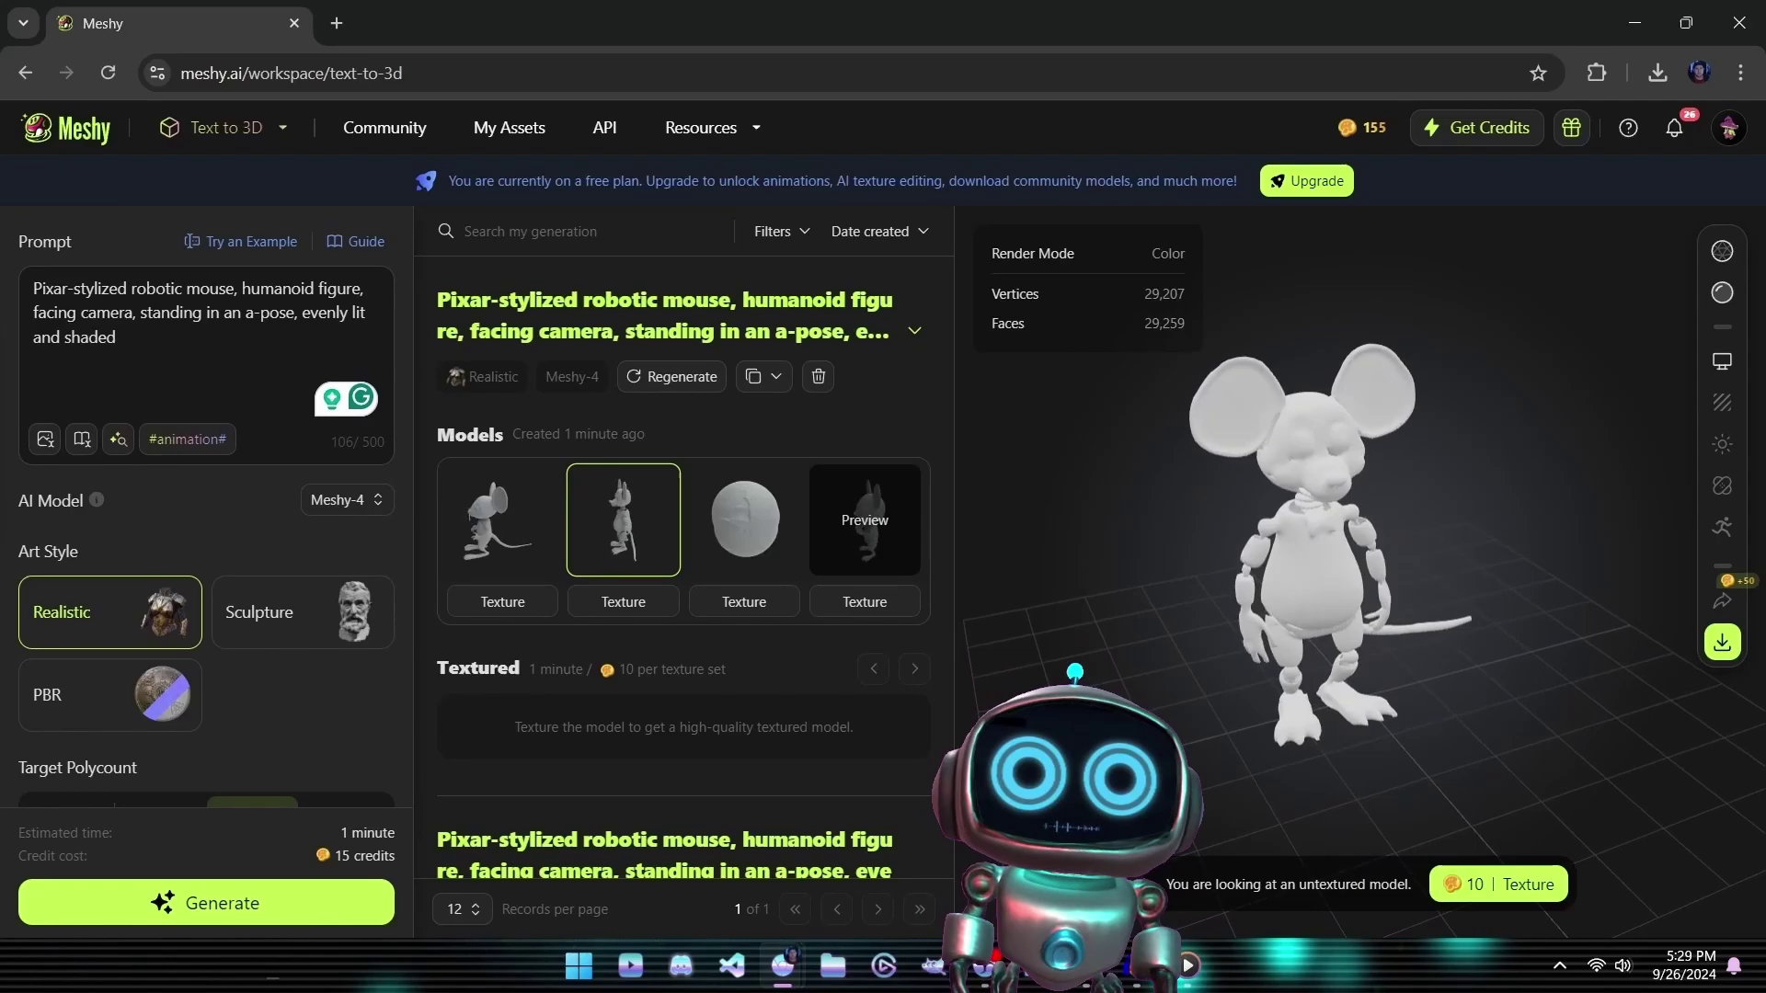
pyautogui.click(864, 520)
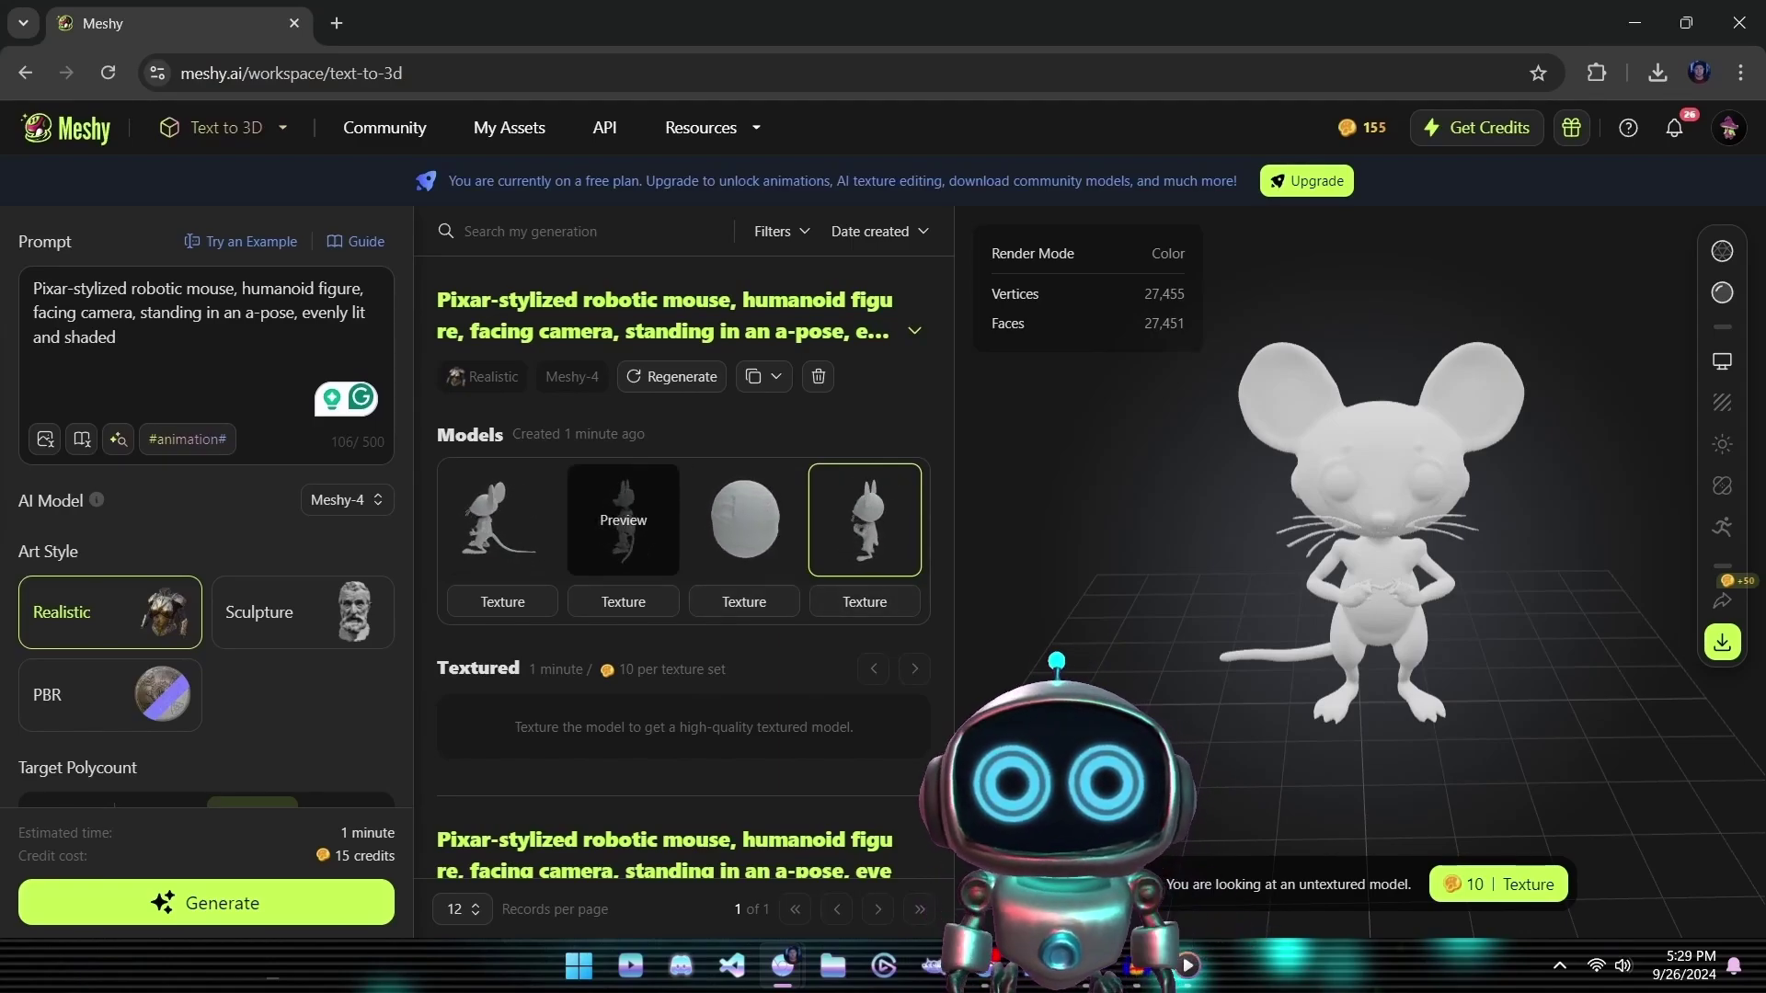
pyautogui.click(624, 520)
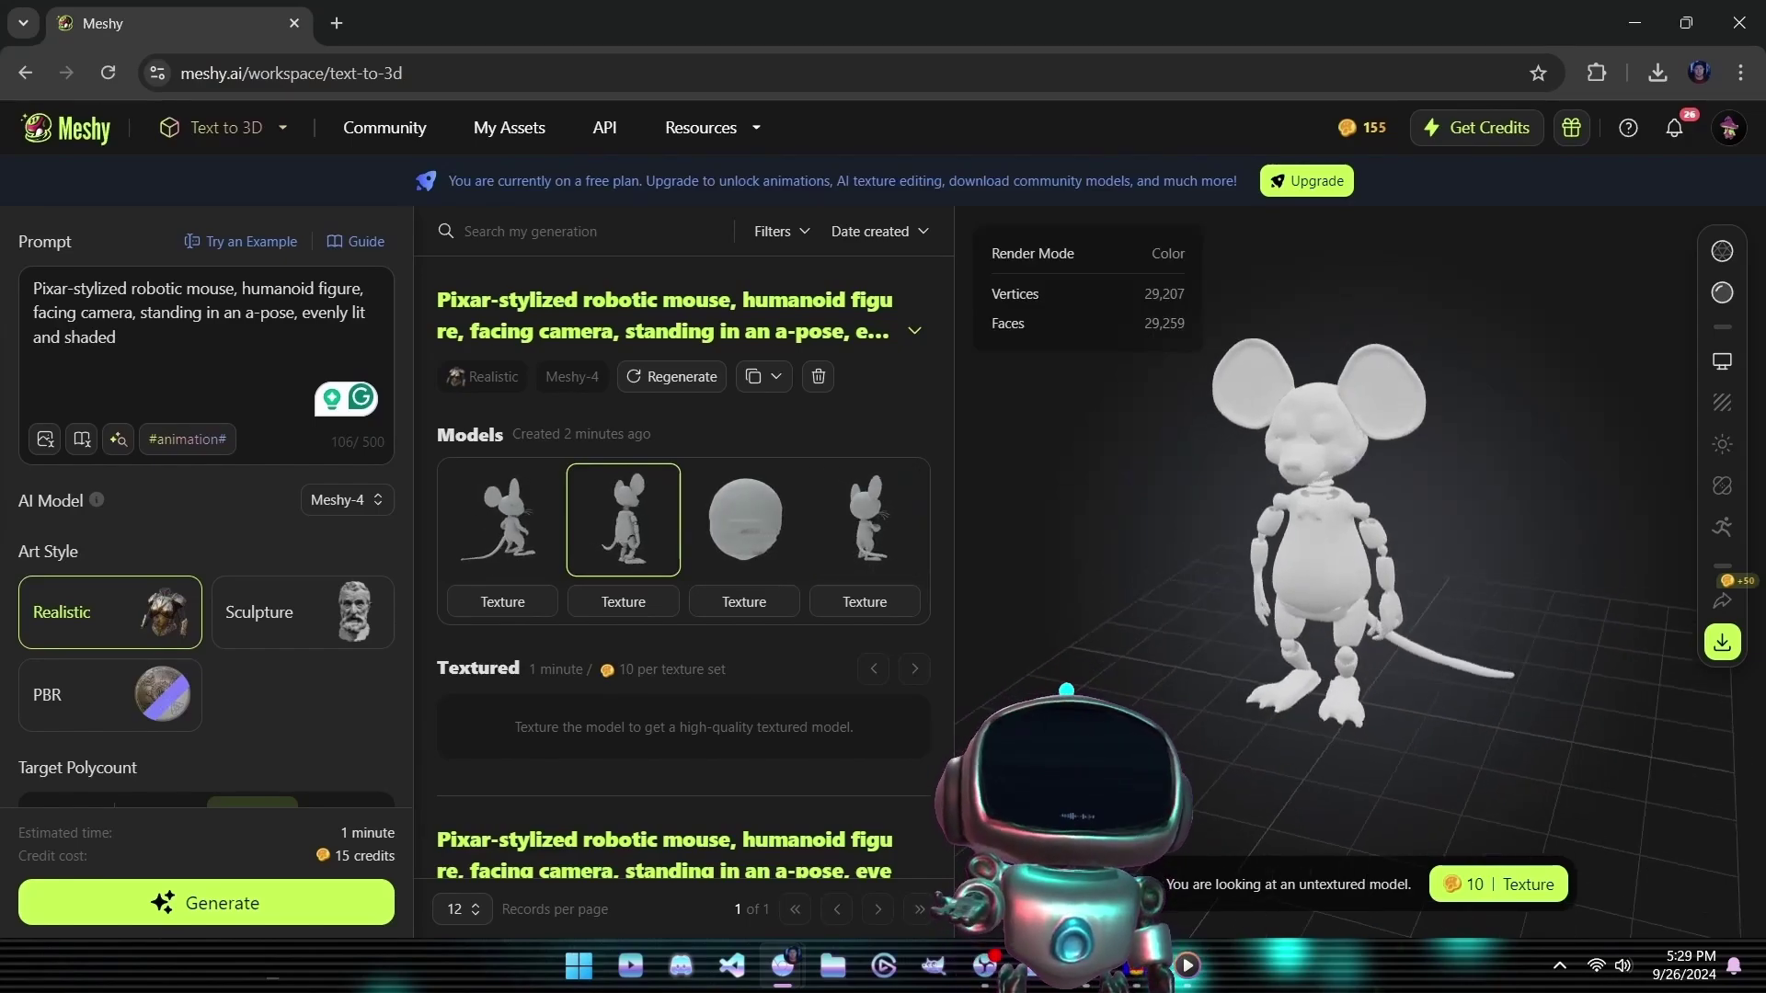
pyautogui.click(624, 601)
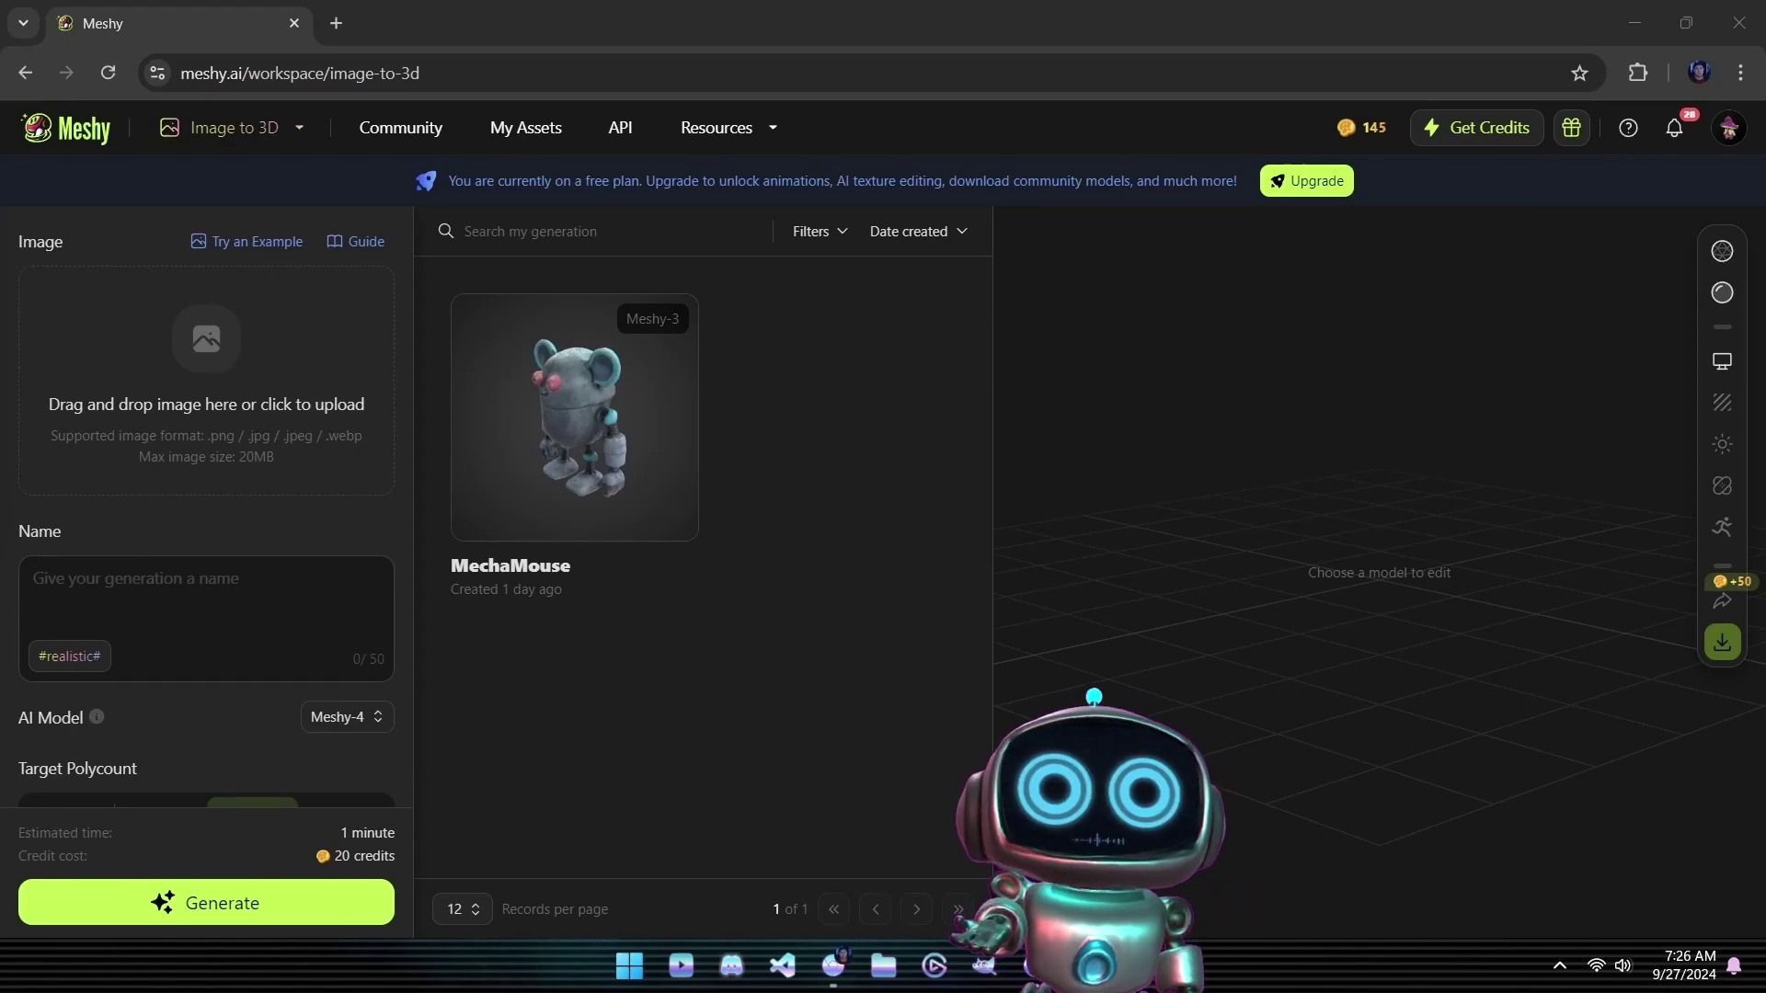
# Step: Upload the robotic mouse picture, name it MechaMouse, and generate it with Meshy-4
pyautogui.click(206, 377)
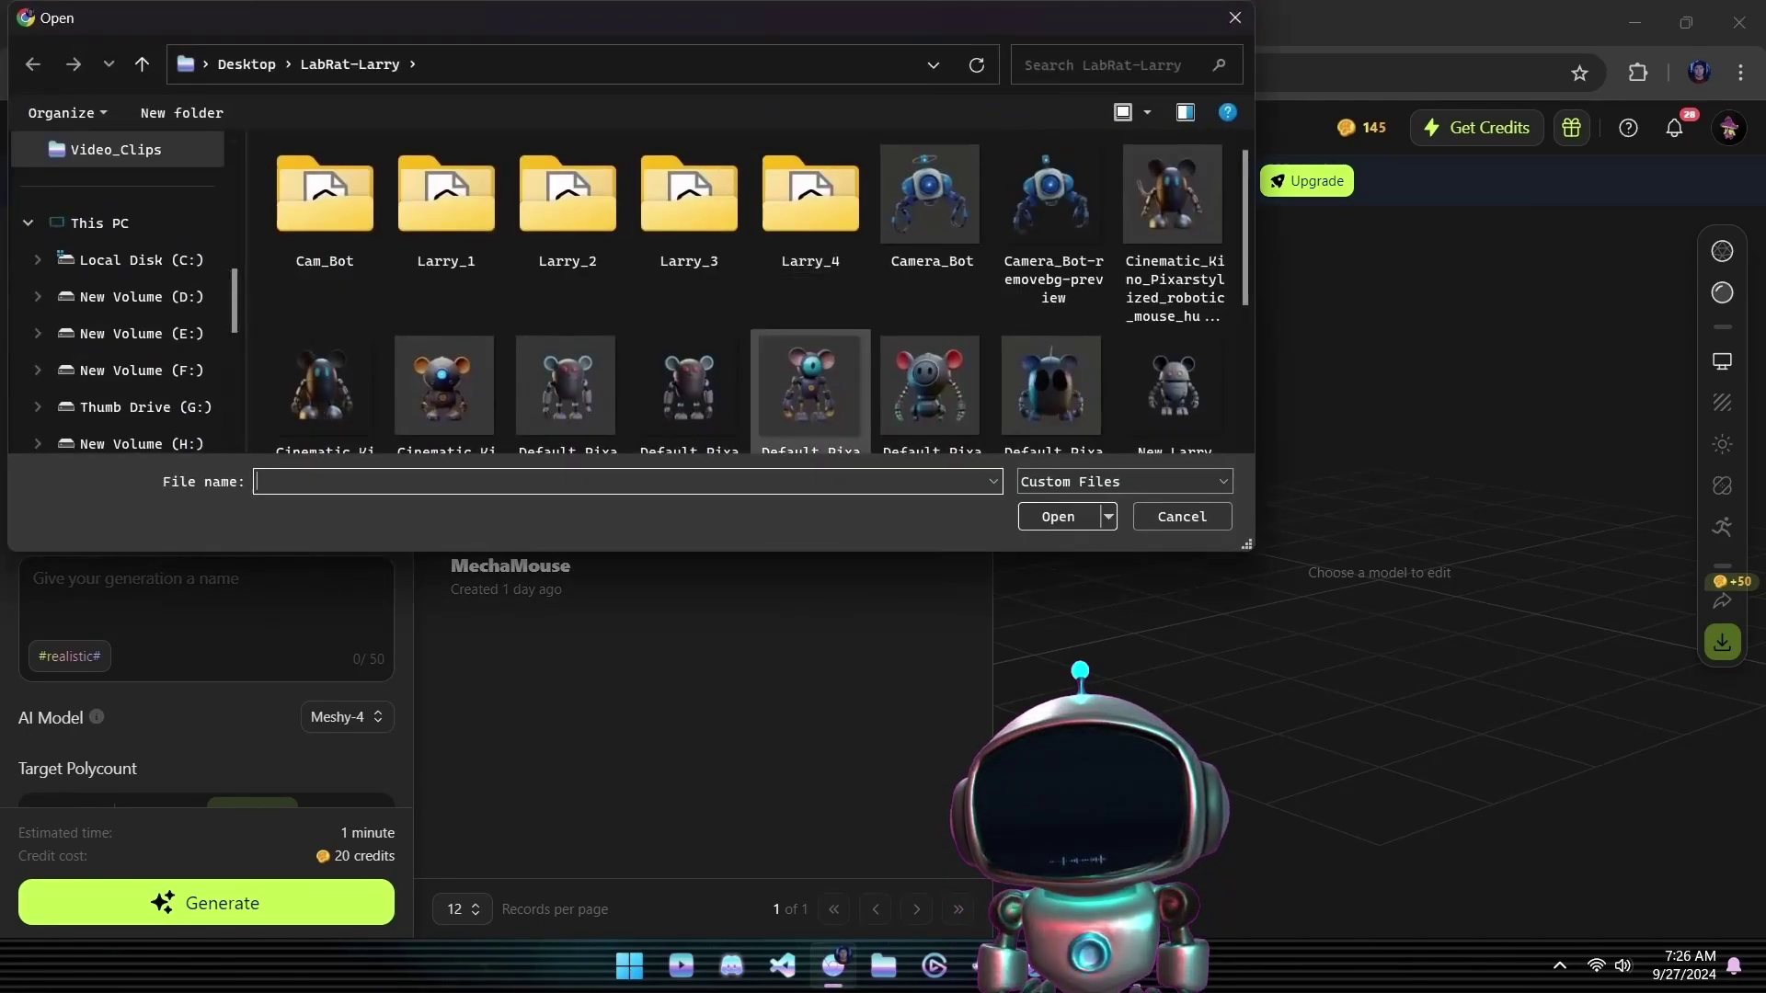
pyautogui.click(688, 386)
pyautogui.press('Return')
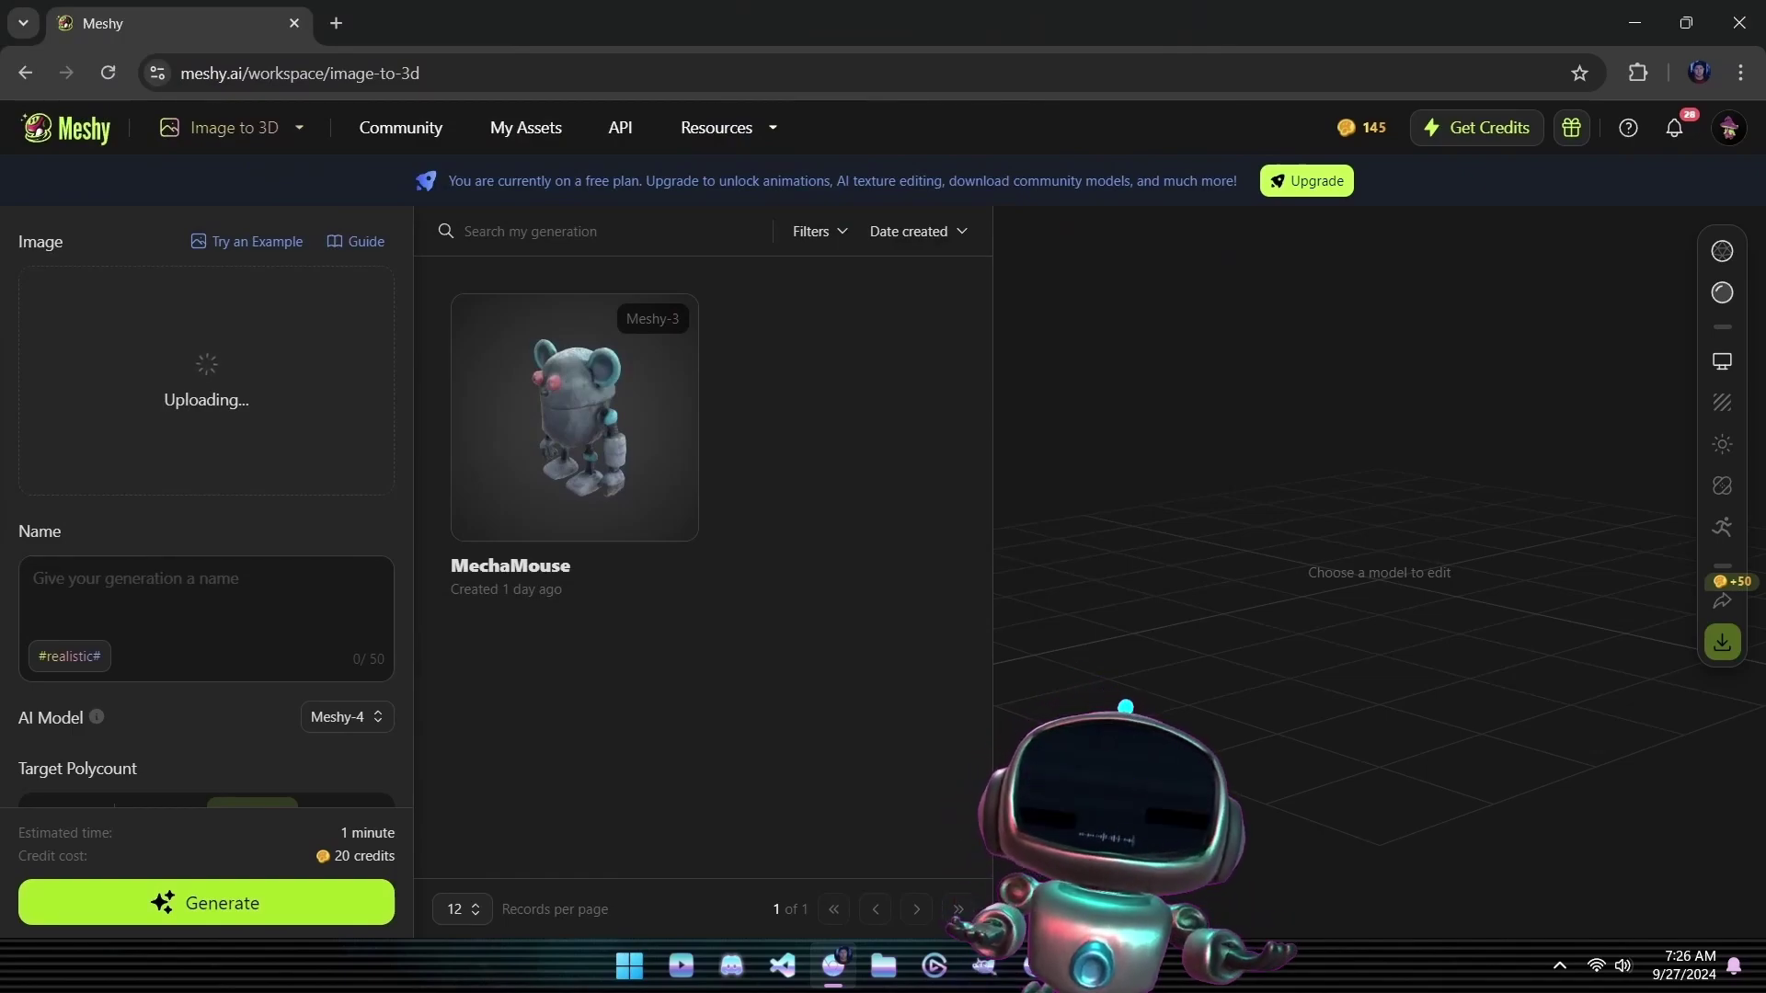
pyautogui.click(206, 902)
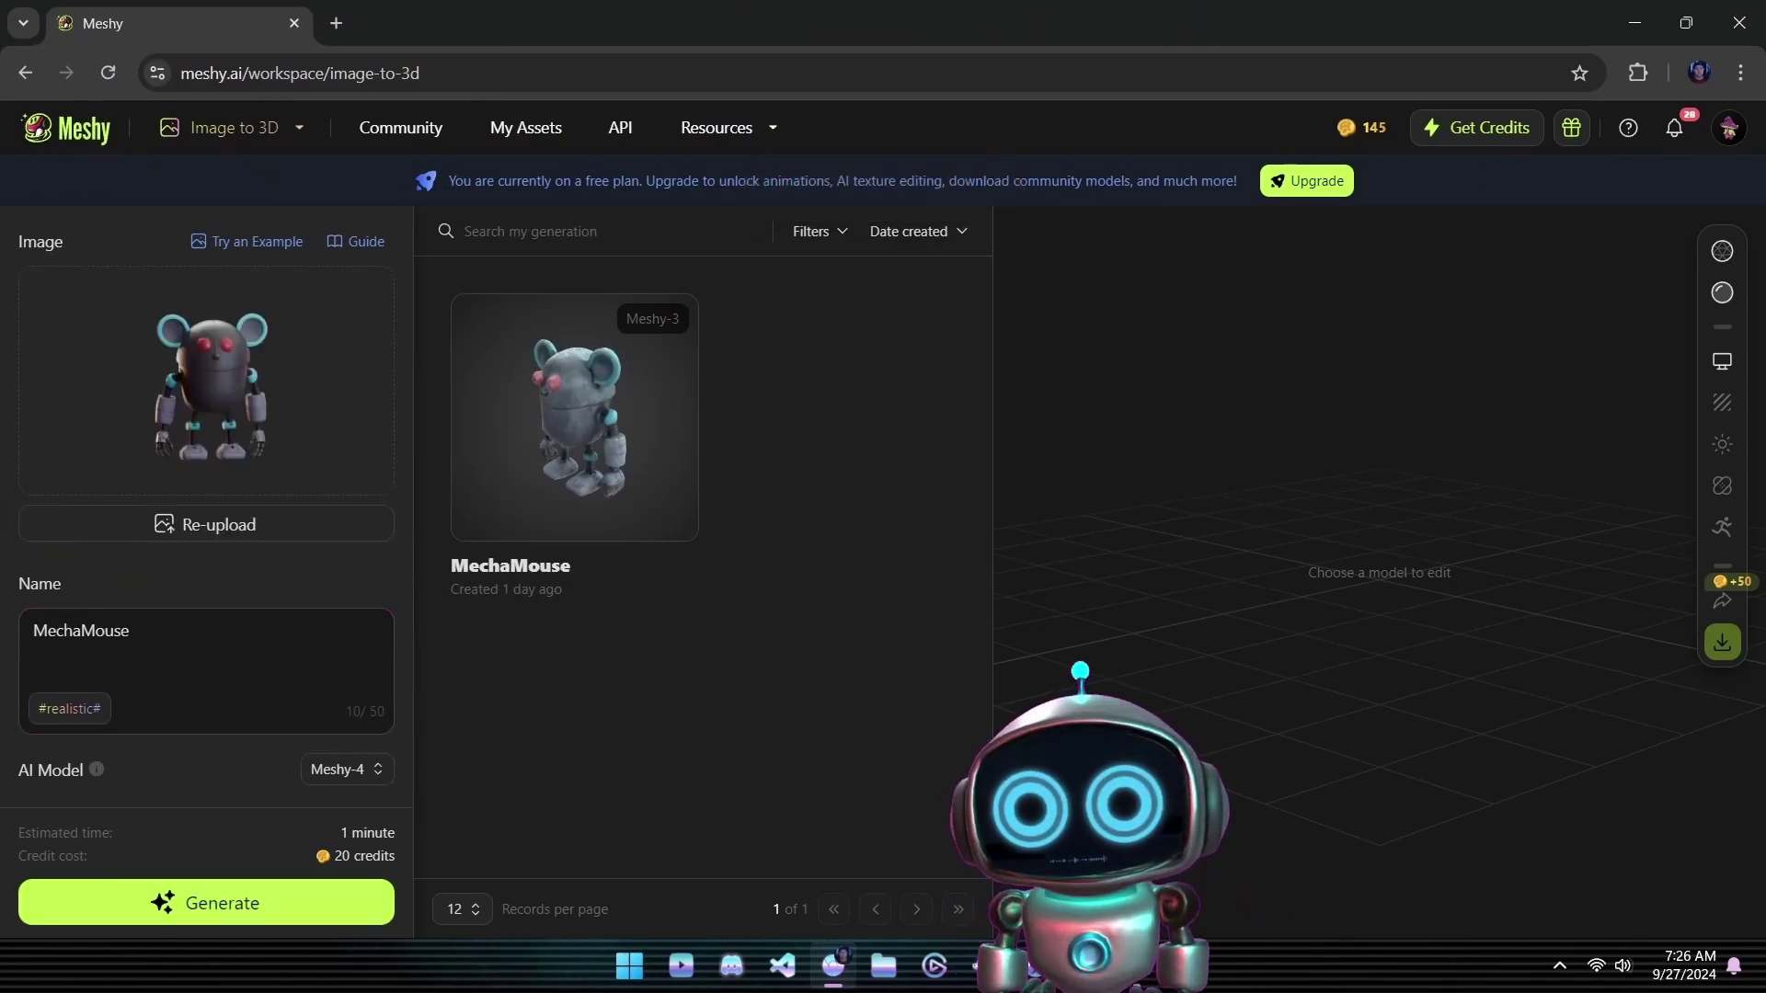
pyautogui.click(206, 902)
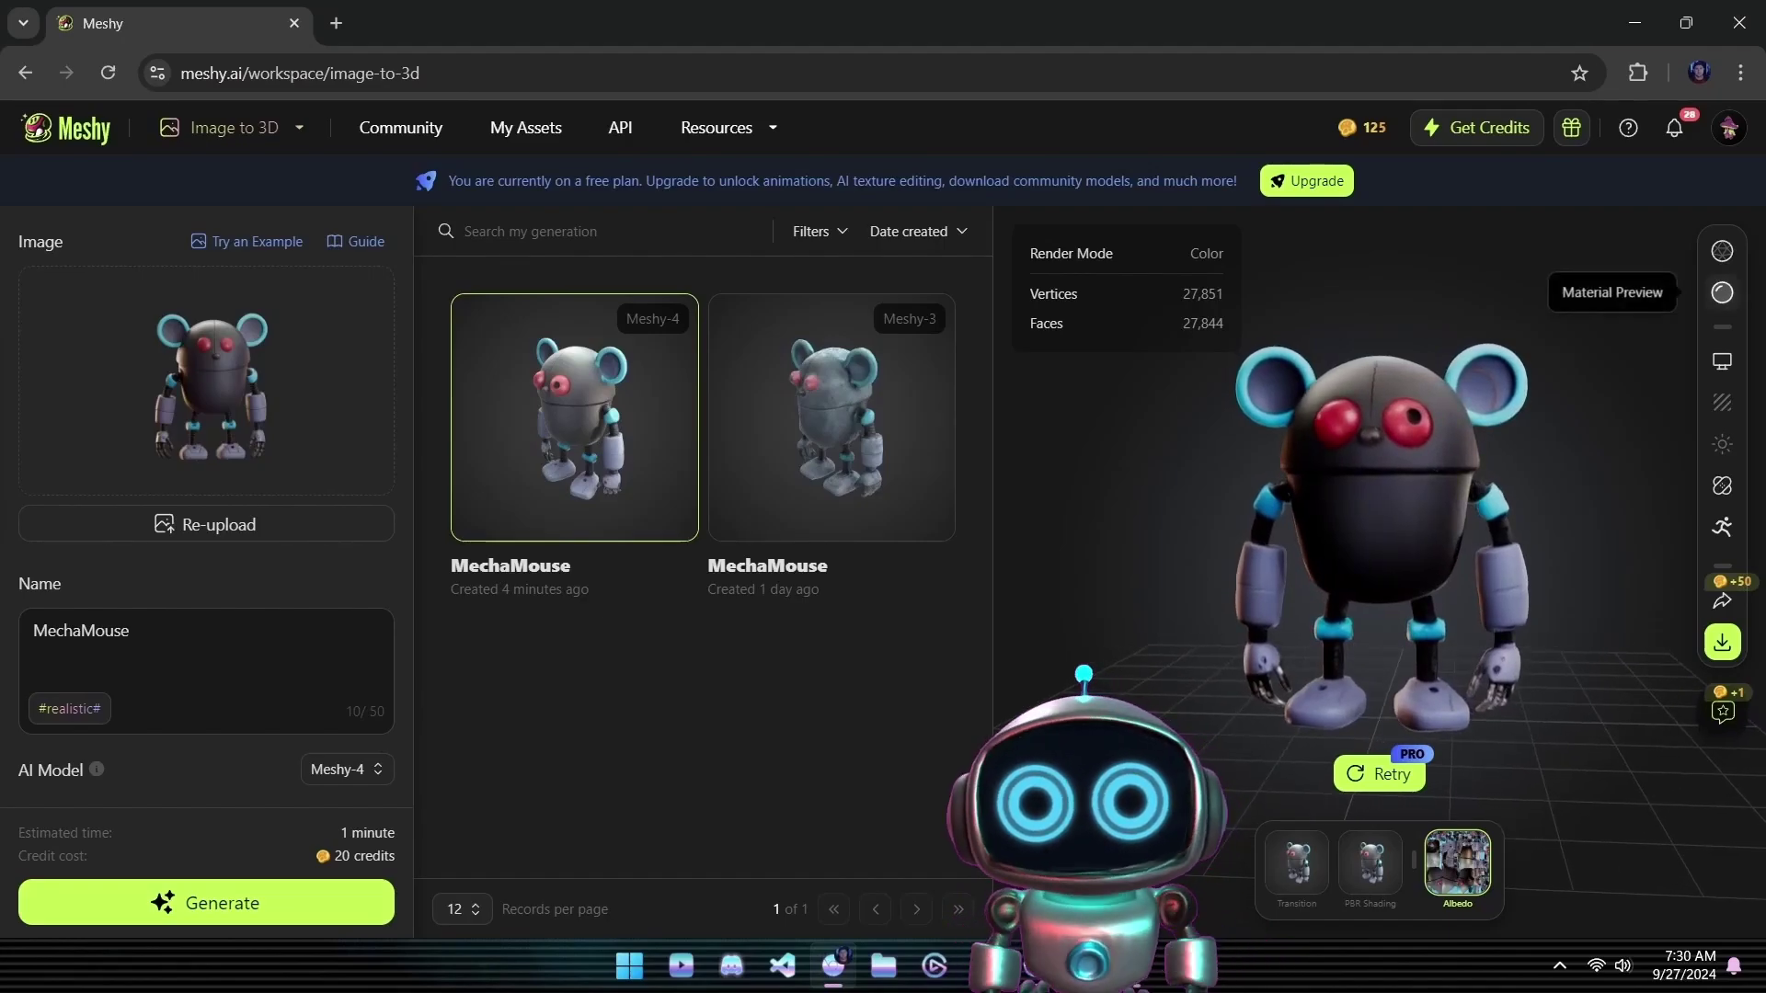
# Step: Display the Meshy-4 MechaMouse in plain white material with its wireframe overlaid
pyautogui.click(1721, 293)
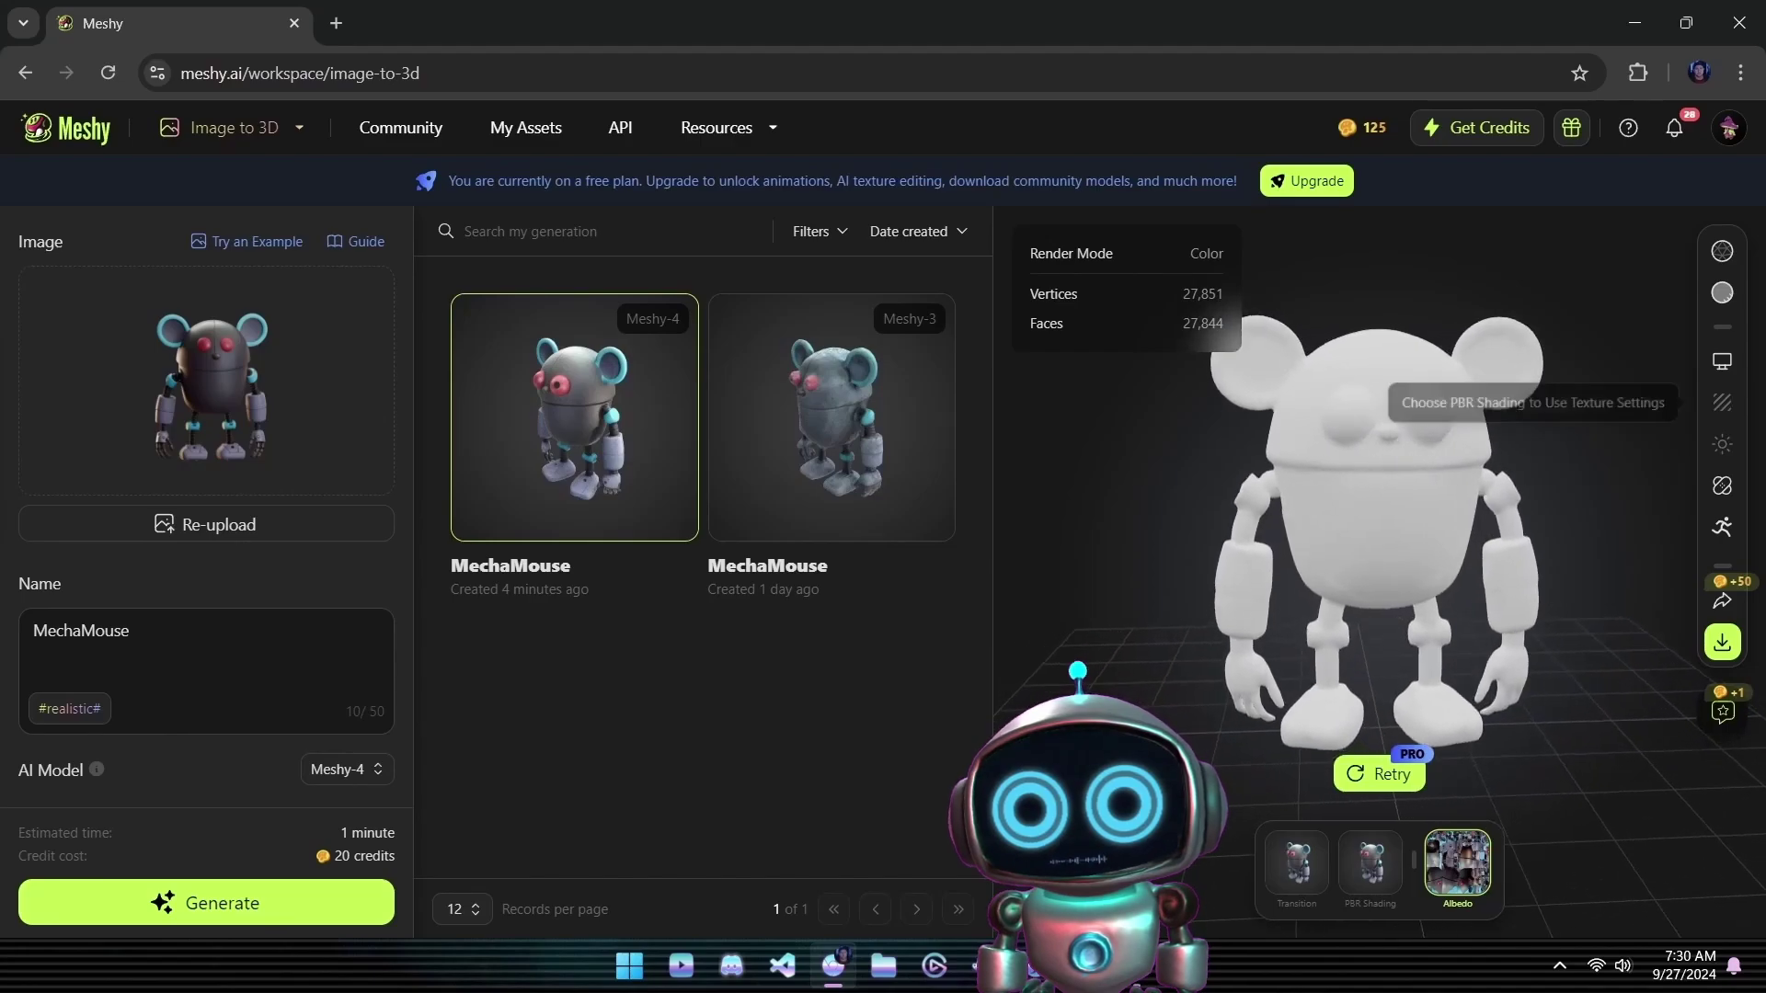
pyautogui.click(1721, 293)
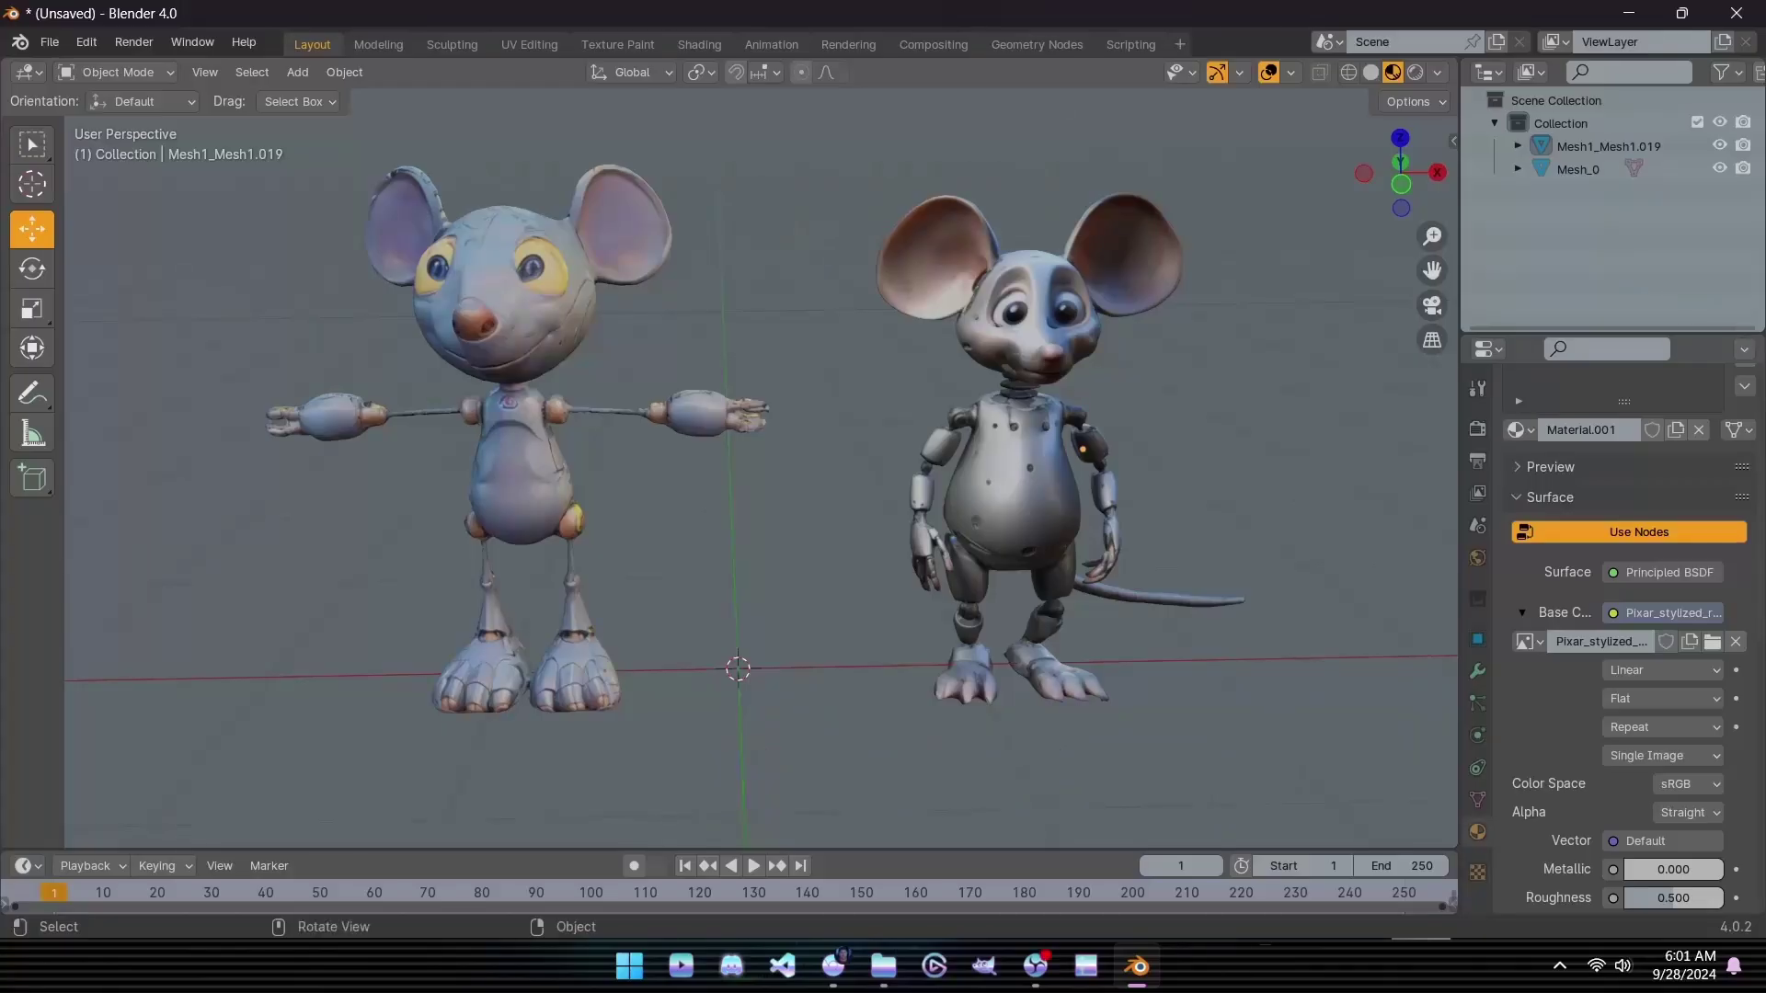
# Step: Deselect the mouse and orbit around both mice, viewing them from above, side and behind
pyautogui.moveTo(736, 460); pyautogui.dragTo(1467, 554, button='middle')
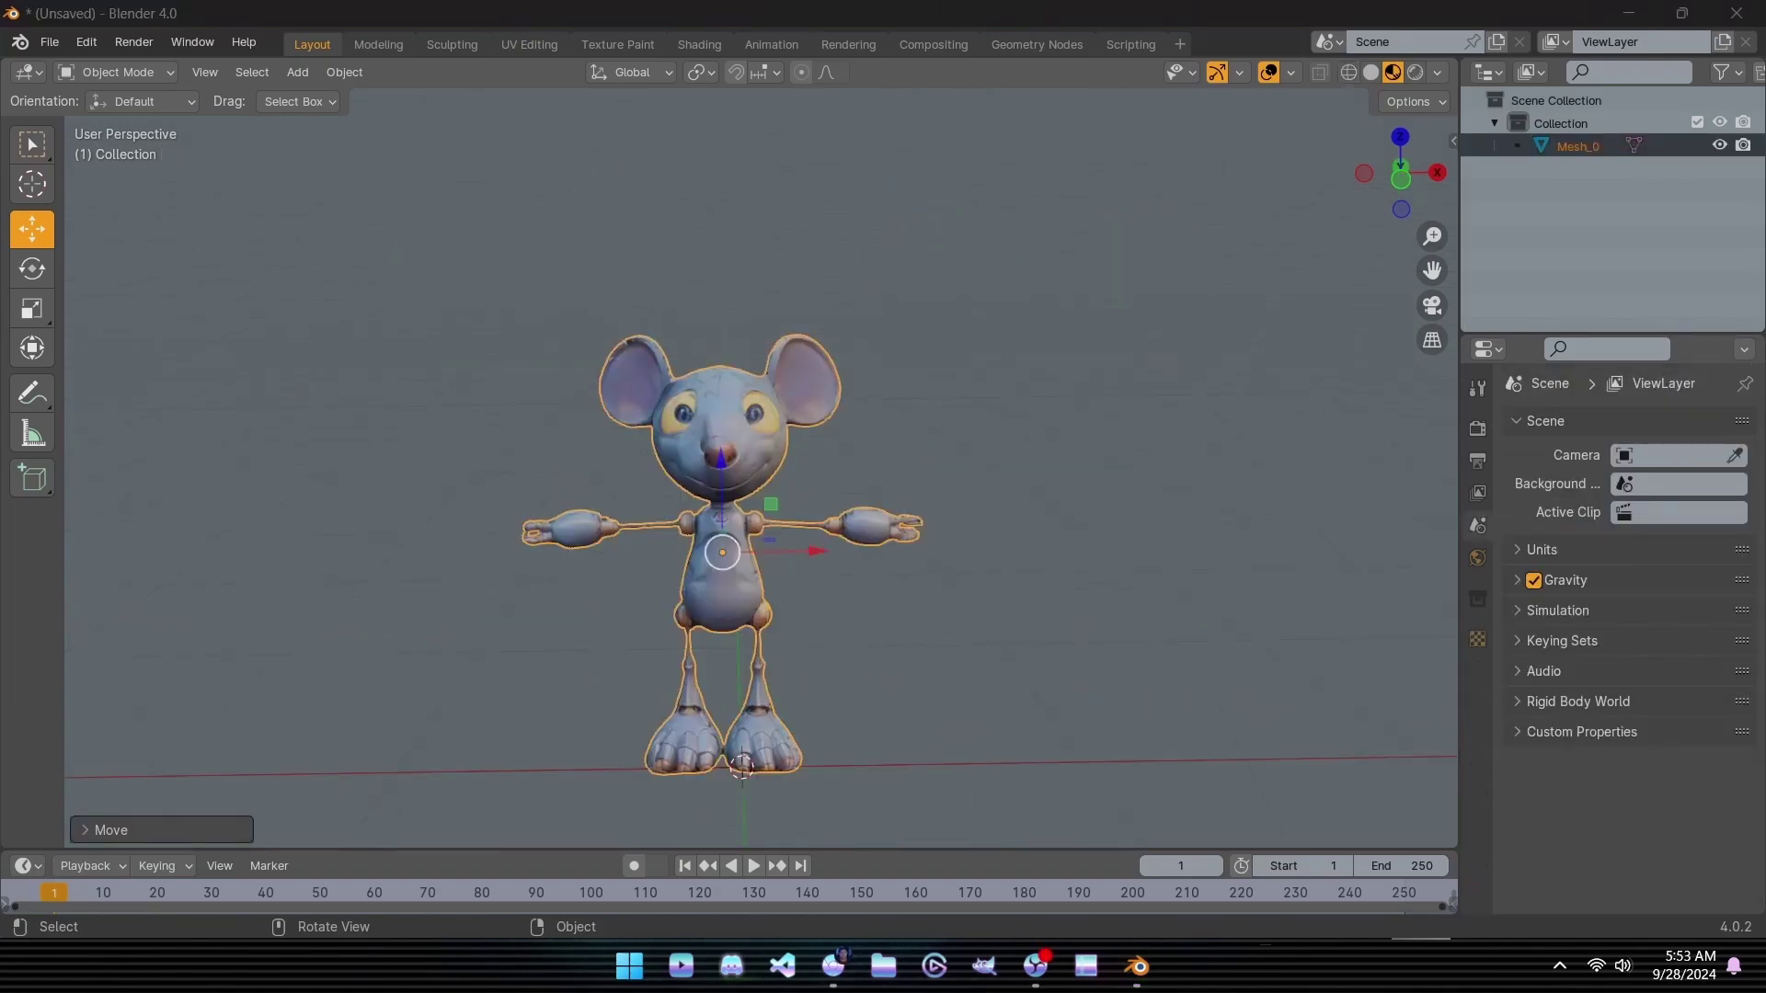
pyautogui.moveTo(883, 552); pyautogui.dragTo(717, 552, button='middle')
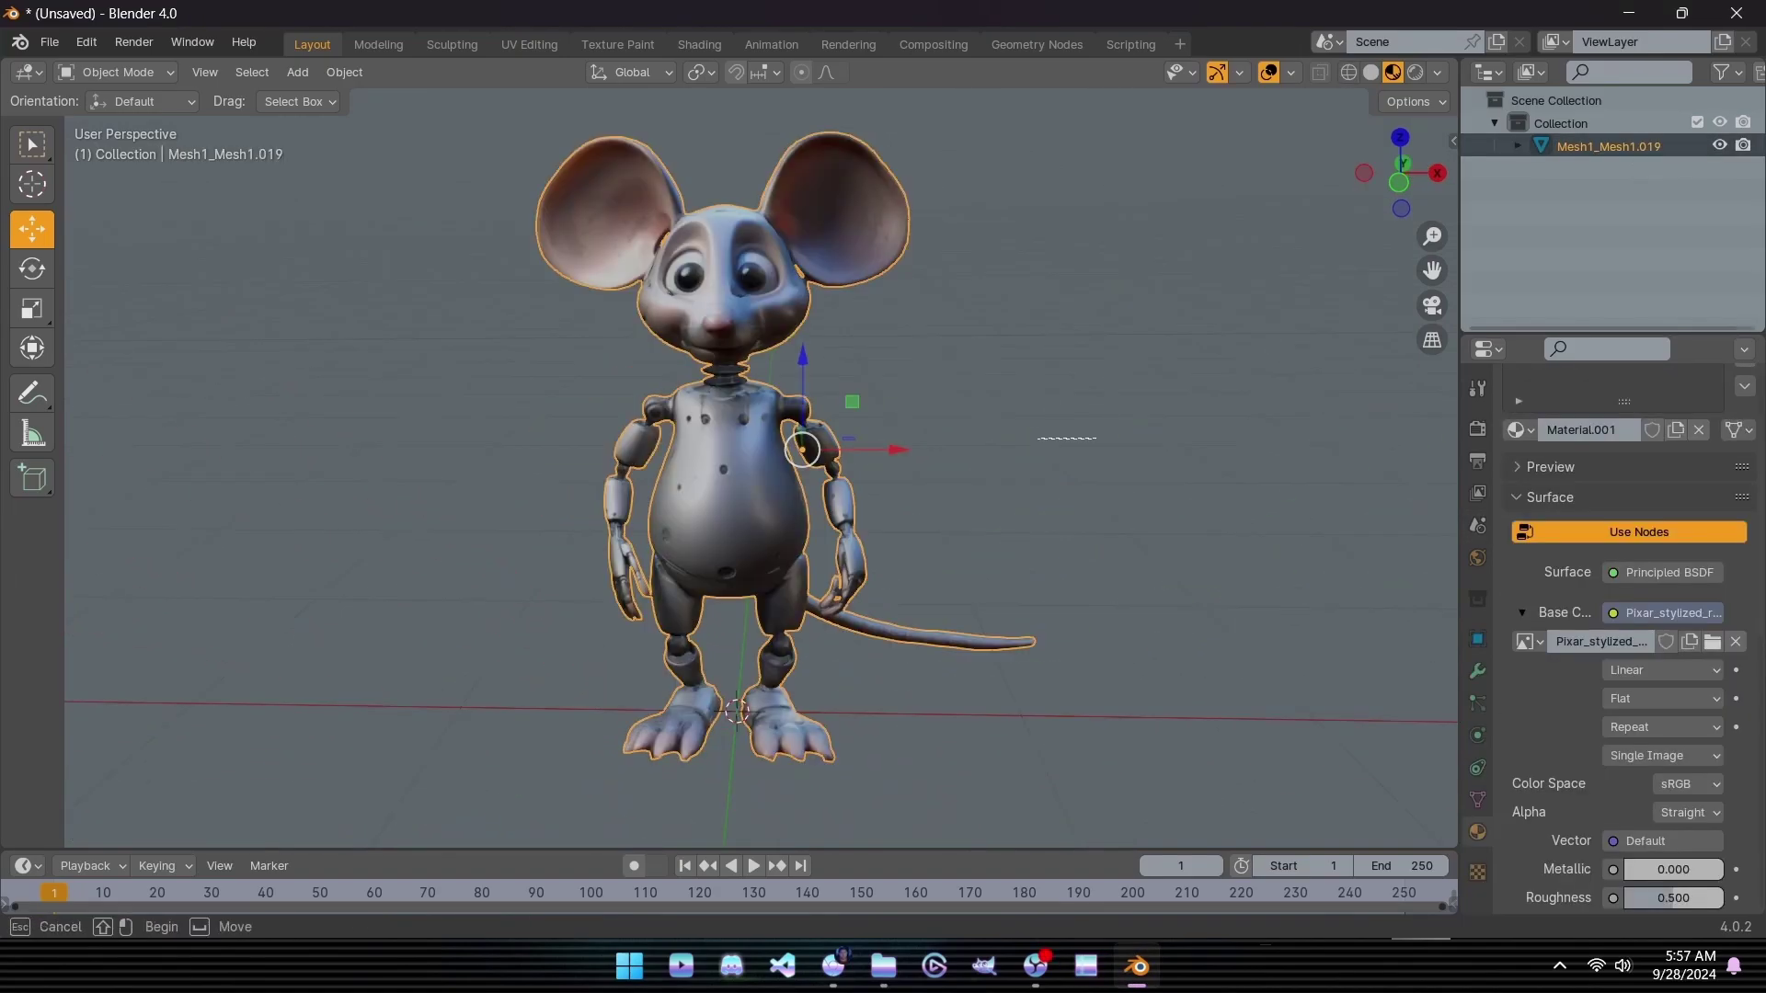
pyautogui.hotkey('alt', 'a')
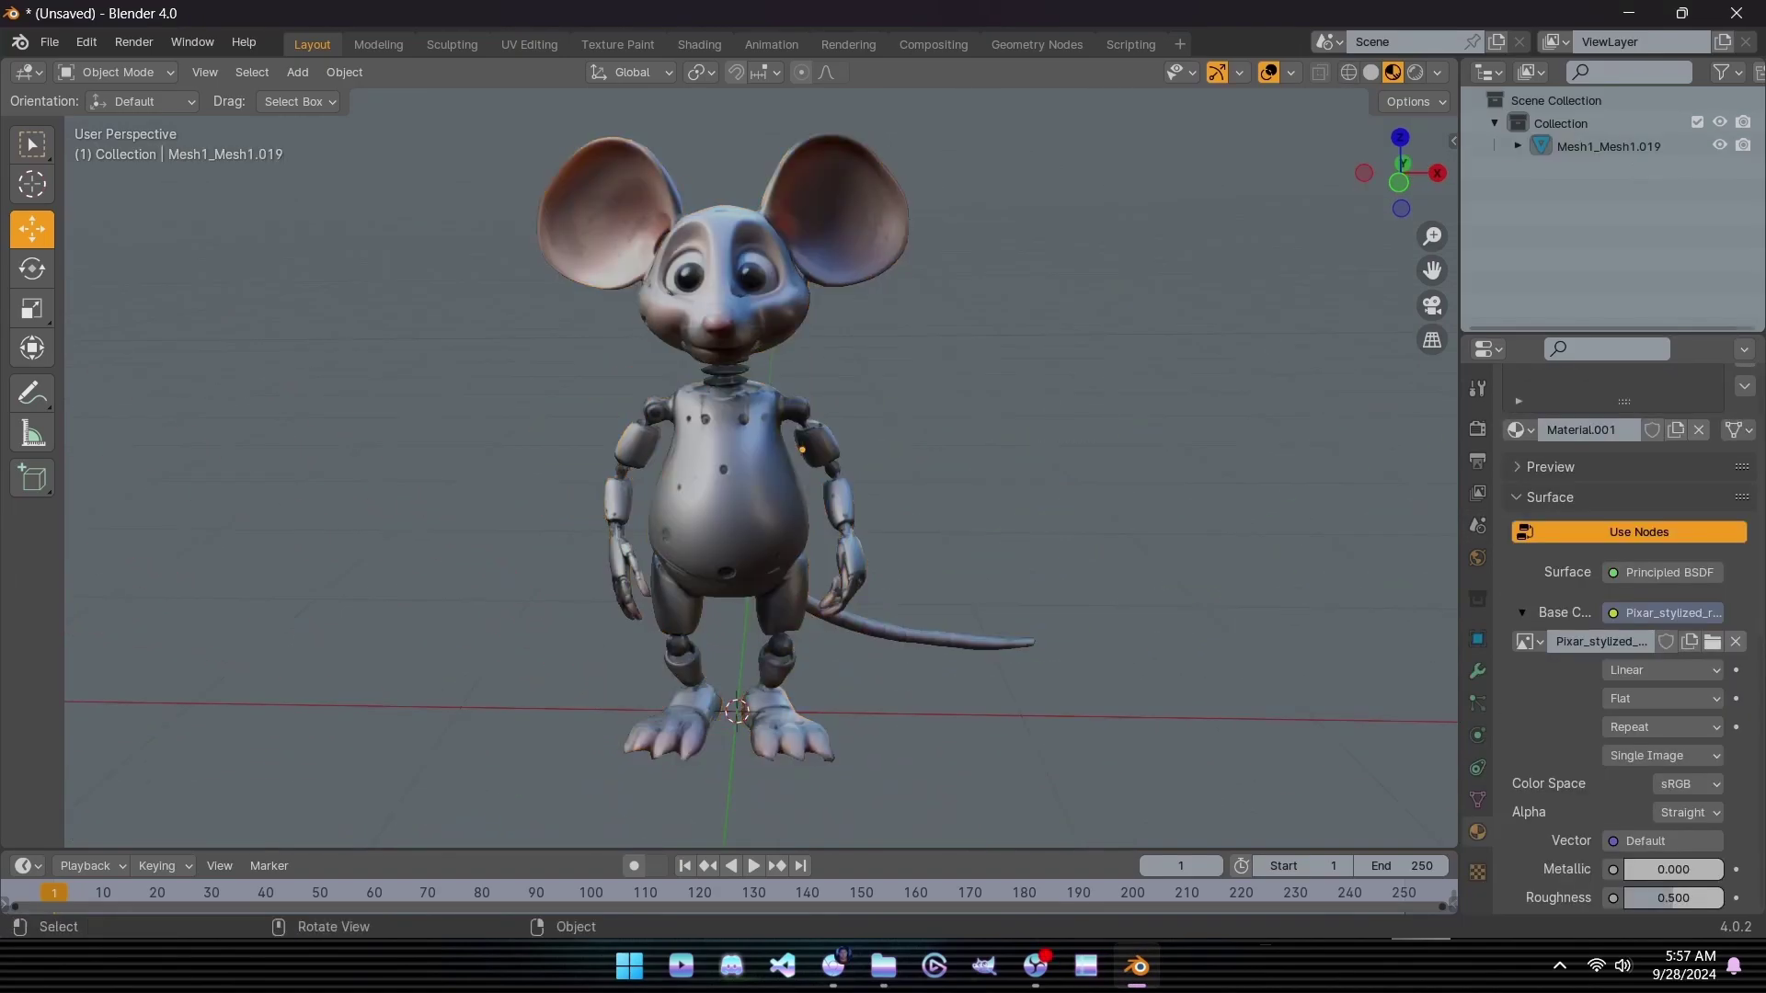
pyautogui.moveTo(883, 552); pyautogui.dragTo(791, 551, button='middle')
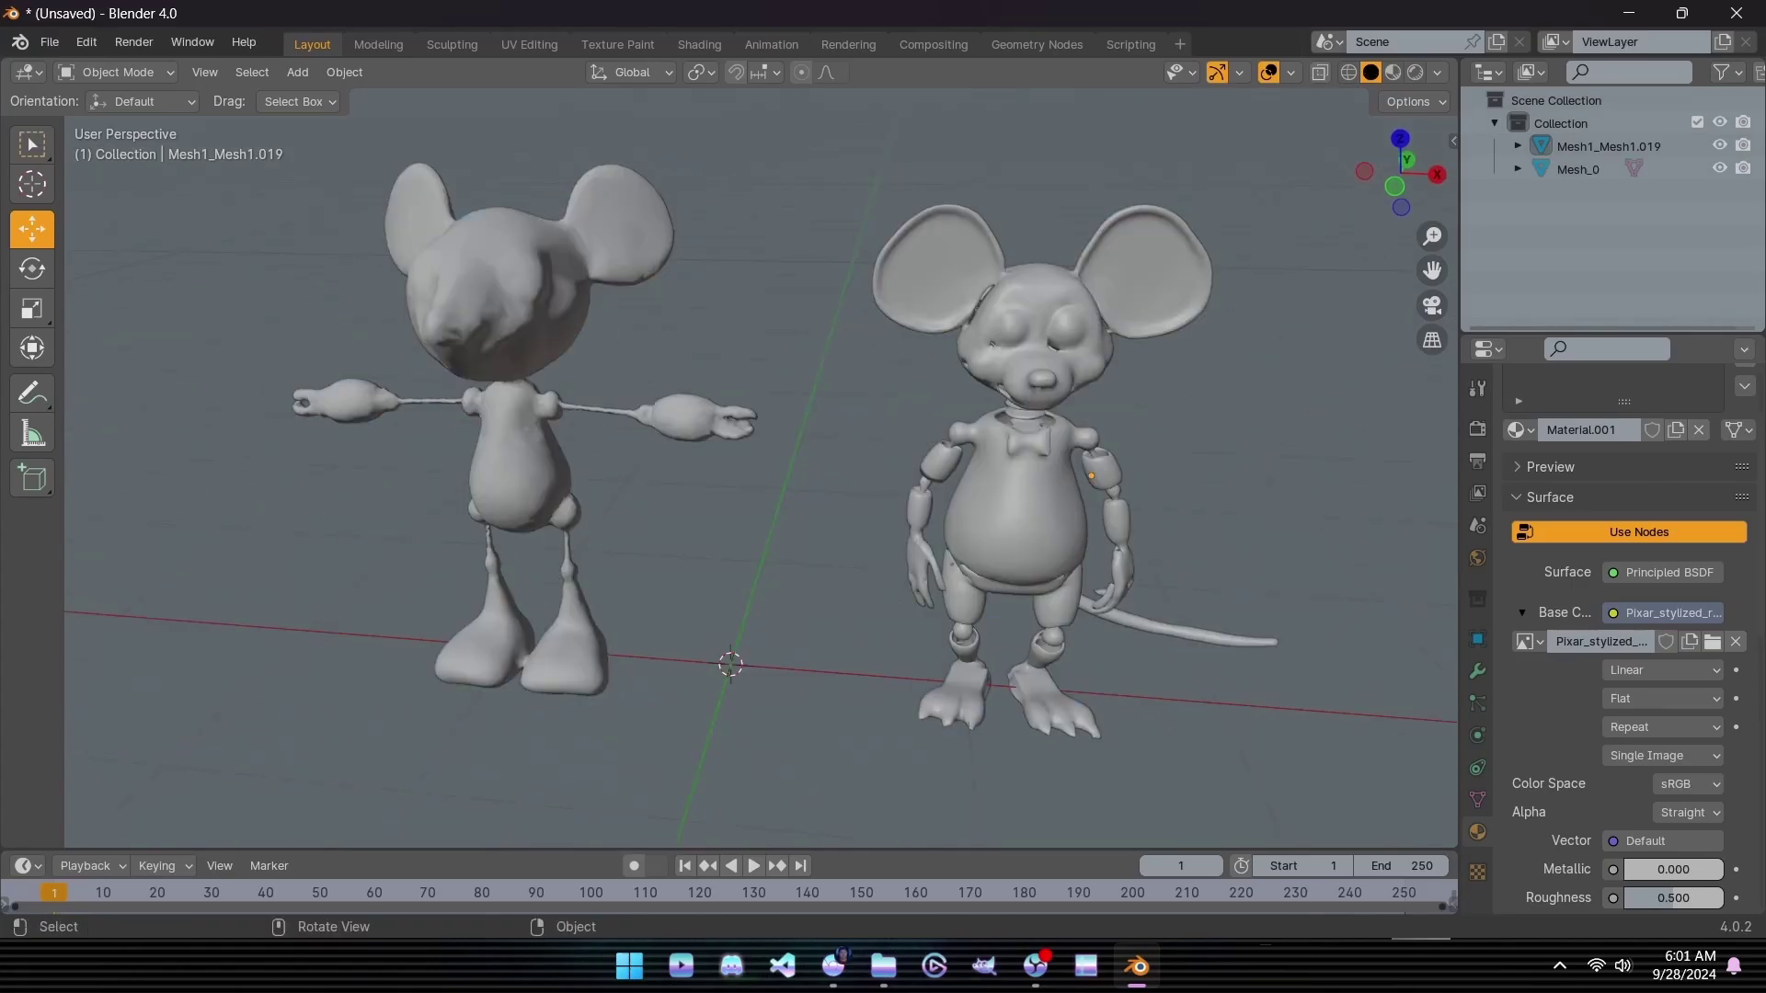
pyautogui.moveTo(828, 460); pyautogui.dragTo(83, 460, button='middle')
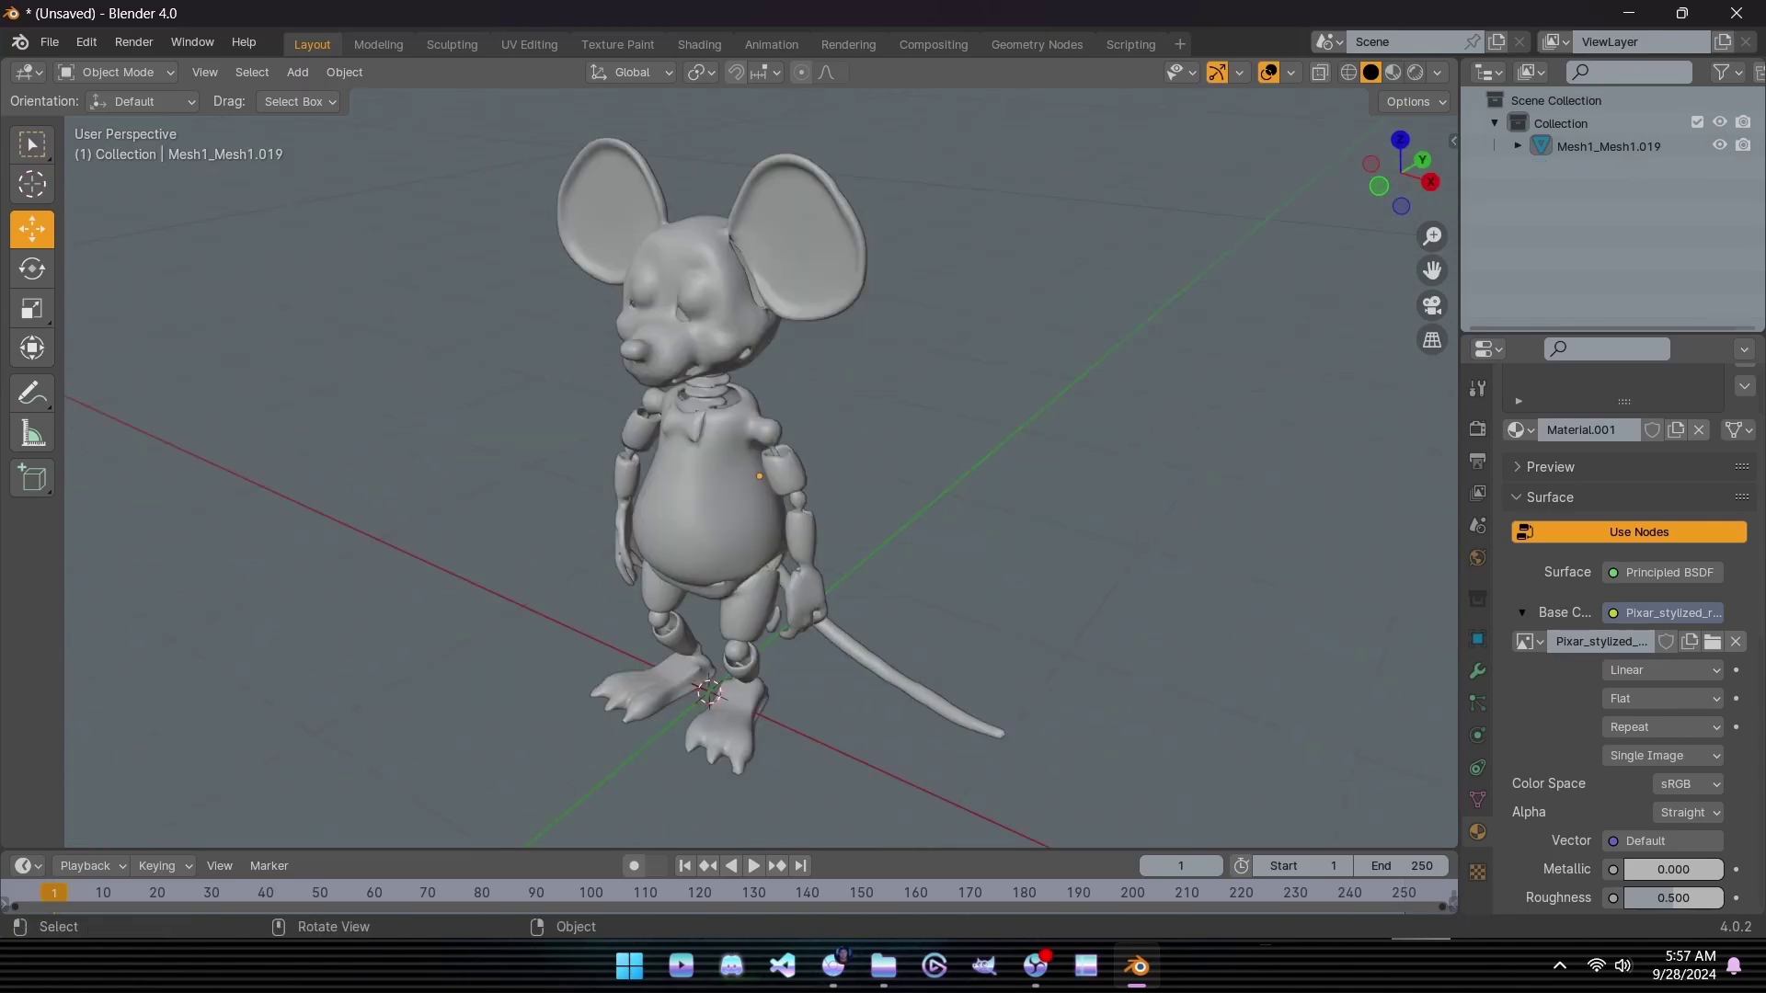
pyautogui.moveTo(736, 460); pyautogui.dragTo(575, 460, button='middle')
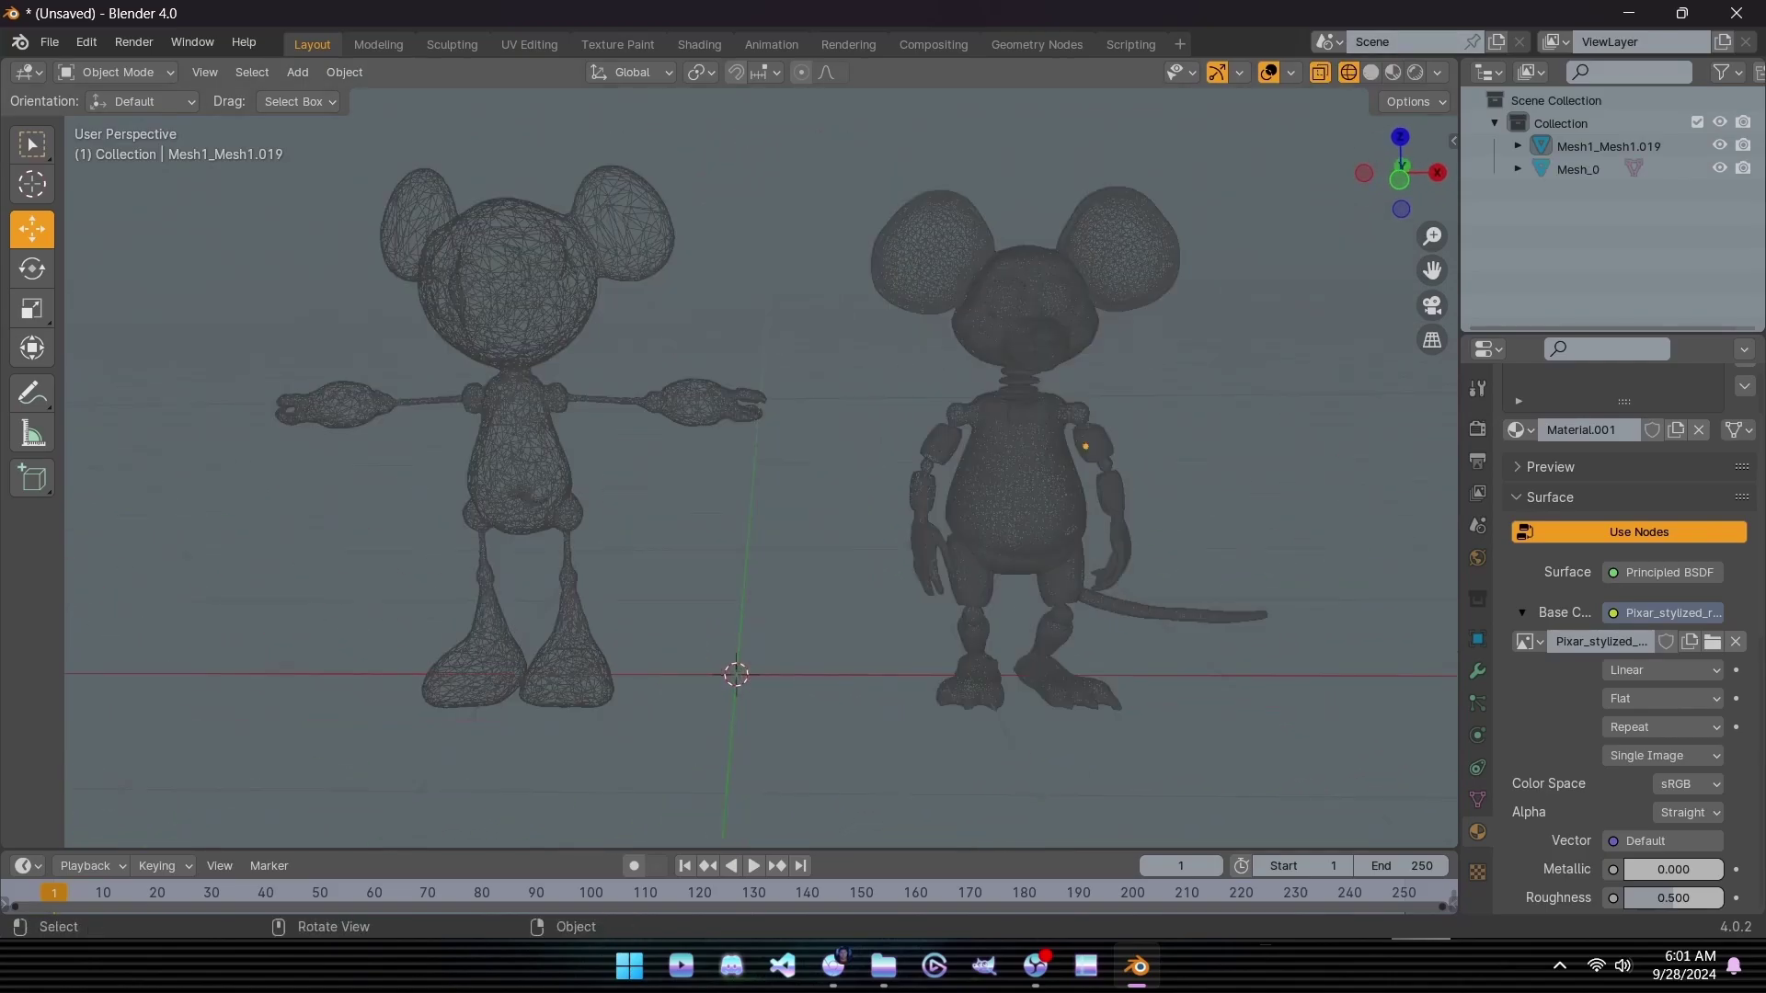
pyautogui.moveTo(574, 460); pyautogui.dragTo(184, 459, button='middle')
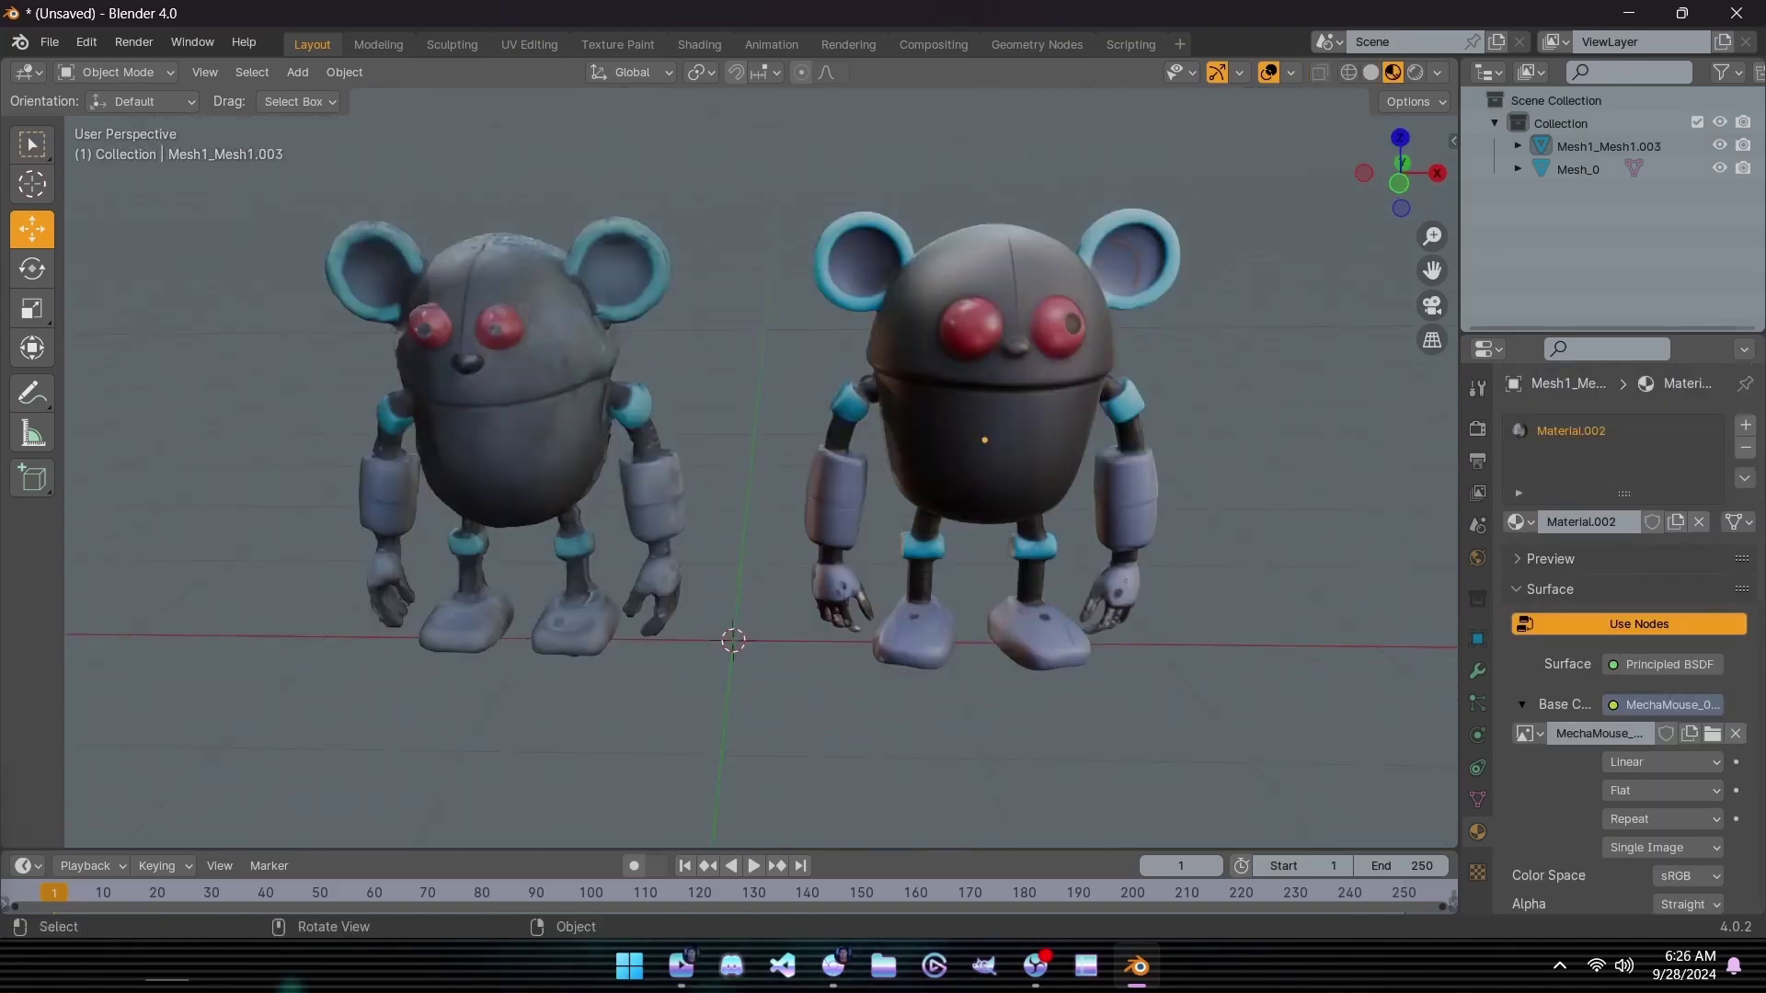
# Step: Show Mesh_0 and Mesh1_Mesh1.003 as see-through wireframes (Shift+Z) and orbit around both
pyautogui.moveTo(736, 460); pyautogui.dragTo(110, 483, button='middle')
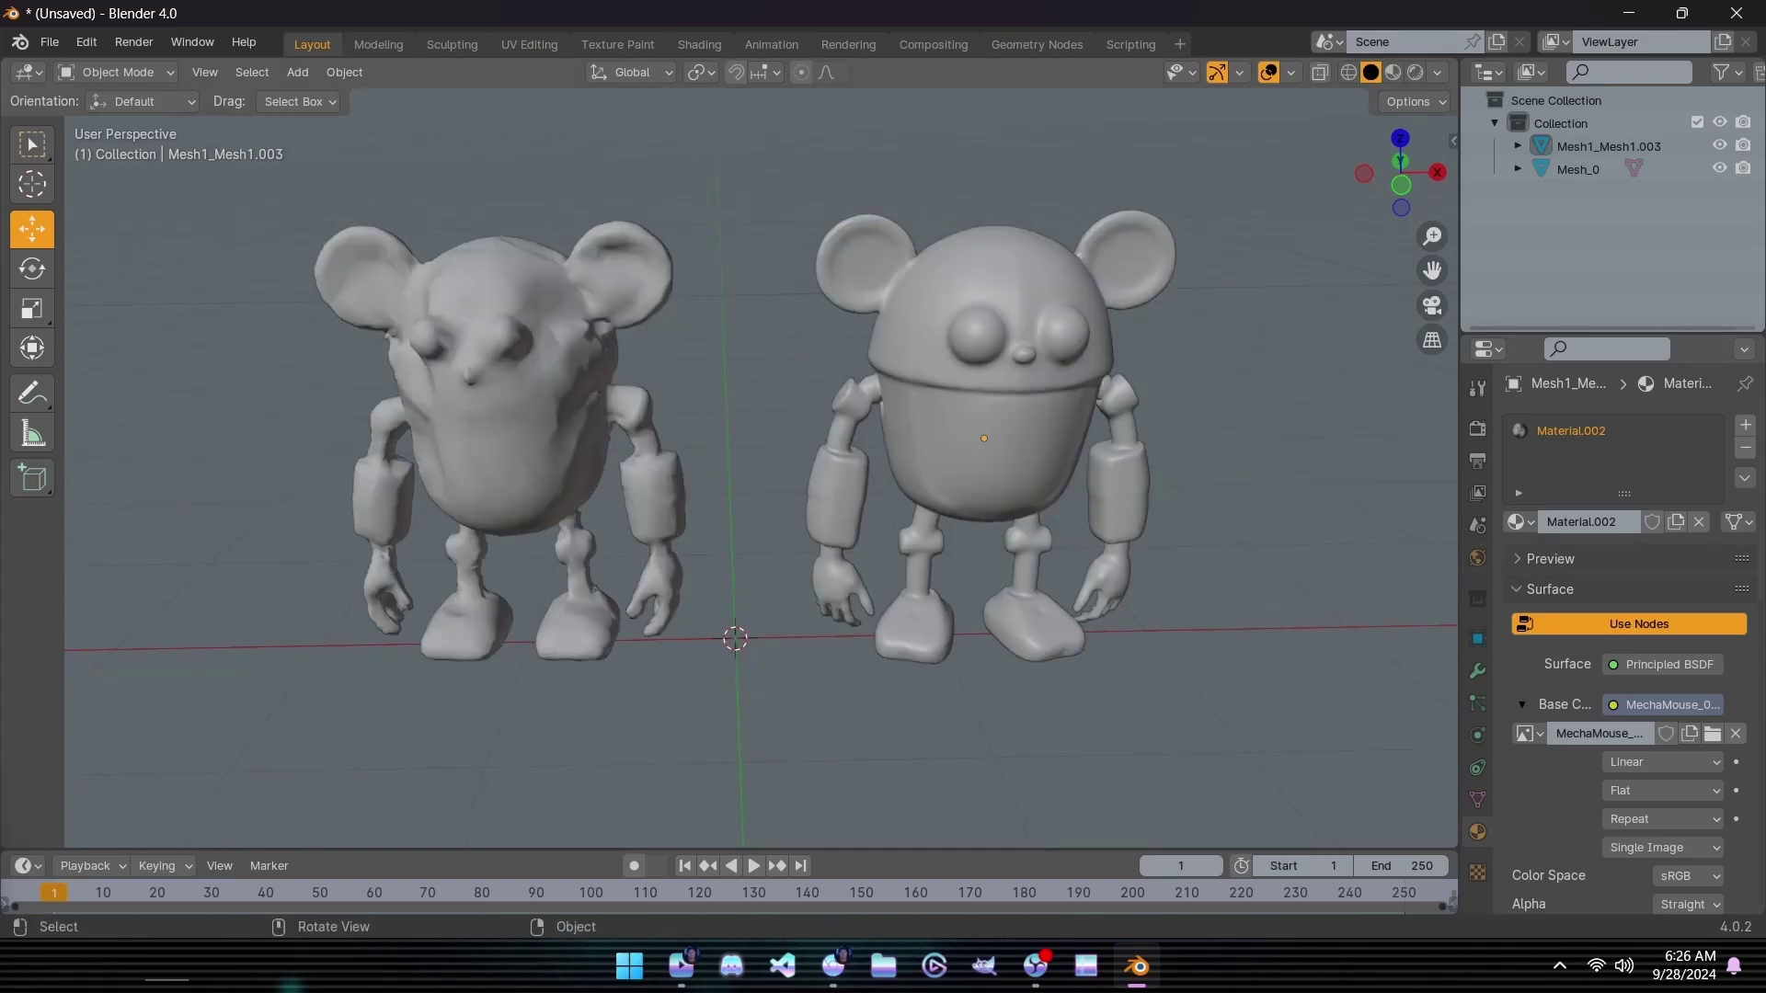
pyautogui.hotkey('shift', 'z')
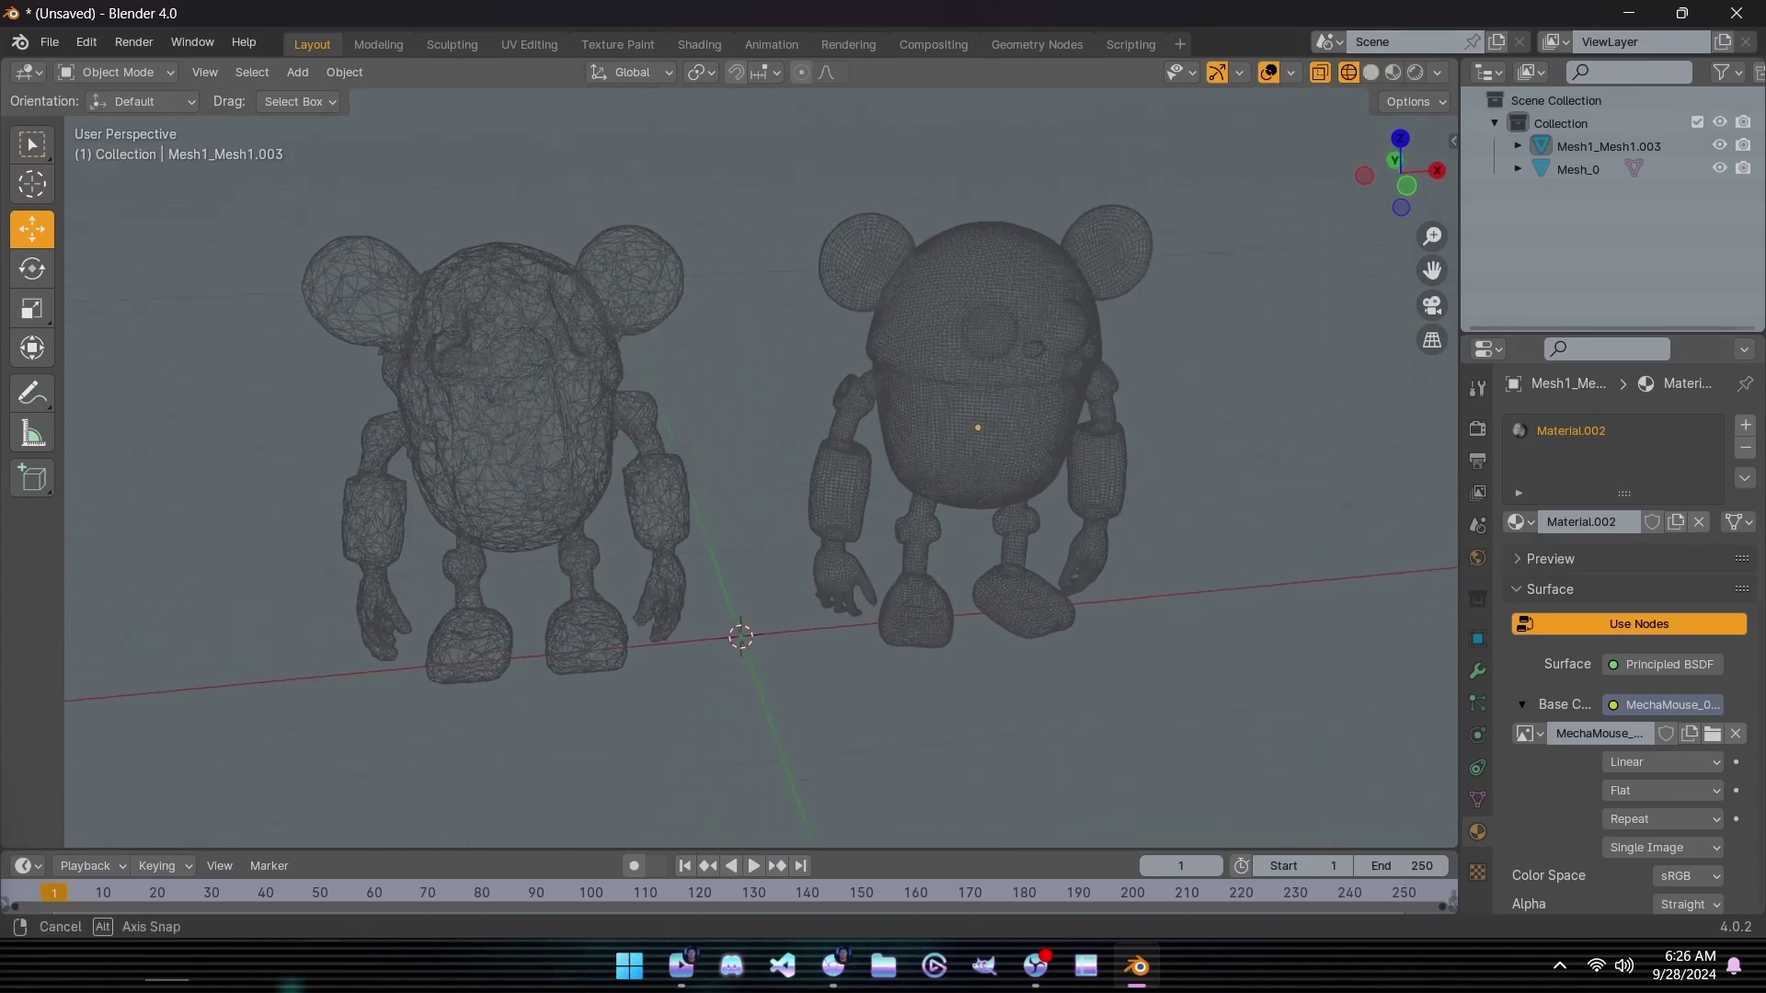
pyautogui.moveTo(736, 460); pyautogui.dragTo(1196, 460, button='middle')
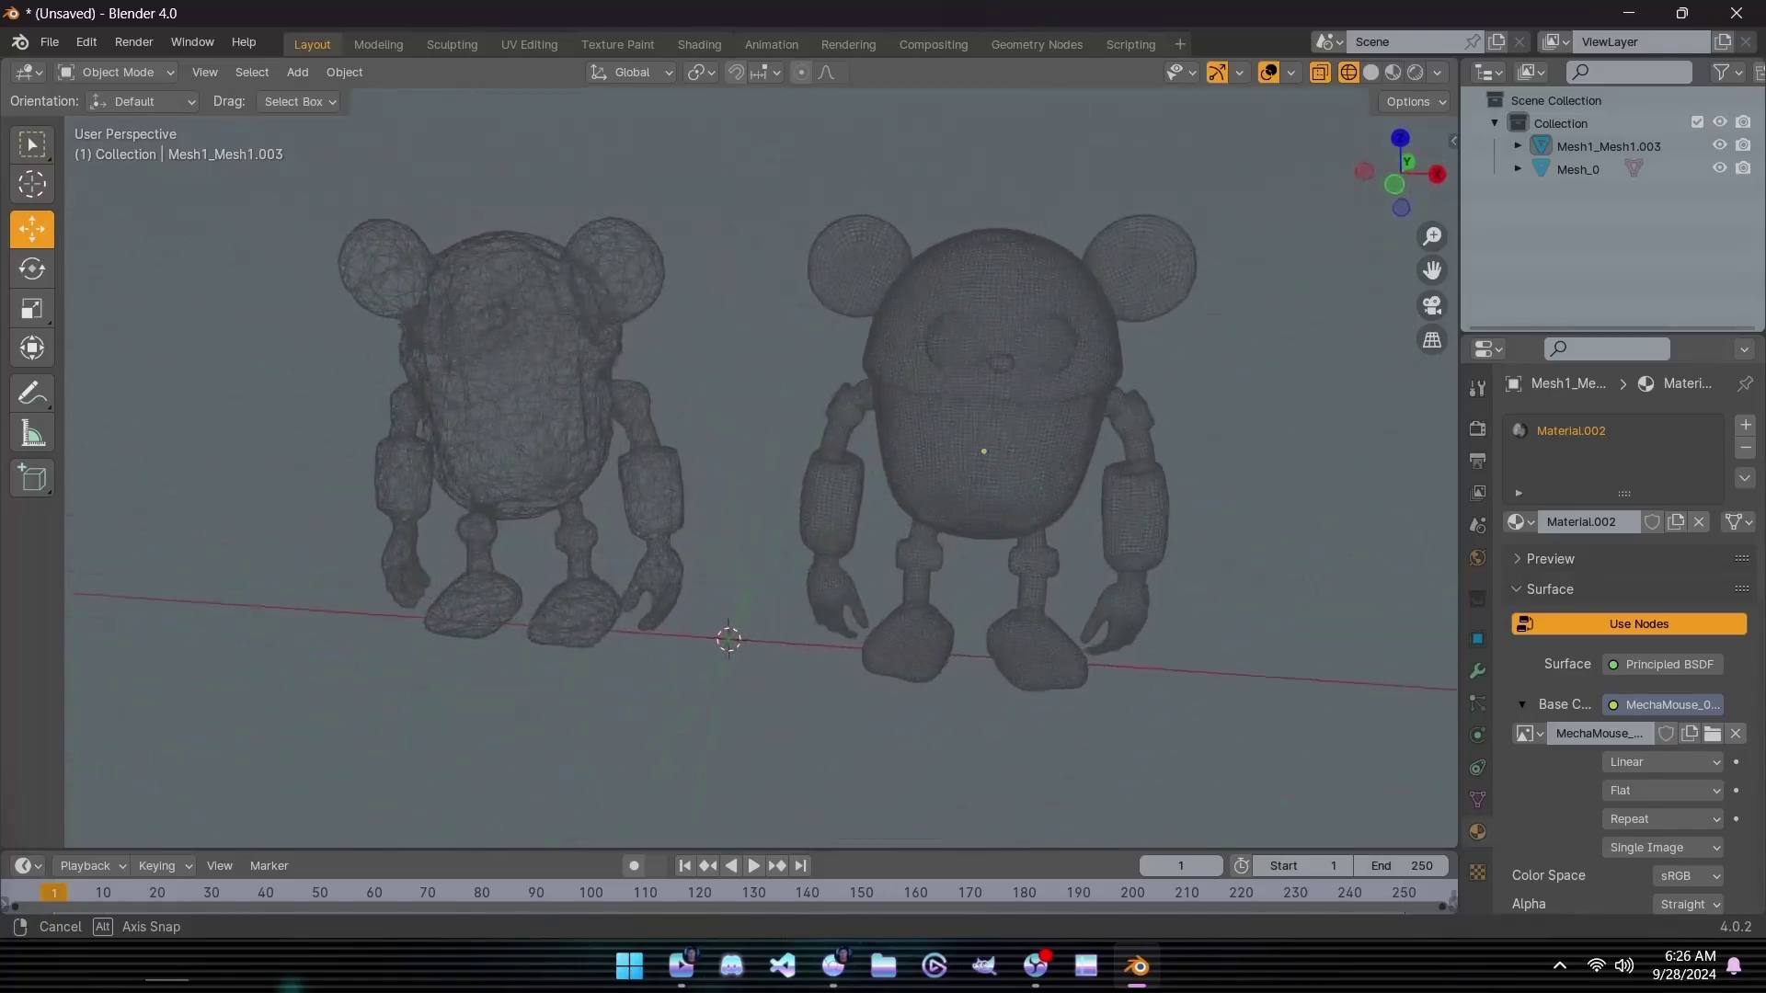